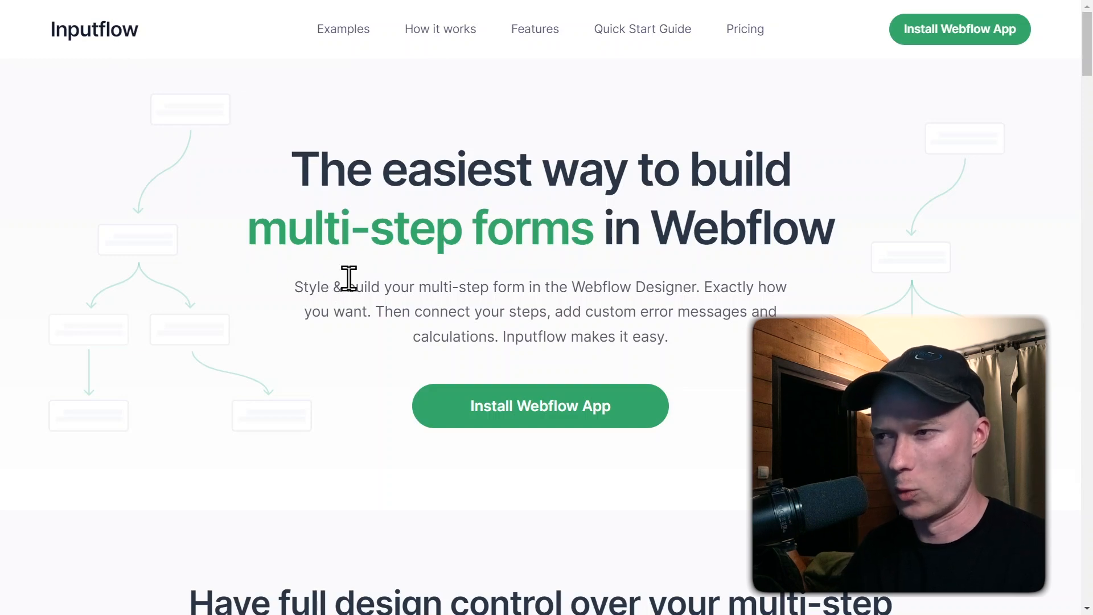
{"action": "scroll", "coordinate": [348, 278], "scroll_direction": "down", "scroll_amount": 10}
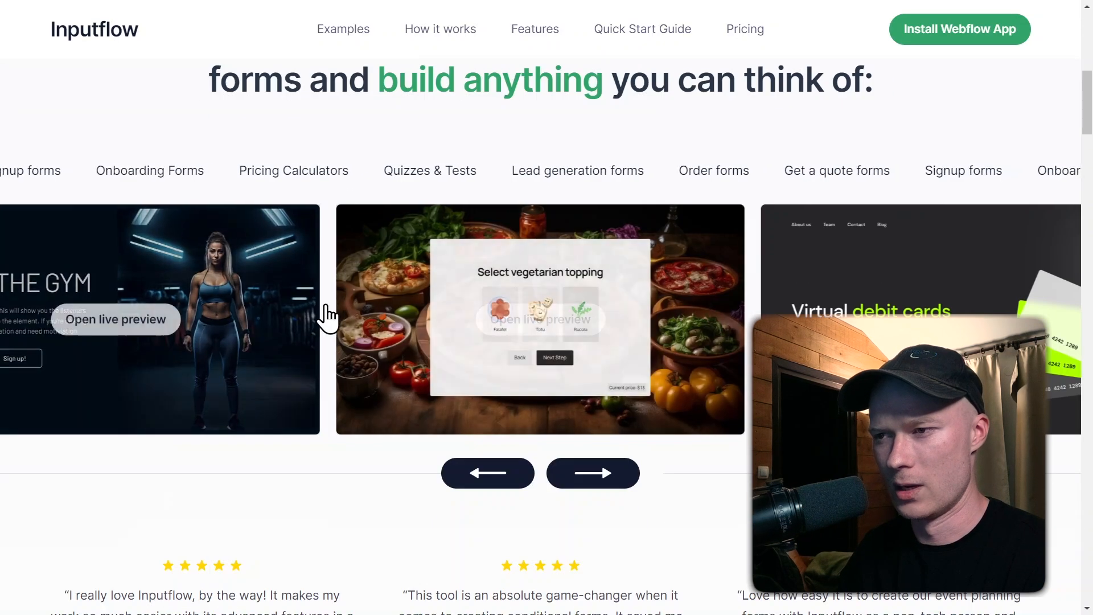
{"action": "scroll", "coordinate": [326, 318], "scroll_direction": "down", "scroll_amount": 14}
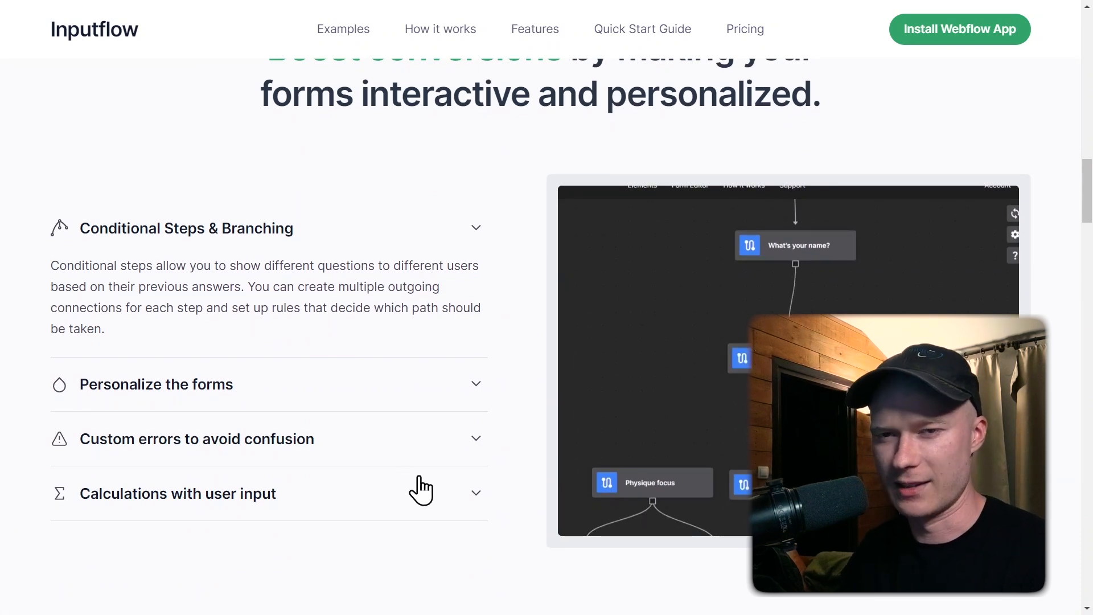
{"action": "scroll", "coordinate": [415, 478], "scroll_direction": "up", "scroll_amount": 20}
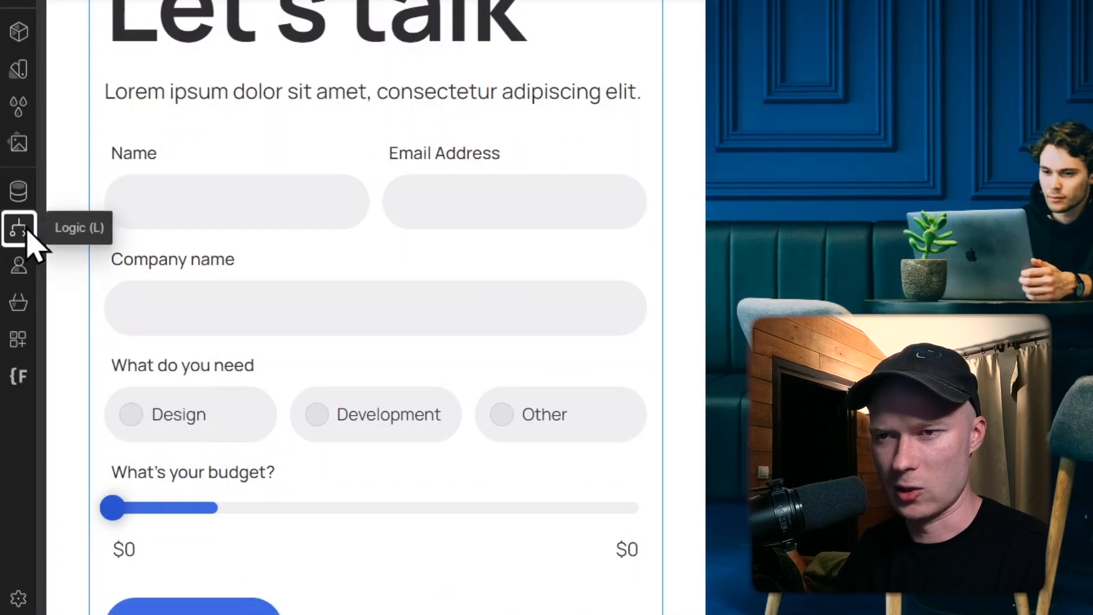
Step: Create a new flow in the site's Logic area
{"action": "left_click", "coordinate": [27, 231]}
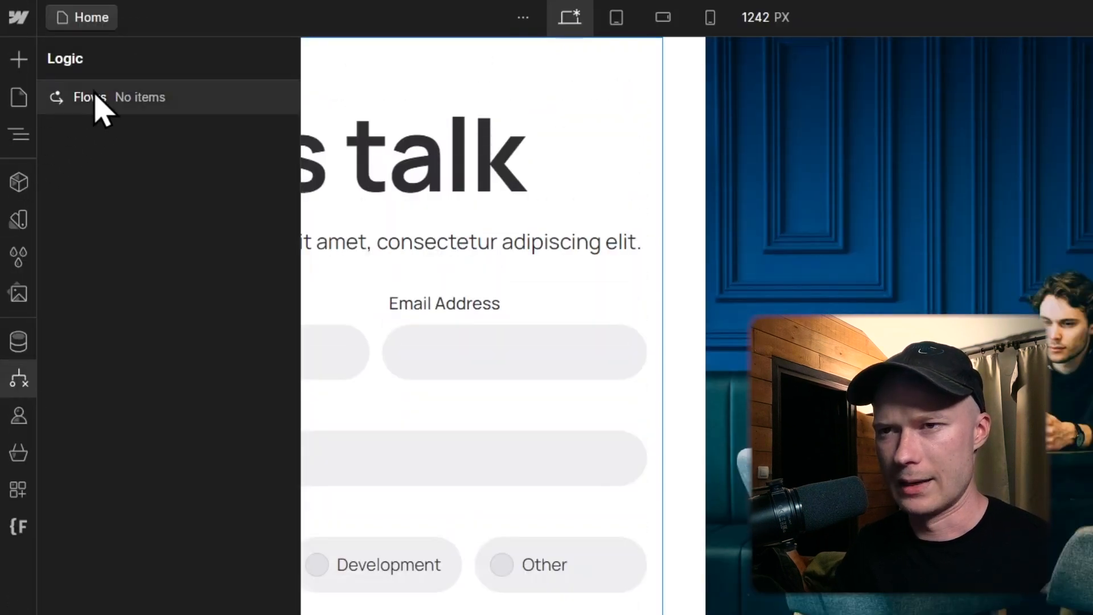
{"action": "left_click", "coordinate": [100, 107]}
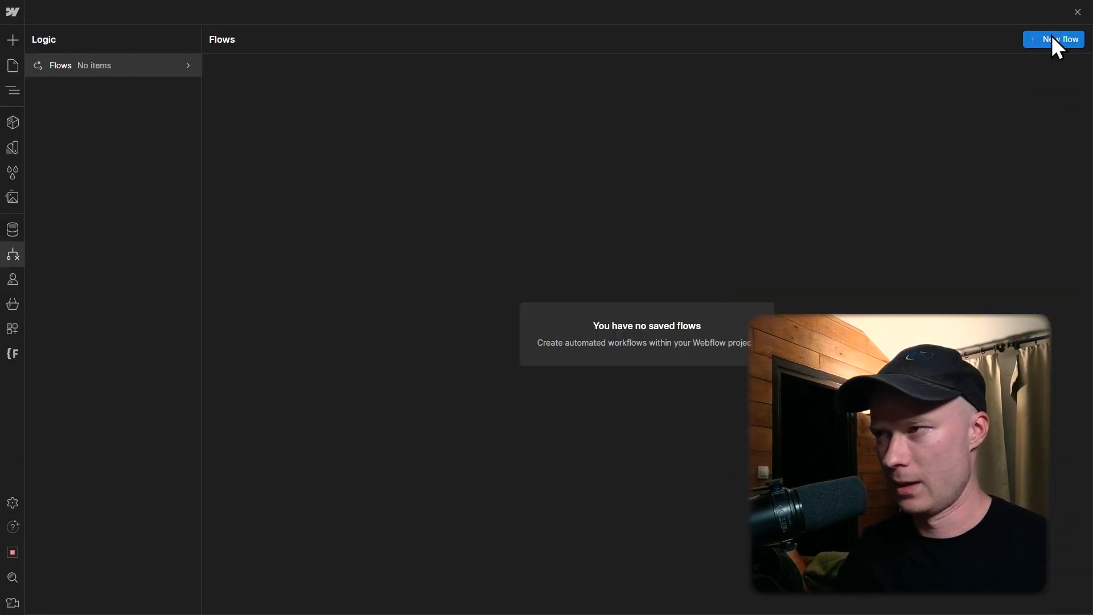
{"action": "left_click", "coordinate": [1050, 37]}
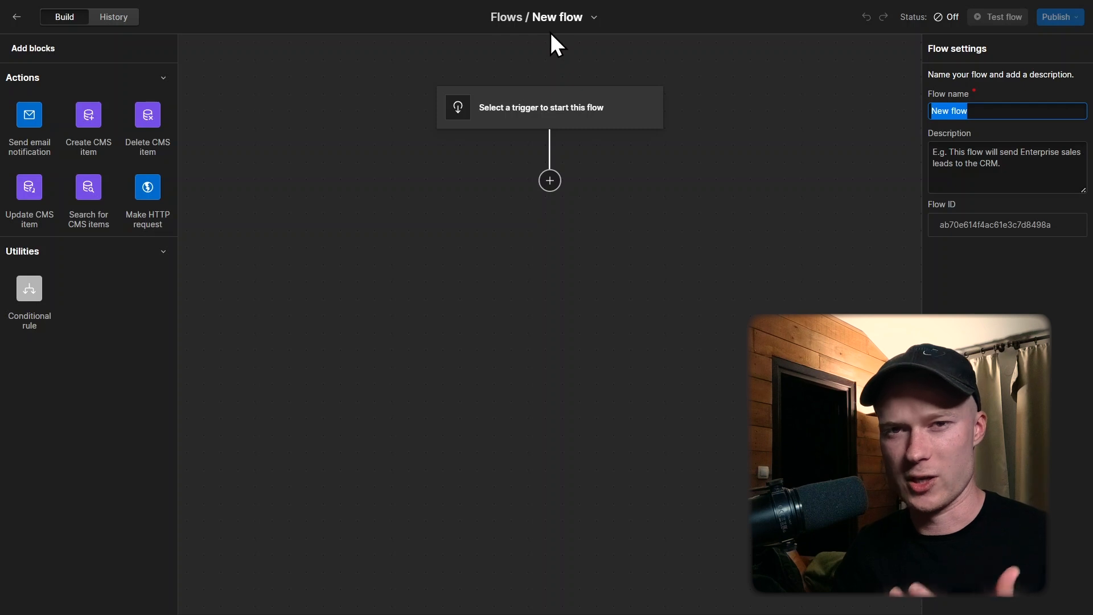
Step: Name the new flow "Save project inruiries to Airtable"
{"action": "double_click", "coordinate": [993, 109]}
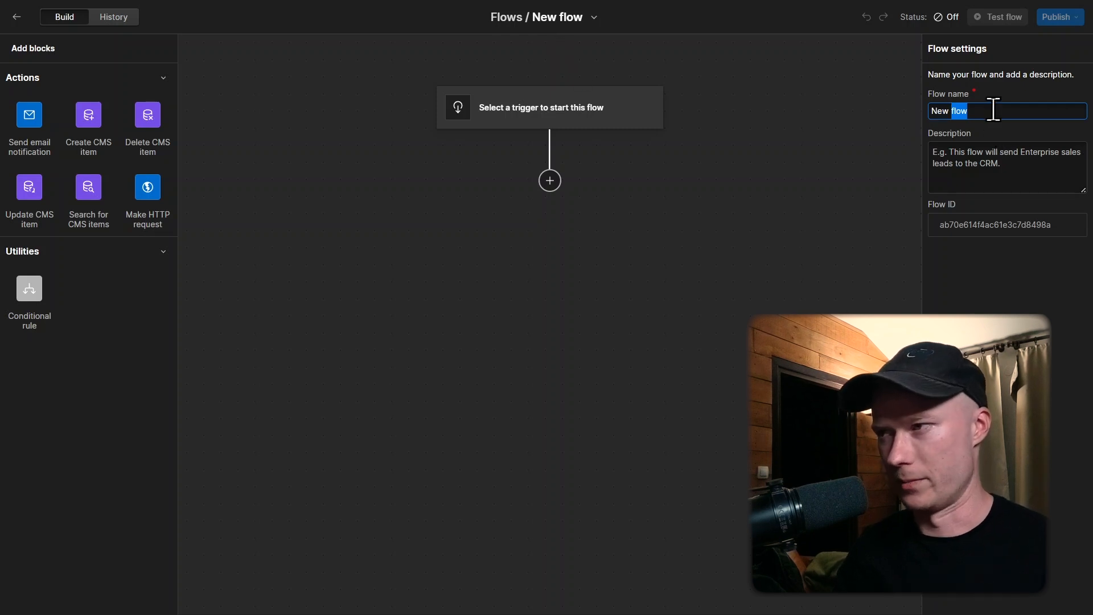
{"action": "type", "text": "Q"}
{"action": "key", "text": "ctrl+a"}
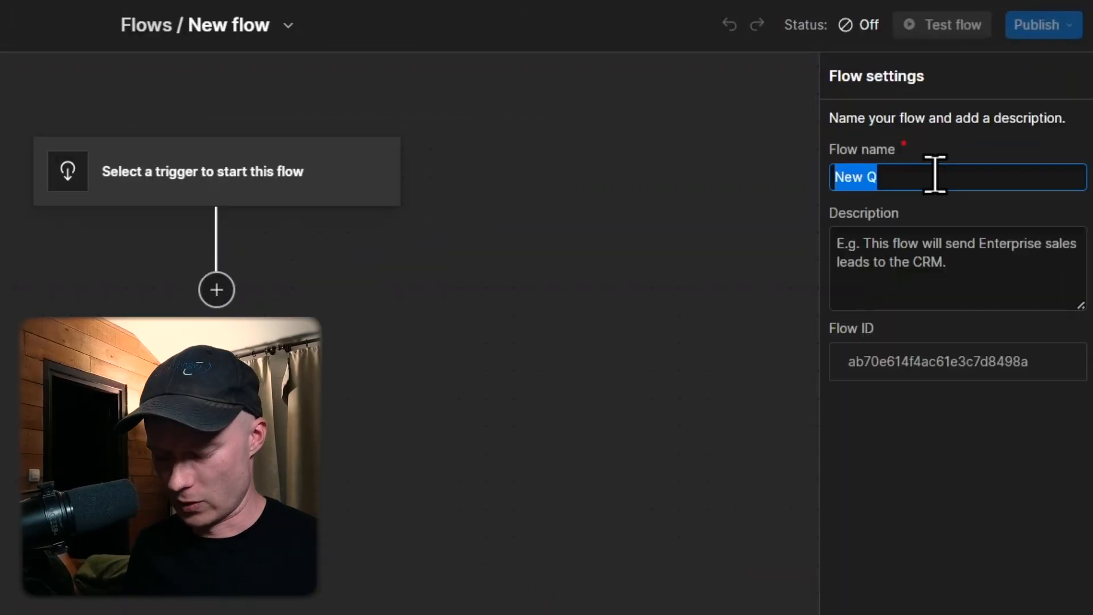
{"action": "type", "text": "Save project "}
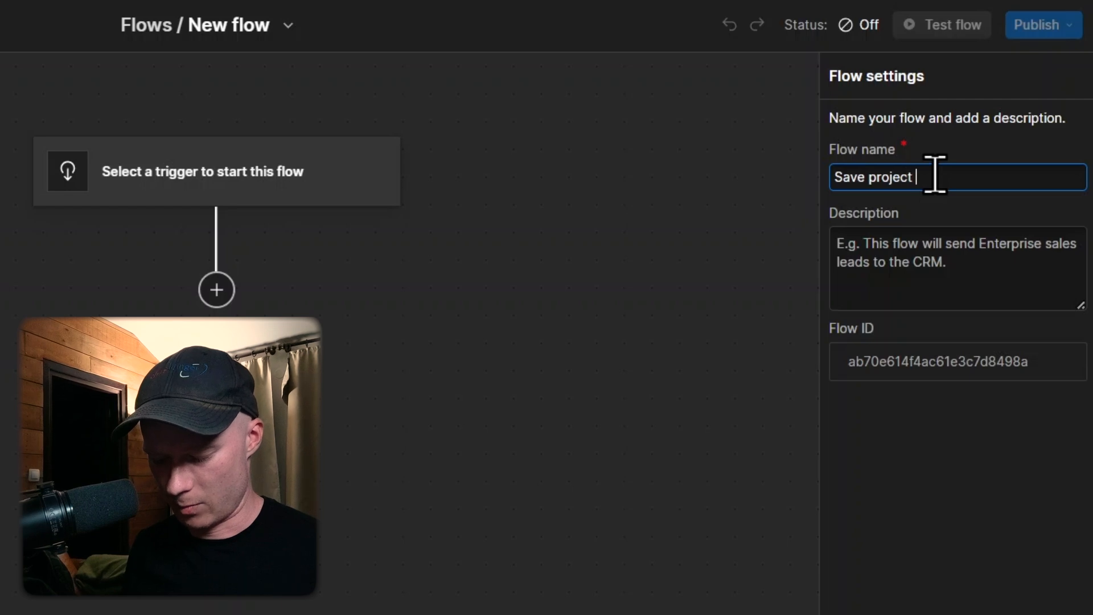
{"action": "type", "text": "inquiries"}
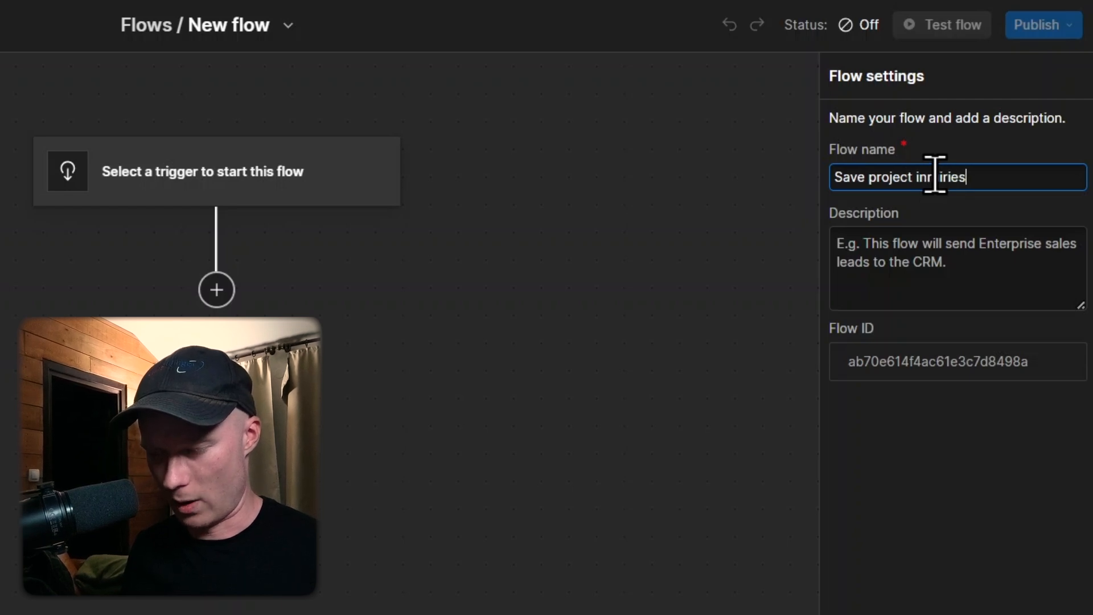
{"action": "type", "text": " to Arit"}
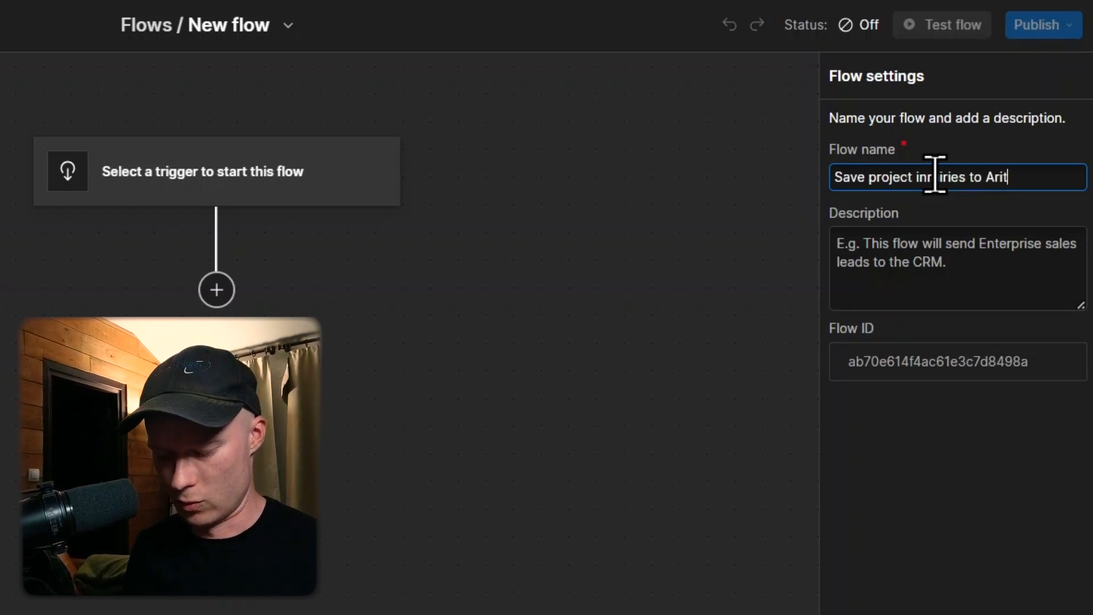
{"action": "key", "text": "BackSpace"}
{"action": "key", "text": "BackSpace"}
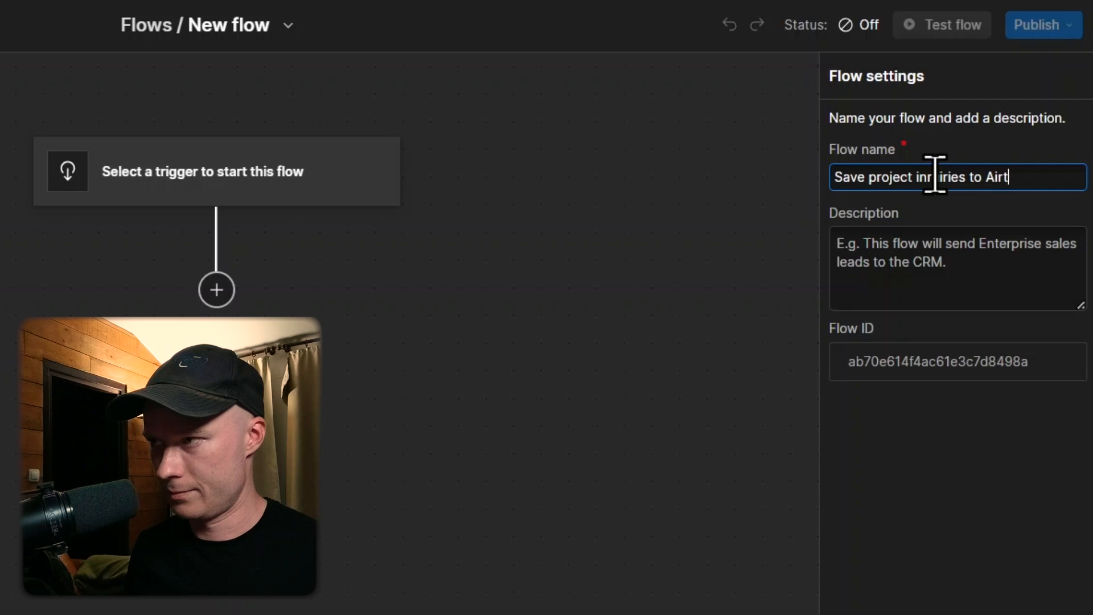
{"action": "type", "text": "abk"}
{"action": "left_click", "coordinate": [1050, 474]}
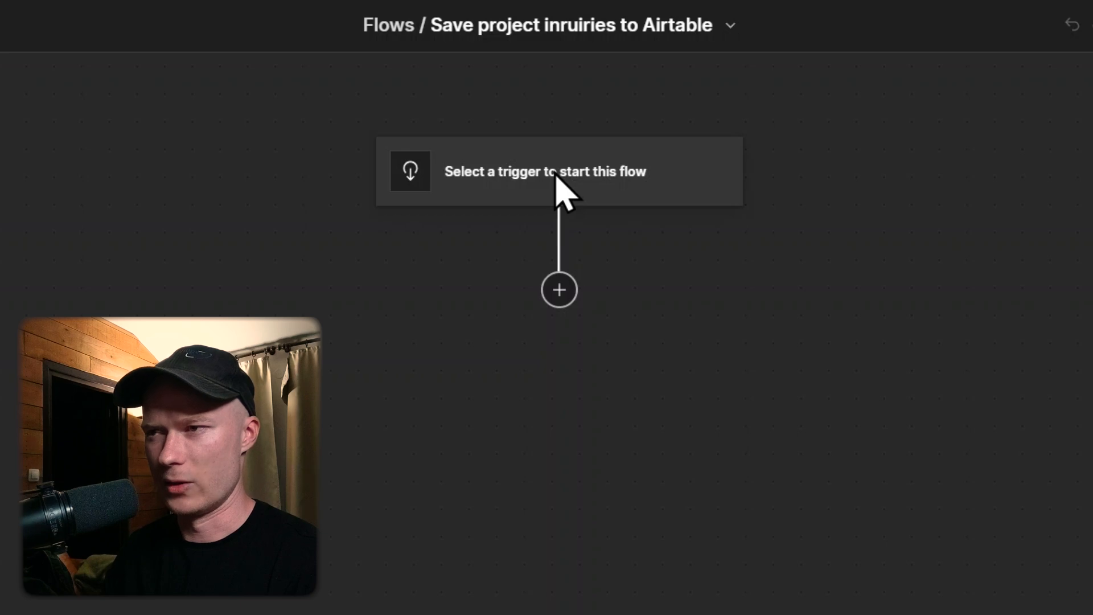
Step: Set a form submission as the trigger that starts the flow
{"action": "left_click", "coordinate": [557, 178]}
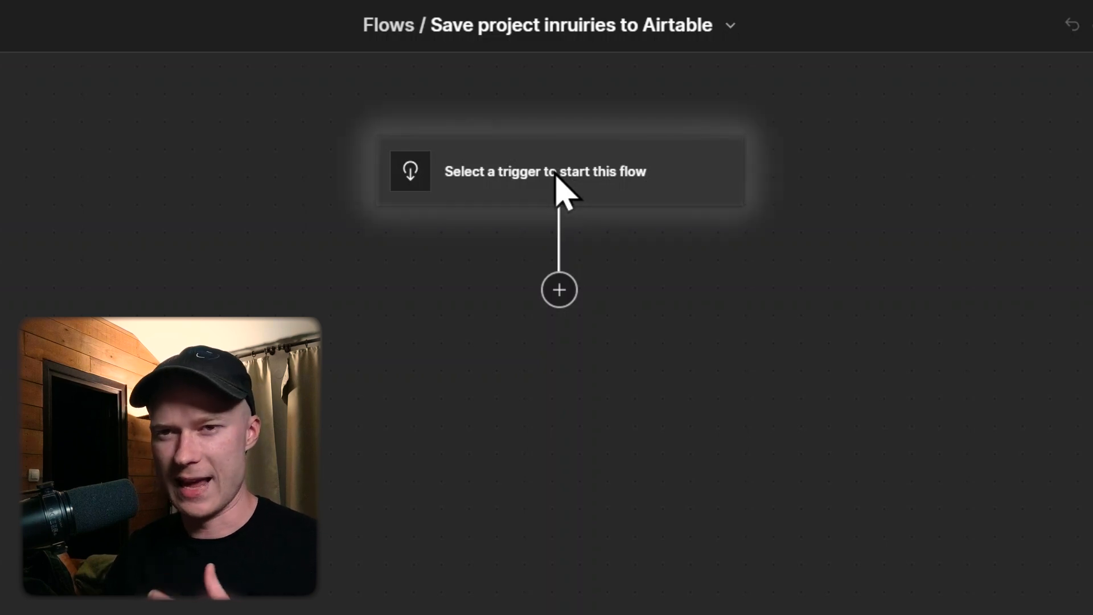
{"action": "left_click", "coordinate": [557, 178]}
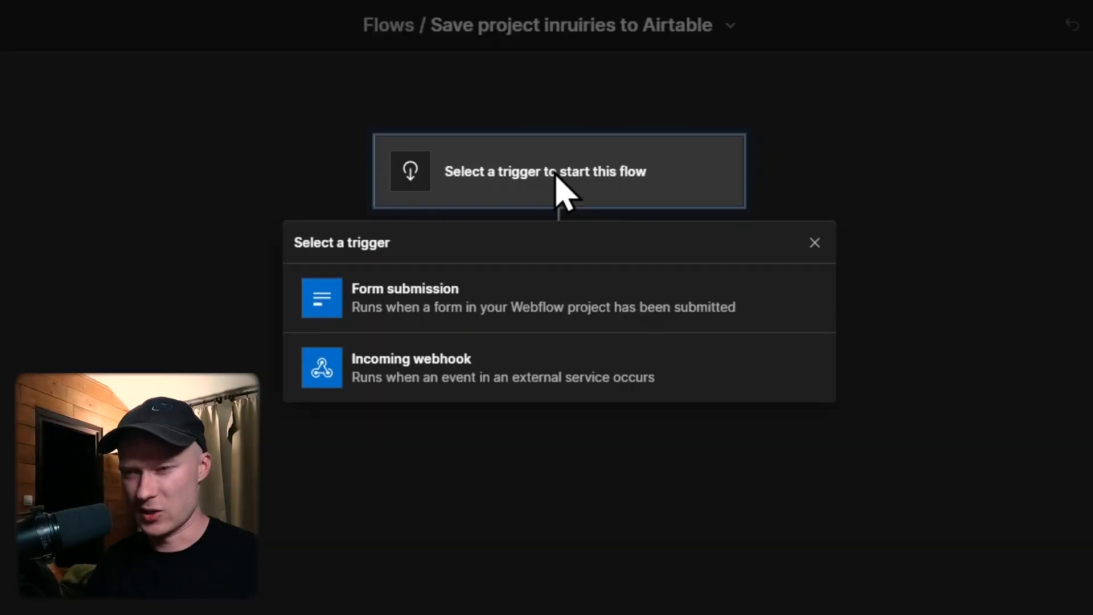
{"action": "left_click", "coordinate": [431, 297]}
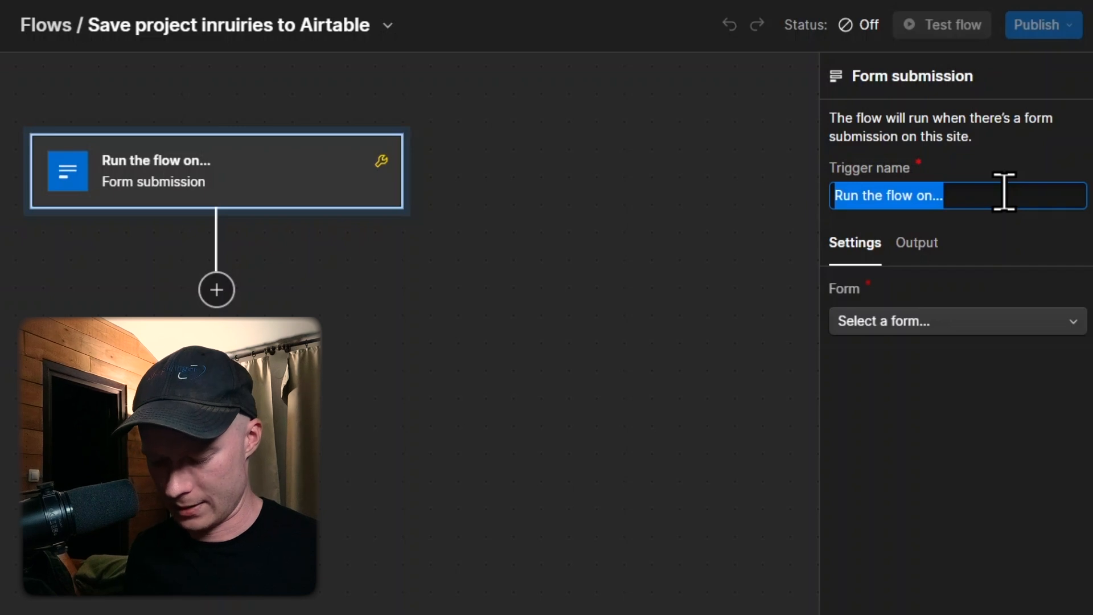
Step: Name the trigger "project inquiry form submission" and link it to the Home page's Project inquiry form
{"action": "type", "text": "Pojrect"}
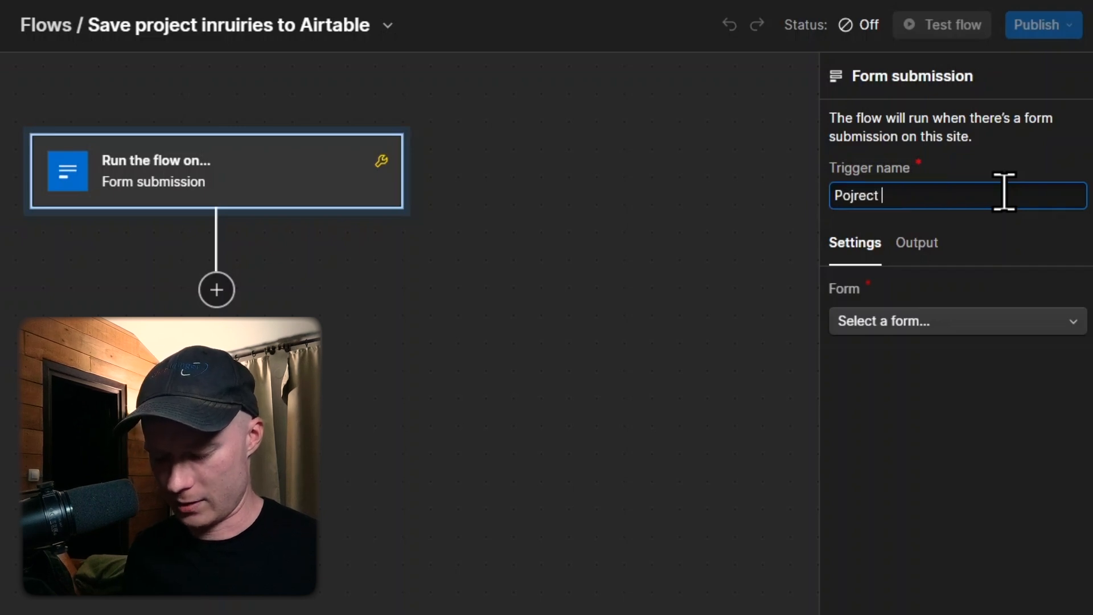
{"action": "key", "text": "ctrl+a"}
{"action": "type", "text": "project inq"}
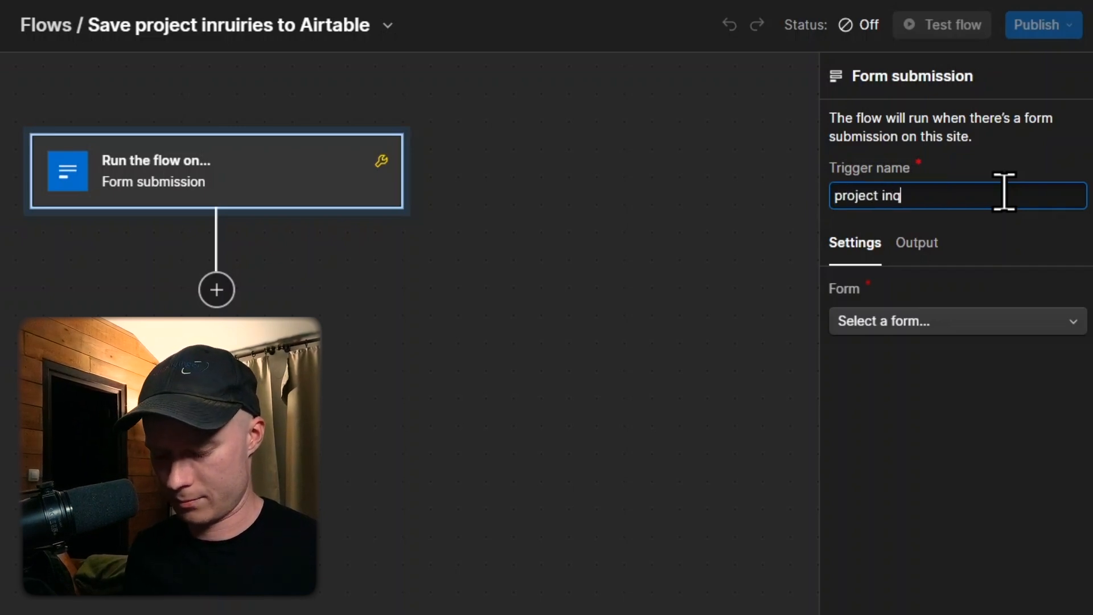
{"action": "type", "text": "uiry form"}
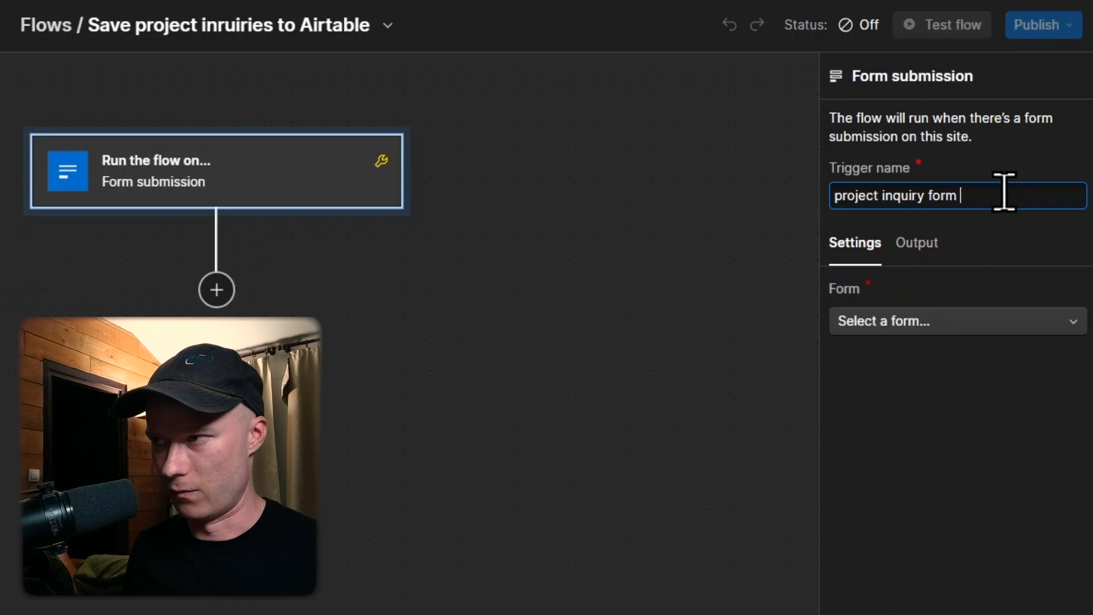
{"action": "type", "text": " submission"}
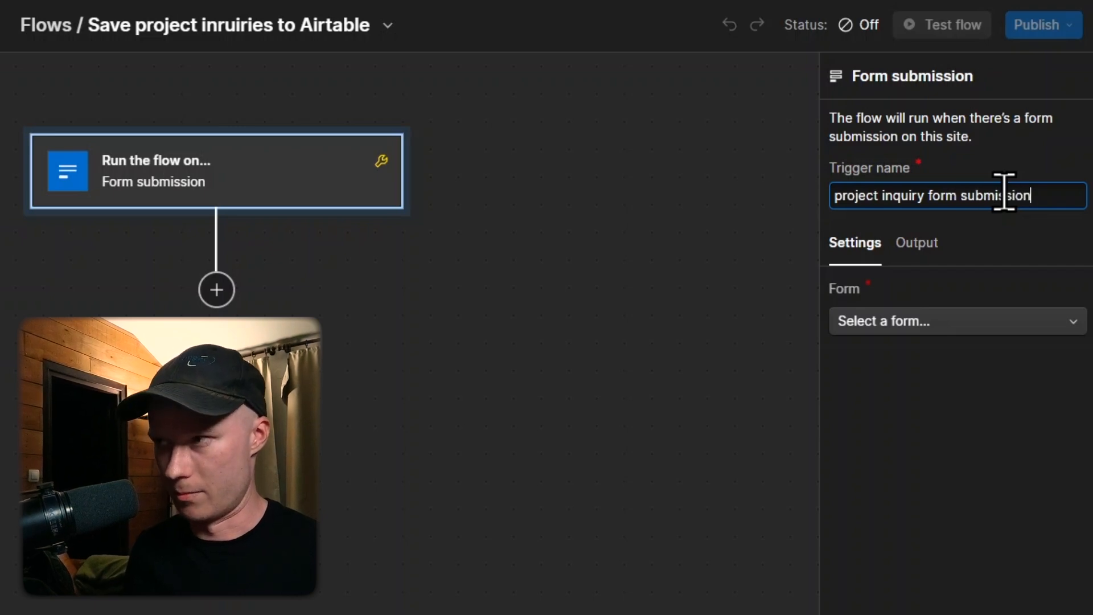
{"action": "left_click", "coordinate": [960, 322]}
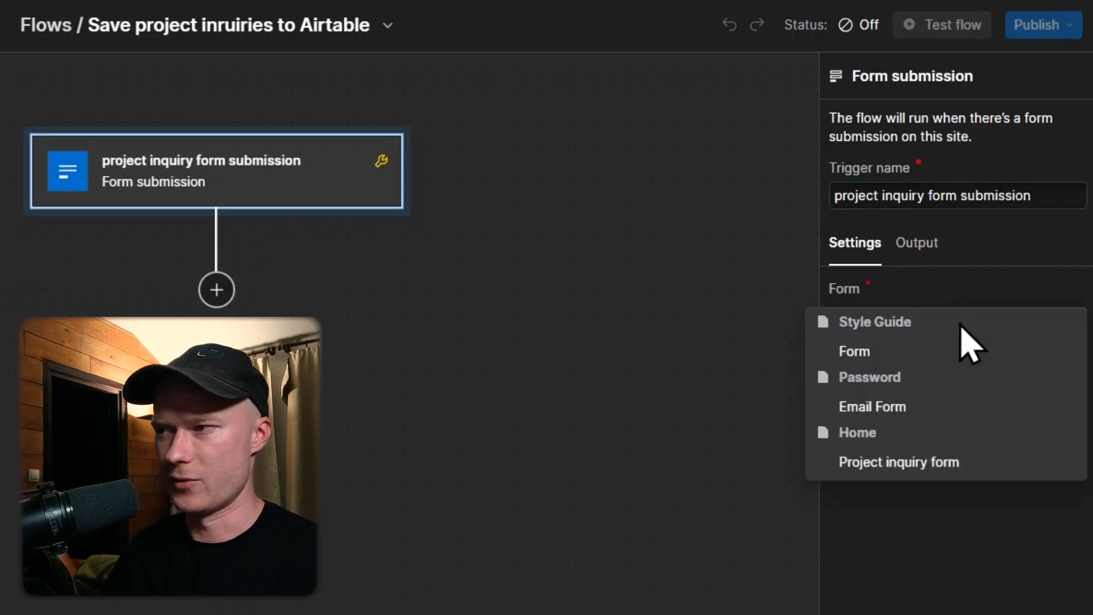
{"action": "left_click", "coordinate": [928, 462]}
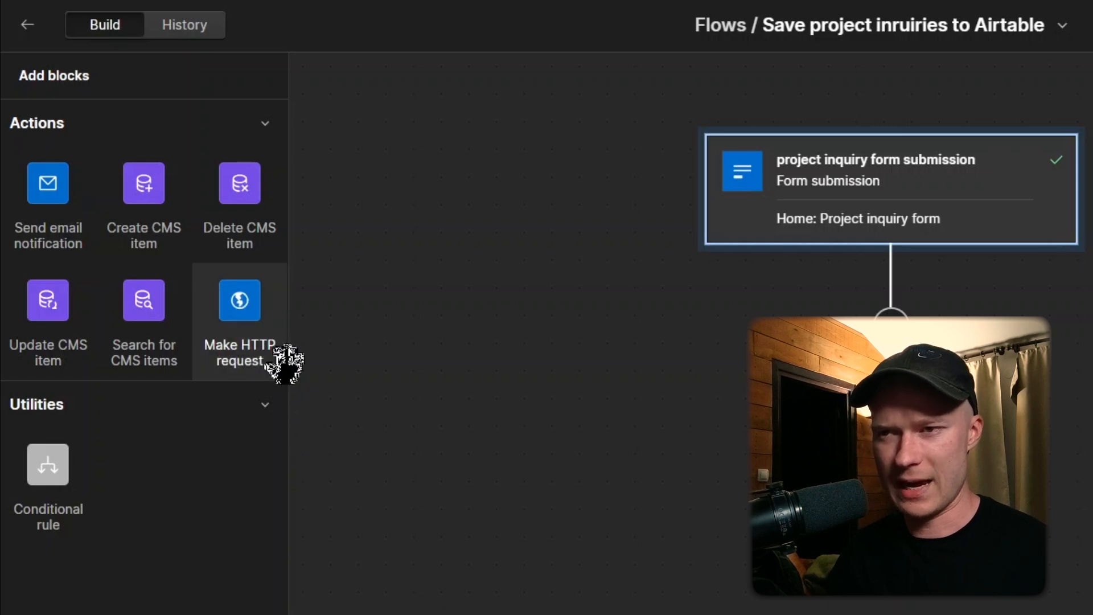
Step: Add a Make HTTP request block below the form submission trigger and name it "Send form data to Airtable"
{"action": "left_click_drag", "start_coordinate": [230, 308], "coordinate": [900, 341]}
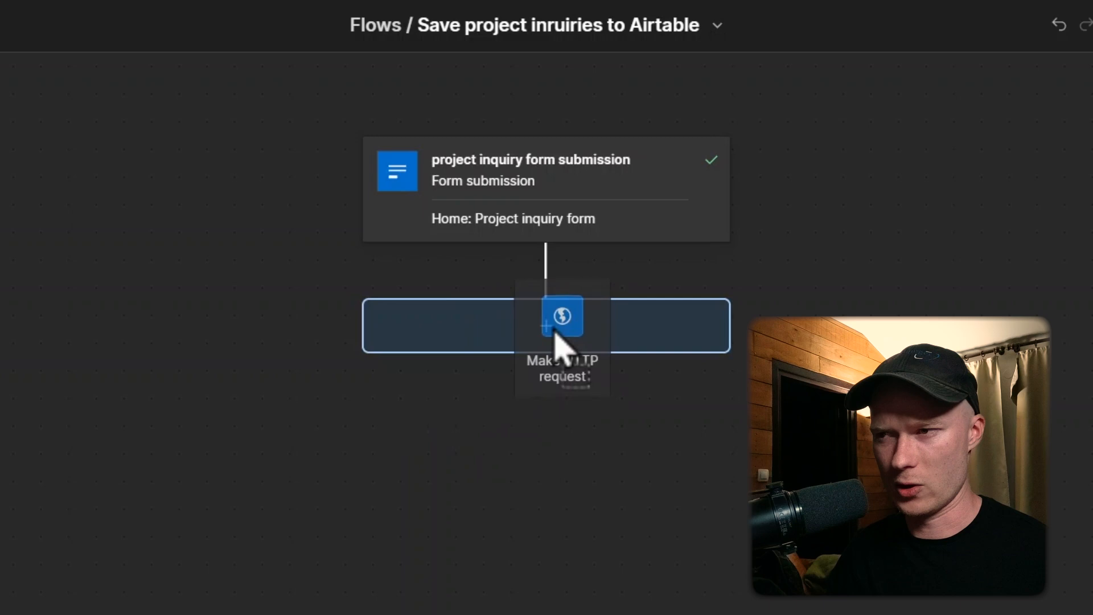
{"action": "left_click_drag", "start_coordinate": [555, 335], "coordinate": [548, 324]}
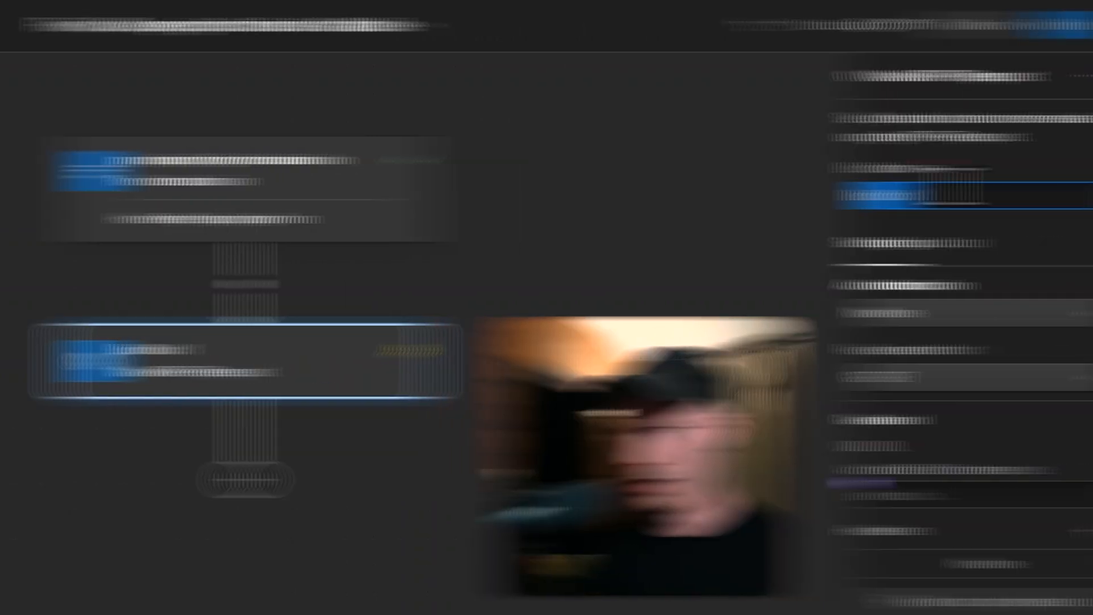
{"action": "type", "text": "Senf "}
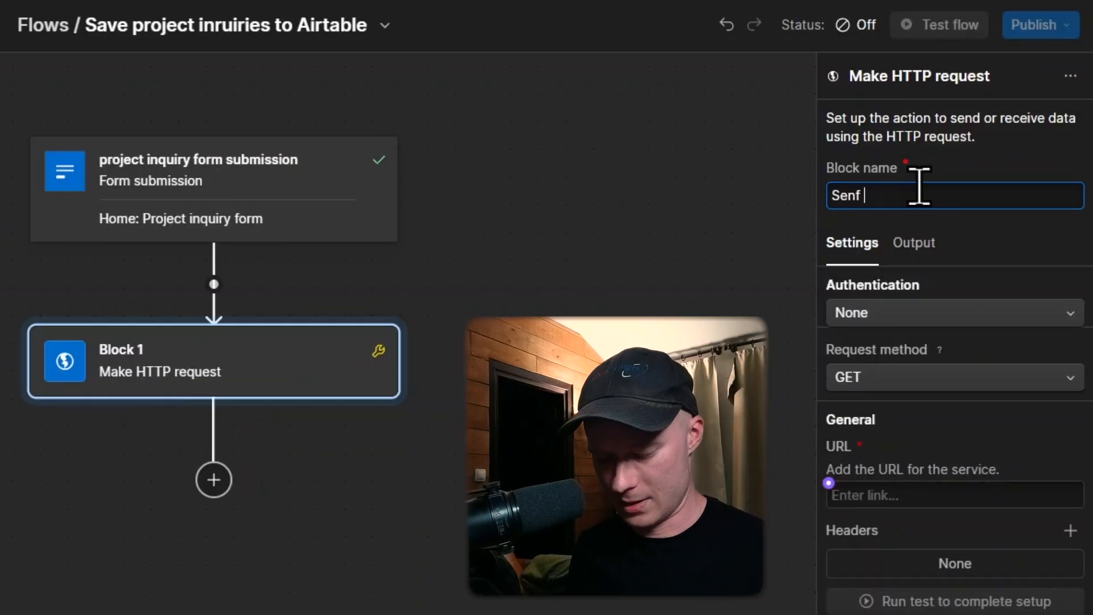
{"action": "key", "text": "BackSpace"}
{"action": "key", "text": "BackSpace"}
{"action": "type", "text": "d form da"}
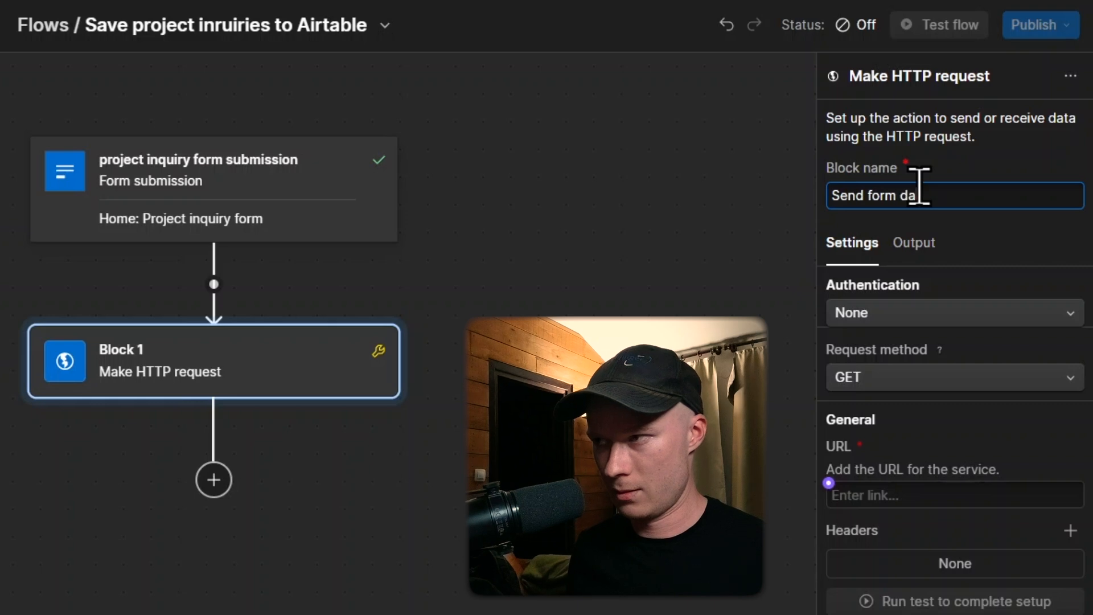
{"action": "type", "text": "ta to Airtable"}
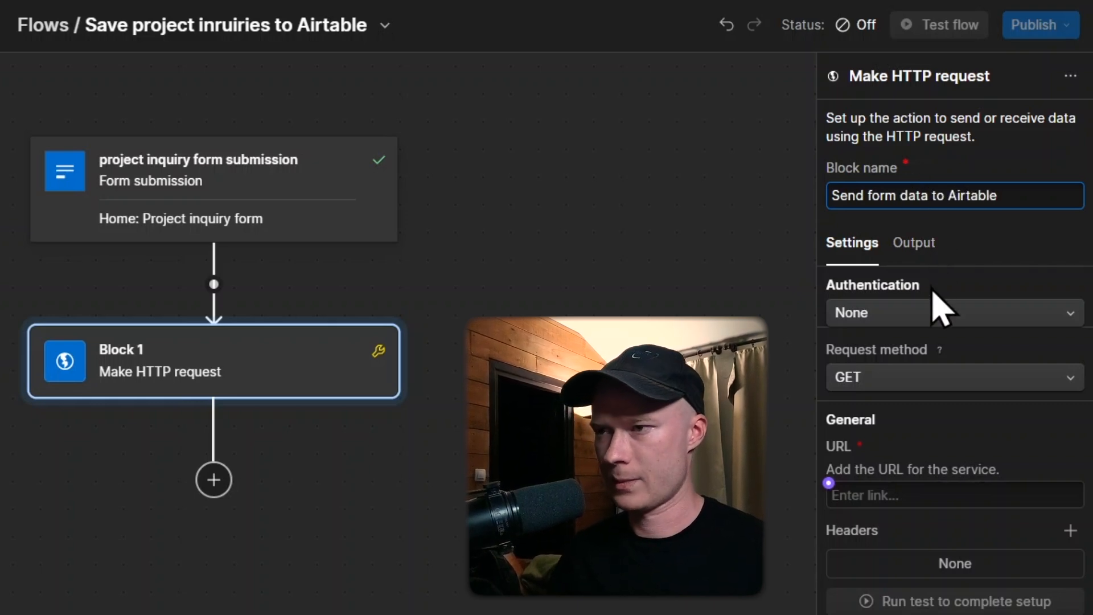
Step: Set the request's authentication to an API token in a header called "Authorization" and its request method to POST
{"action": "left_click", "coordinate": [919, 312]}
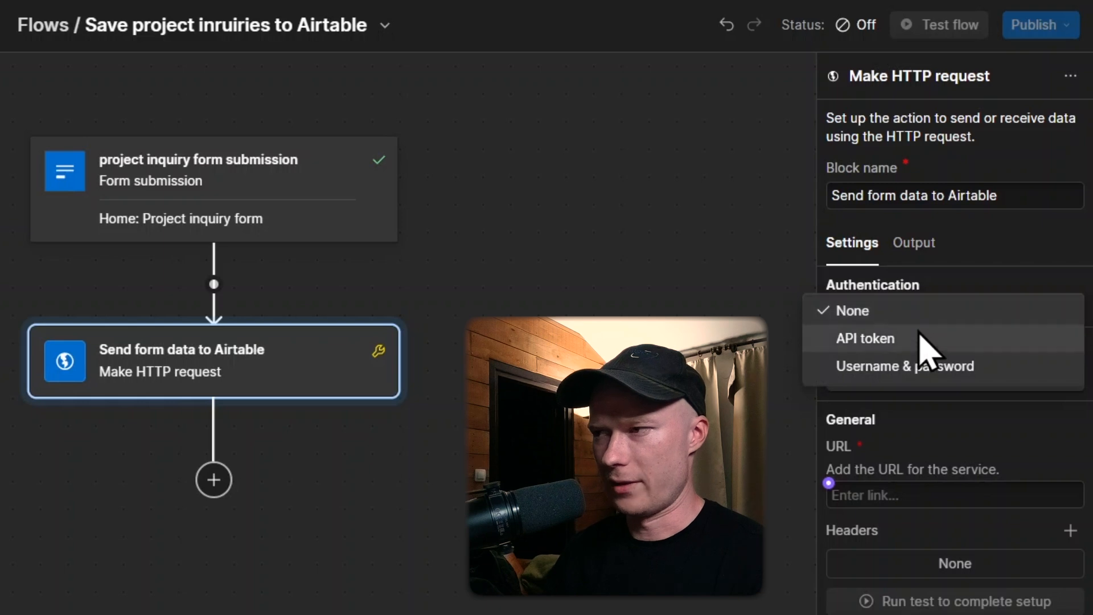
{"action": "left_click", "coordinate": [919, 338]}
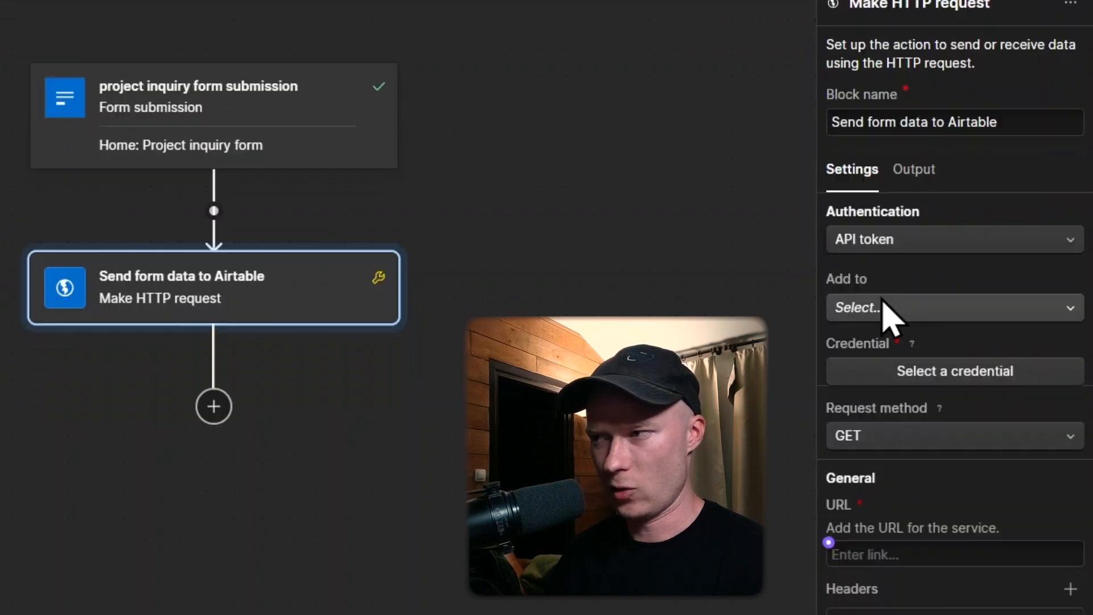
{"action": "left_click", "coordinate": [886, 386]}
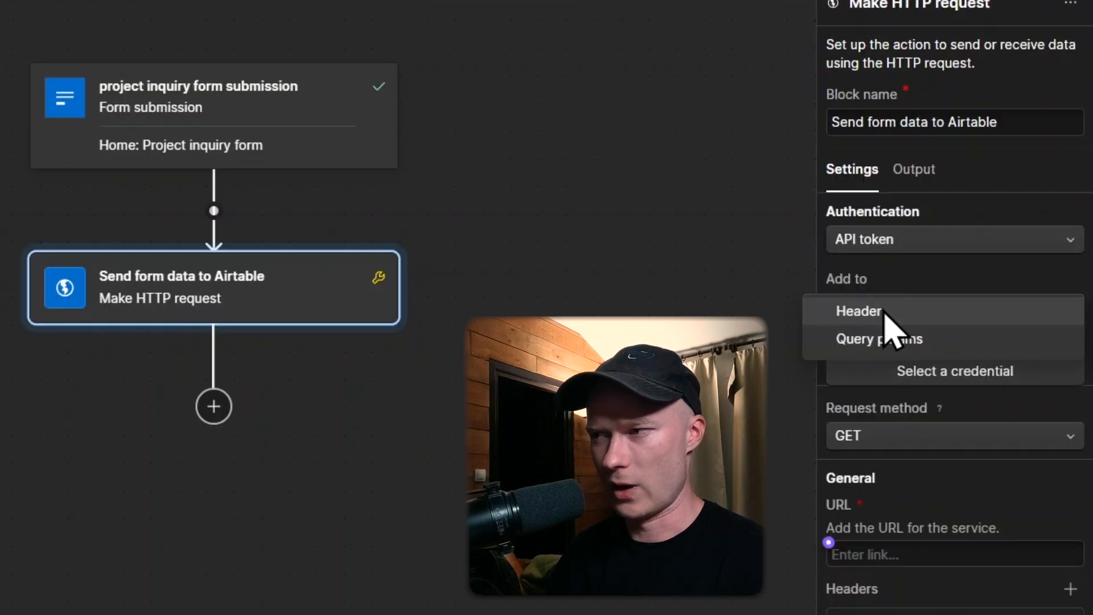
{"action": "left_click", "coordinate": [885, 313]}
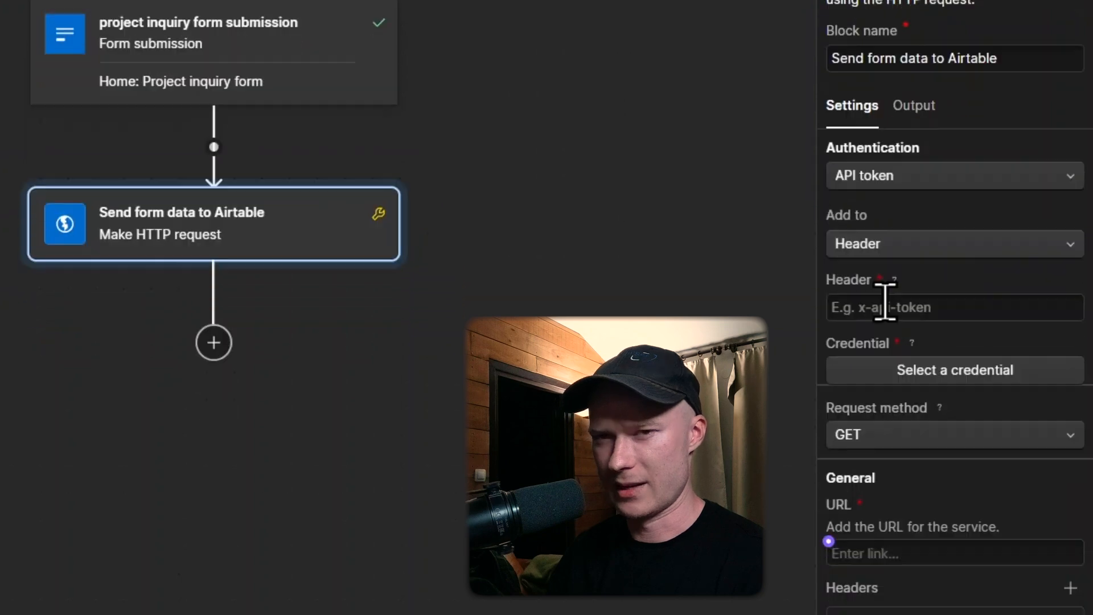
{"action": "left_click", "coordinate": [885, 371]}
{"action": "type", "text": "Auth"}
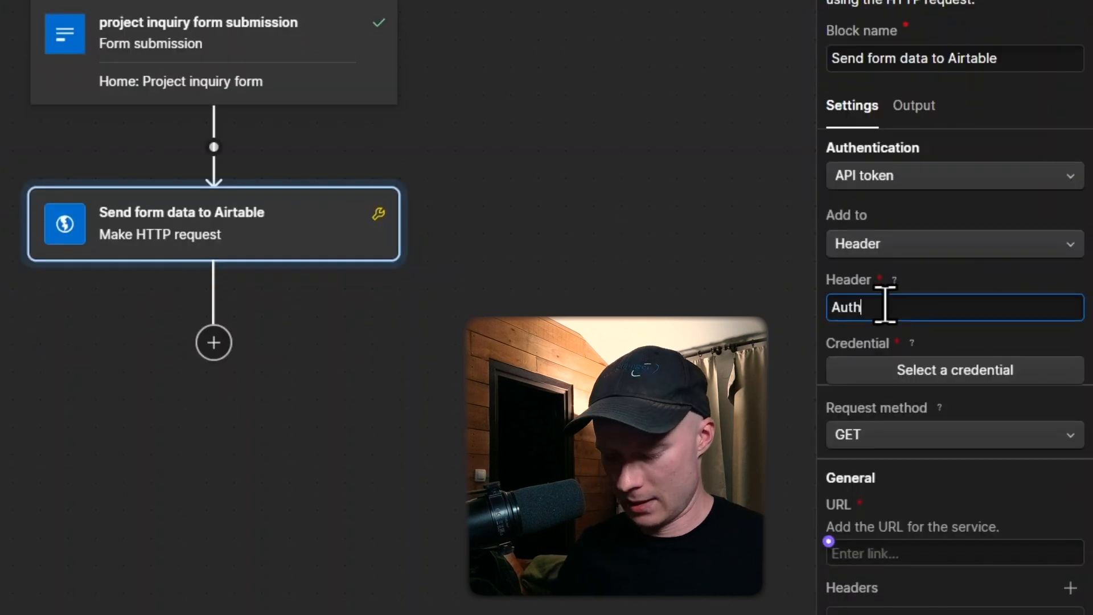
{"action": "type", "text": "orization"}
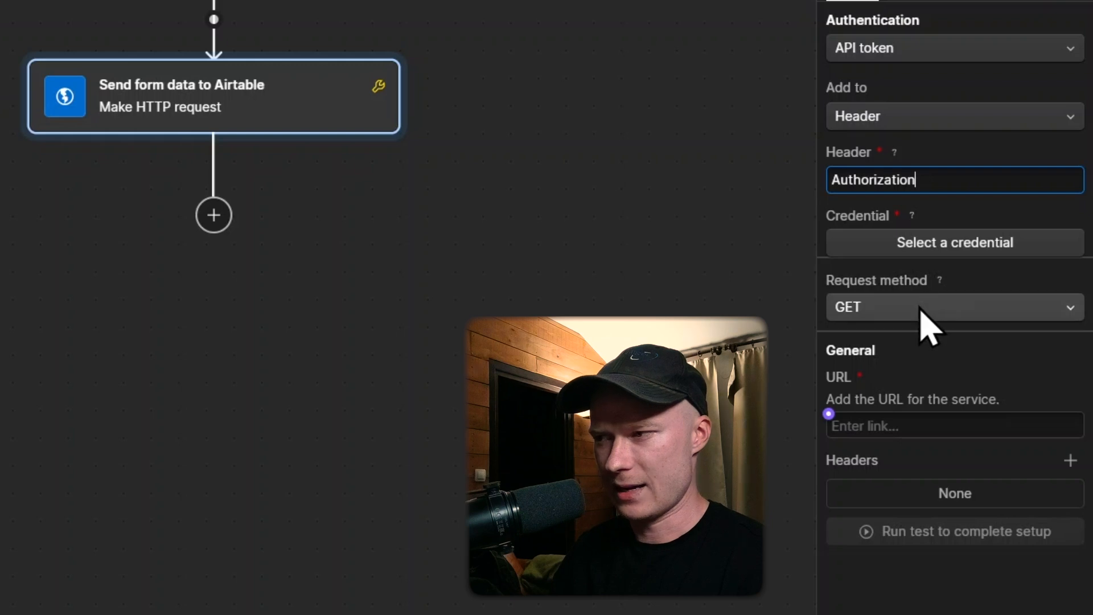
{"action": "left_click", "coordinate": [911, 310]}
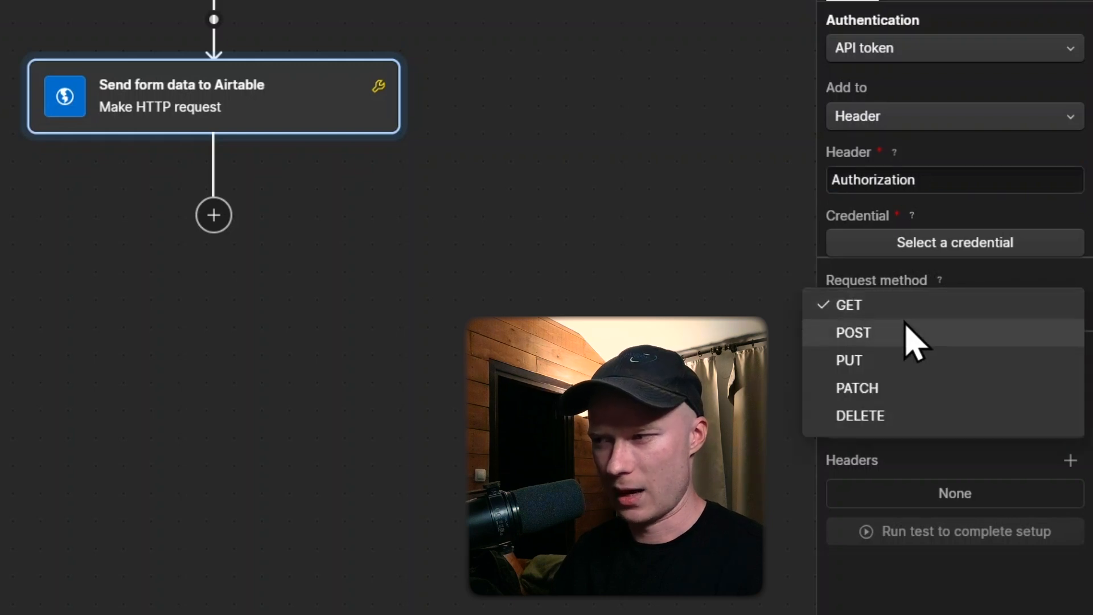
{"action": "left_click", "coordinate": [918, 334]}
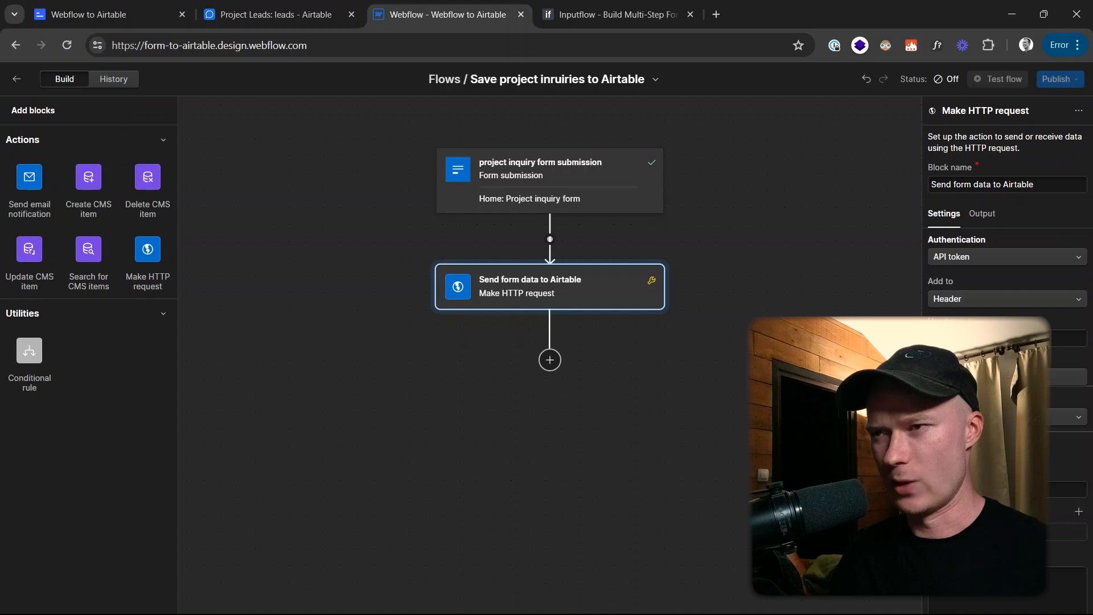
Step: Switch to the Project Leads base in Airtable and open its API documentation at the leads table's Create records section
{"action": "left_click", "coordinate": [251, 13]}
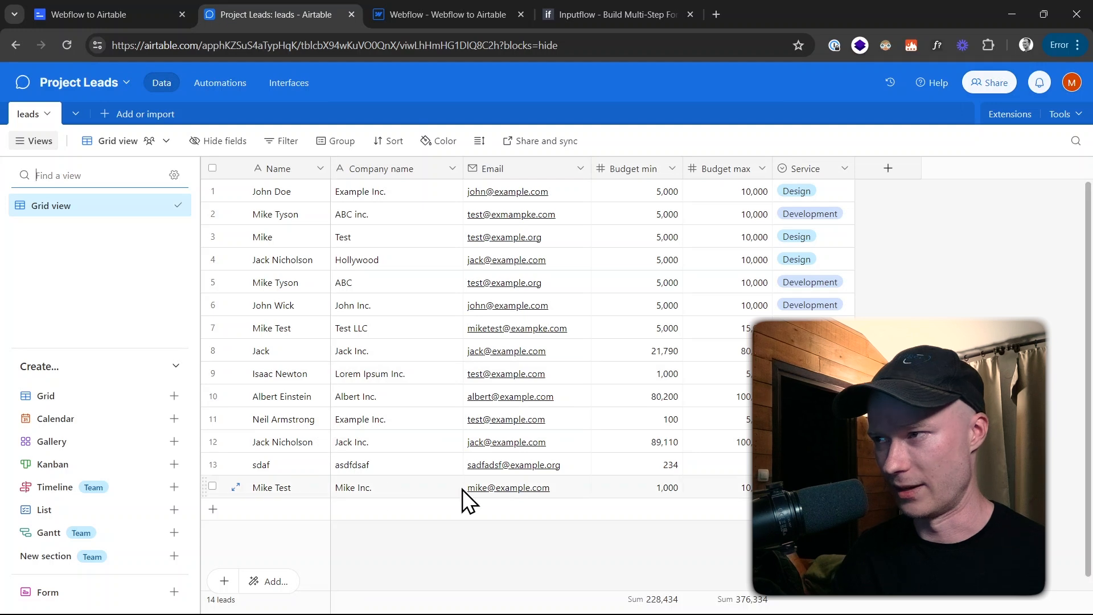
{"action": "left_click", "coordinate": [938, 87]}
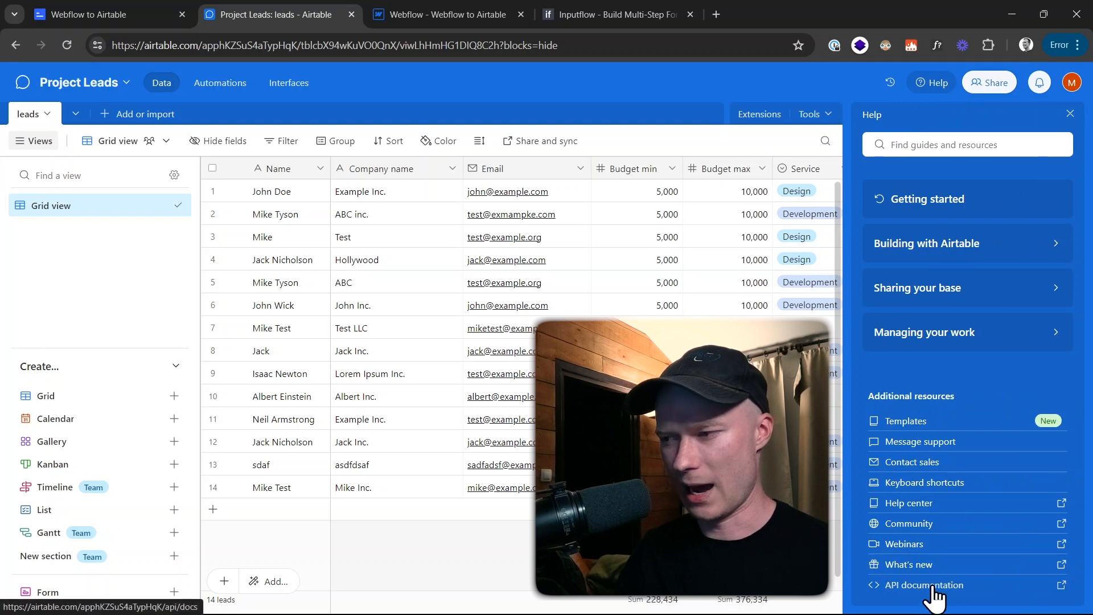
{"action": "left_click", "coordinate": [935, 592]}
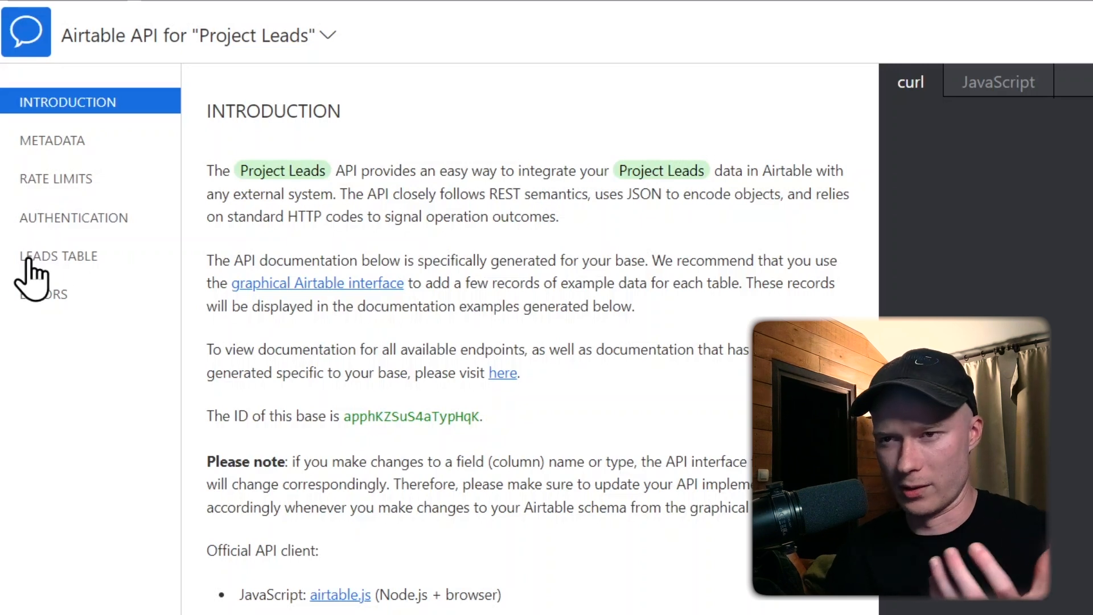
{"action": "left_click", "coordinate": [102, 257]}
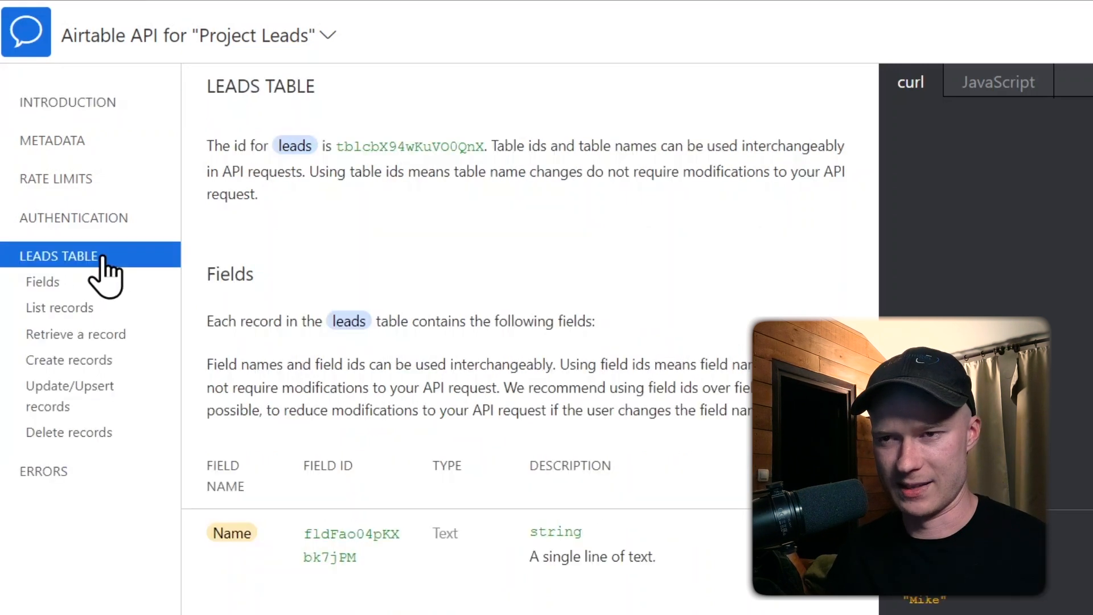
{"action": "left_click", "coordinate": [106, 362]}
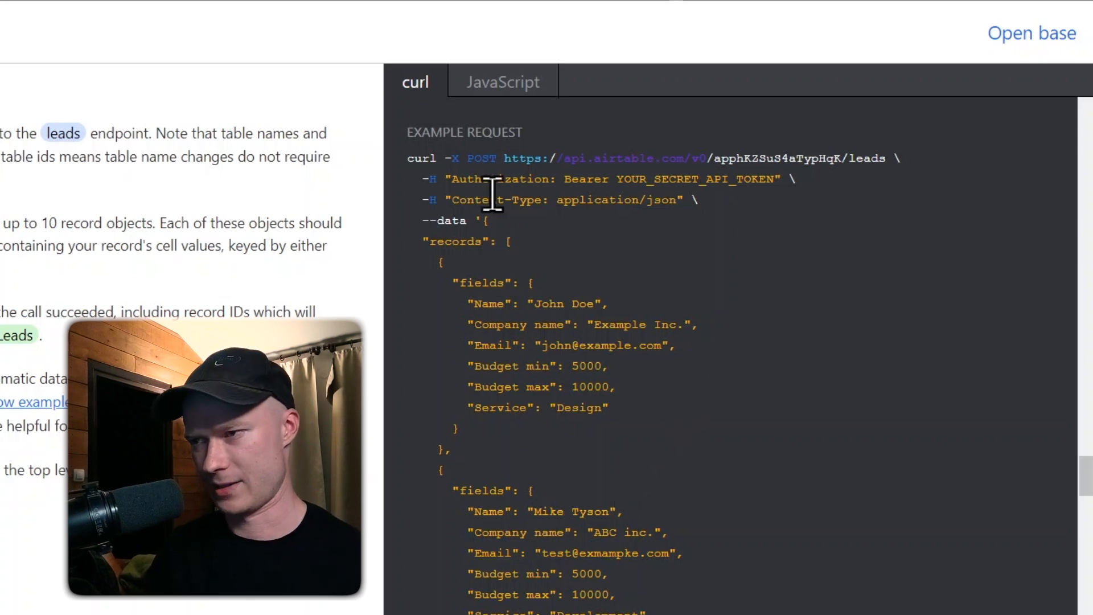
{"action": "left_click_drag", "start_coordinate": [499, 153], "coordinate": [465, 158]}
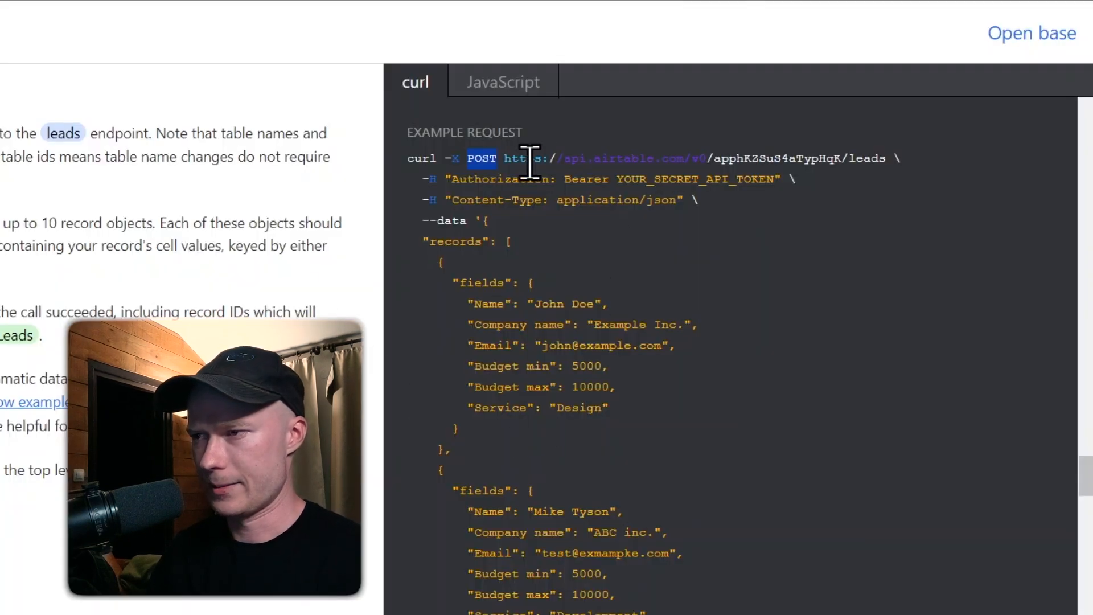
{"action": "left_click_drag", "start_coordinate": [506, 158], "coordinate": [869, 165]}
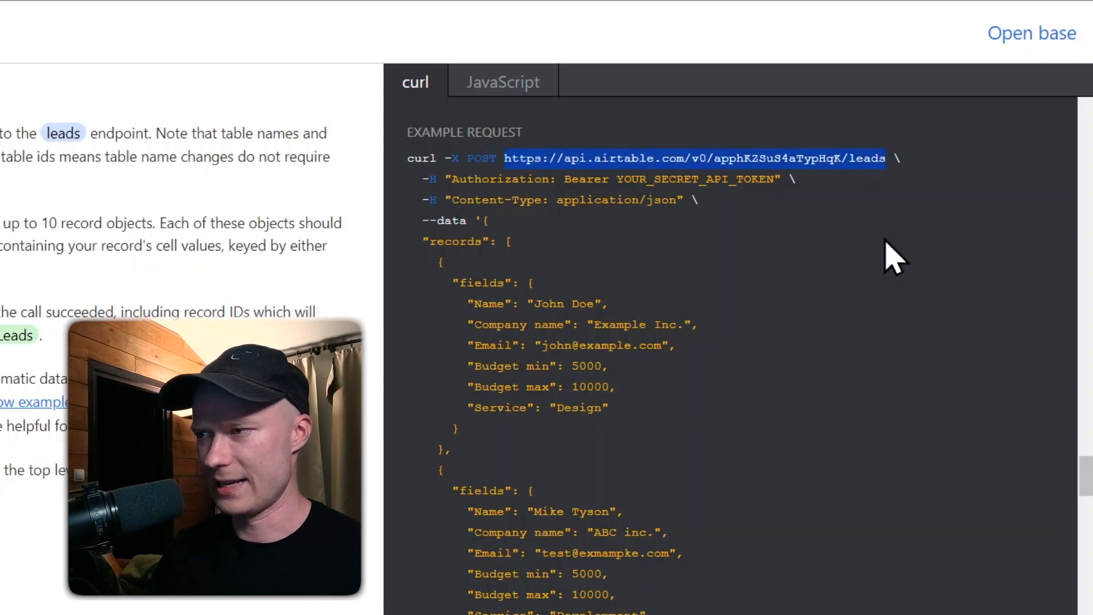
{"action": "key", "text": "ctrl+c"}
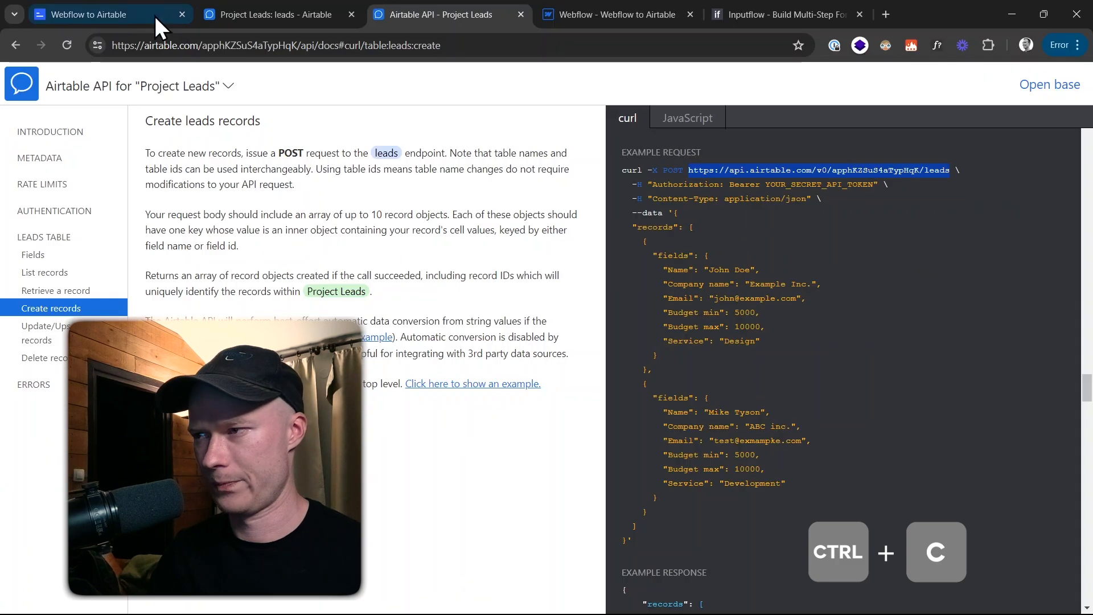
{"action": "left_click", "coordinate": [117, 6]}
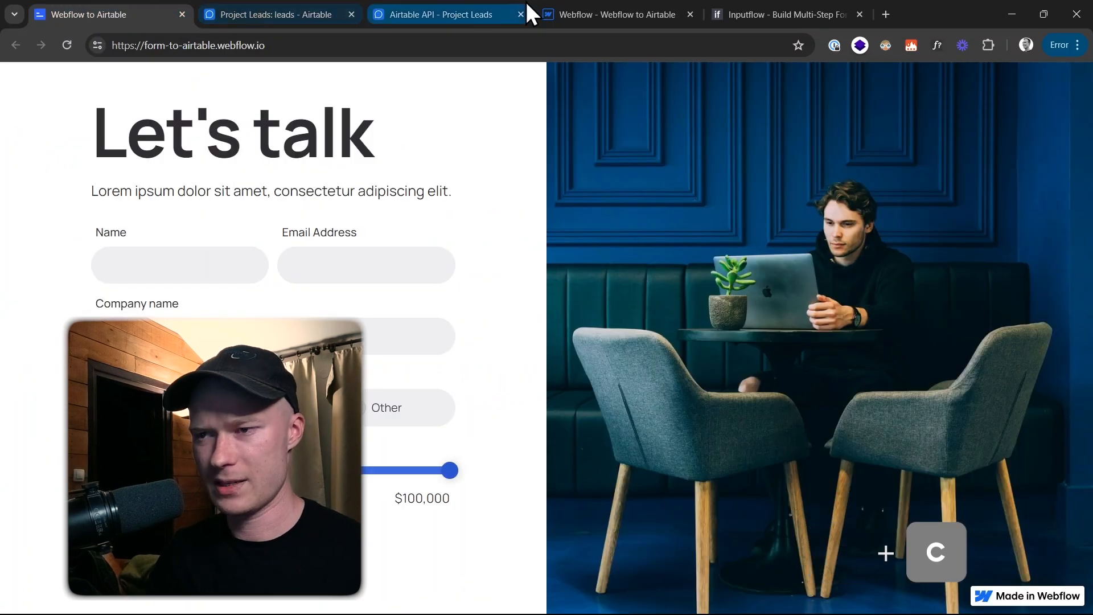
{"action": "left_click", "coordinate": [577, 5]}
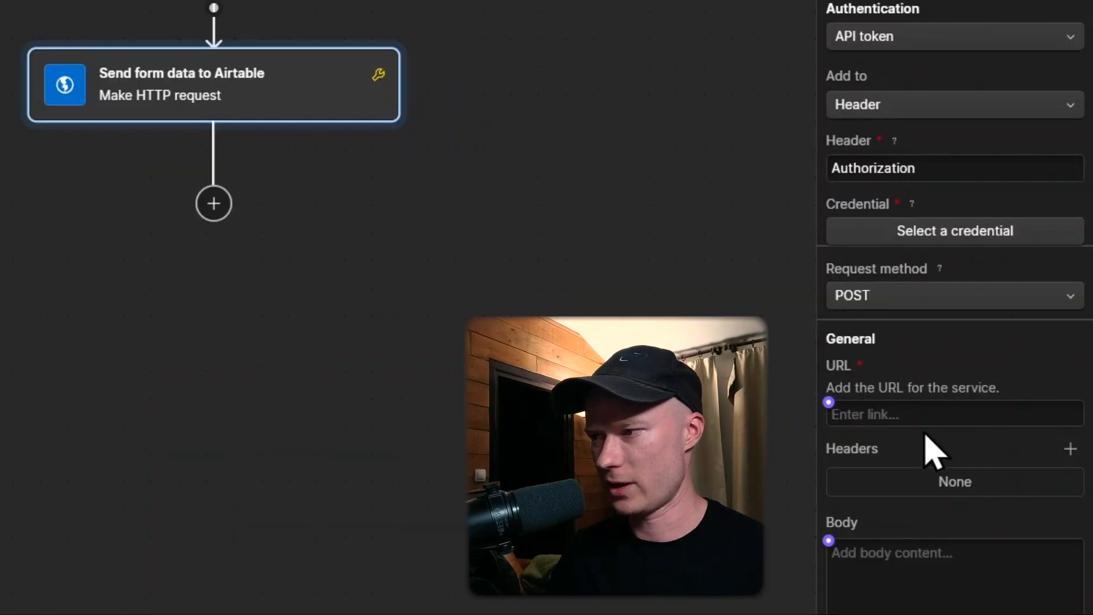
{"action": "left_click", "coordinate": [977, 488]}
{"action": "key", "text": "ctrl+v"}
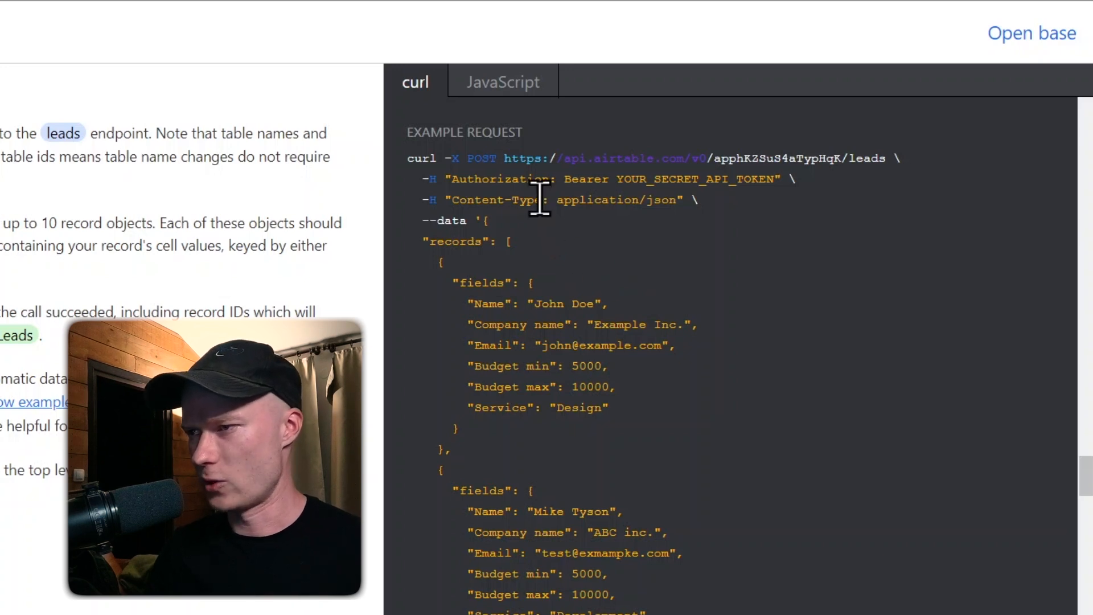
Step: Add a header to the HTTP request with the name "Content-Type" and value "application/json", both copied from the Airtable example request
{"action": "left_click_drag", "start_coordinate": [540, 198], "coordinate": [451, 203]}
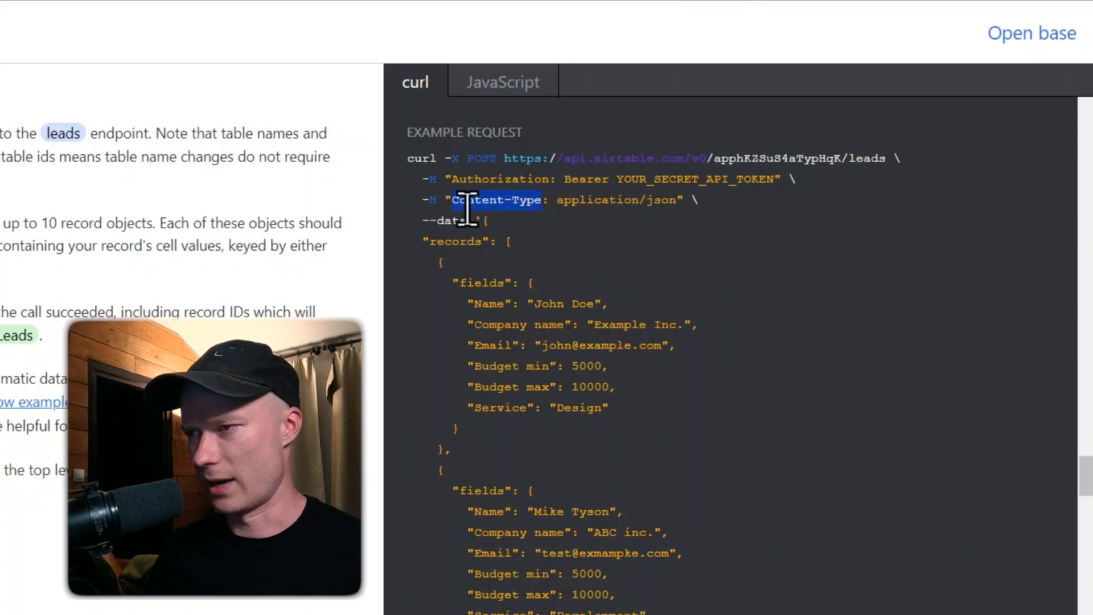
{"action": "key", "text": "alt+Tab"}
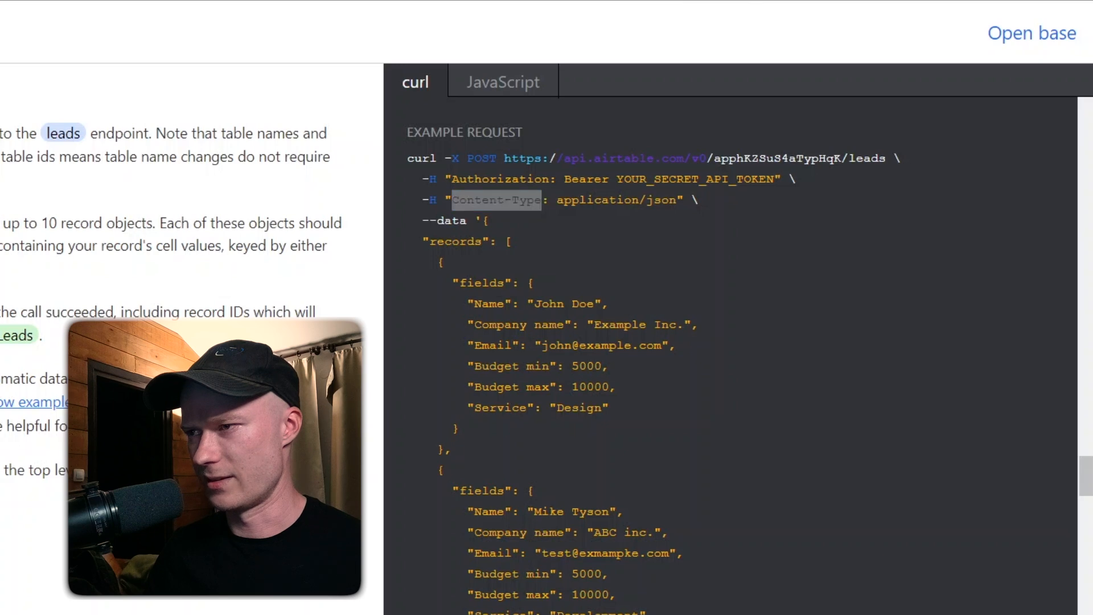
{"action": "scroll", "coordinate": [1019, 488], "scroll_direction": "down", "scroll_amount": 2}
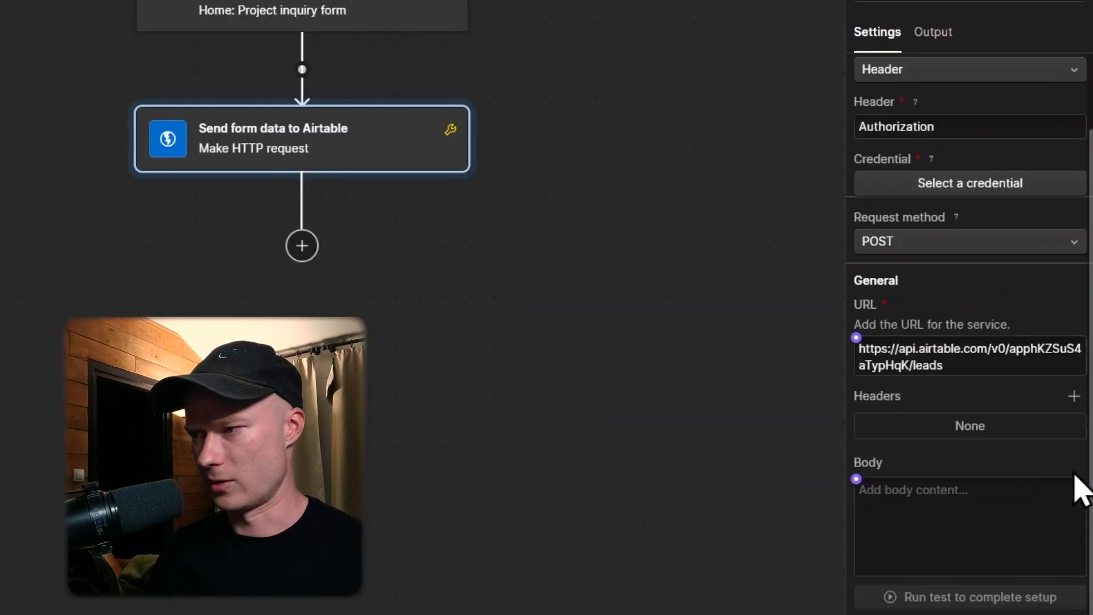
{"action": "left_click", "coordinate": [1074, 399]}
{"action": "left_click", "coordinate": [935, 491]}
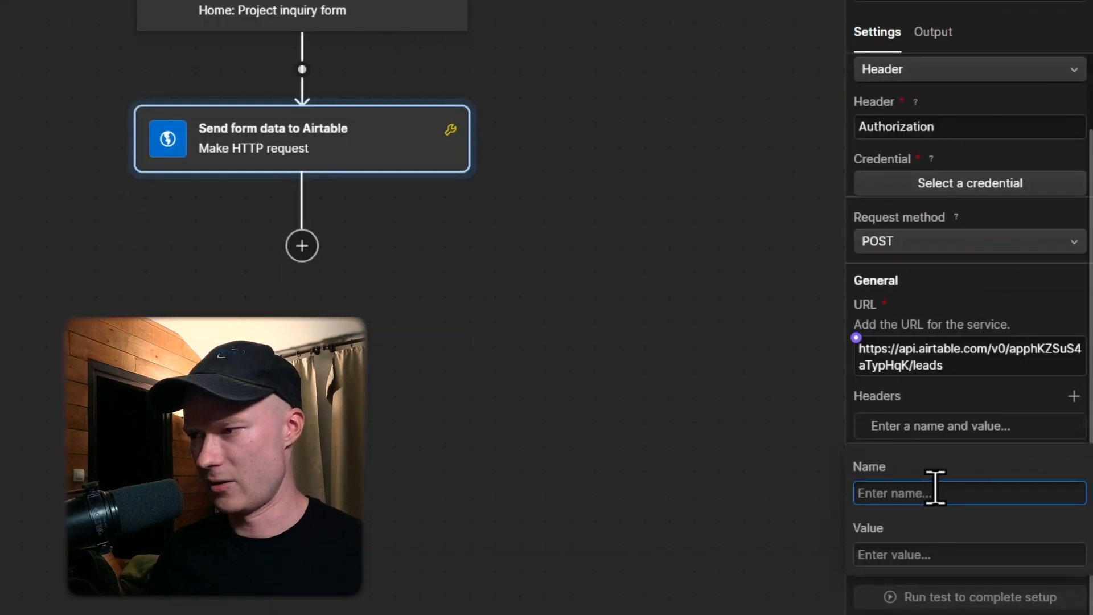
{"action": "key", "text": "ctrl+v"}
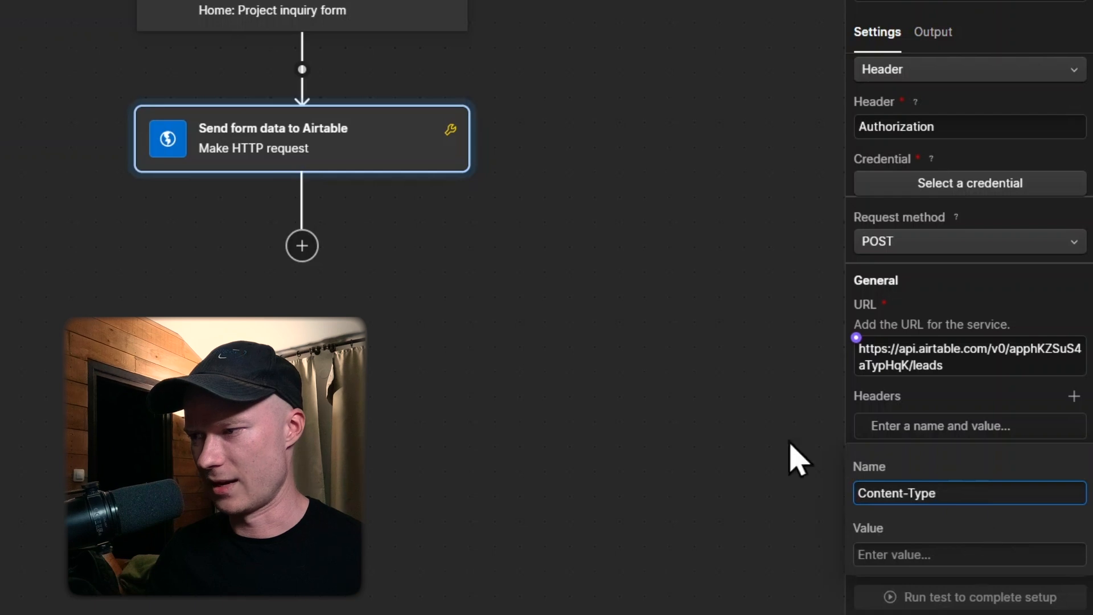
{"action": "key", "text": "alt+Tab"}
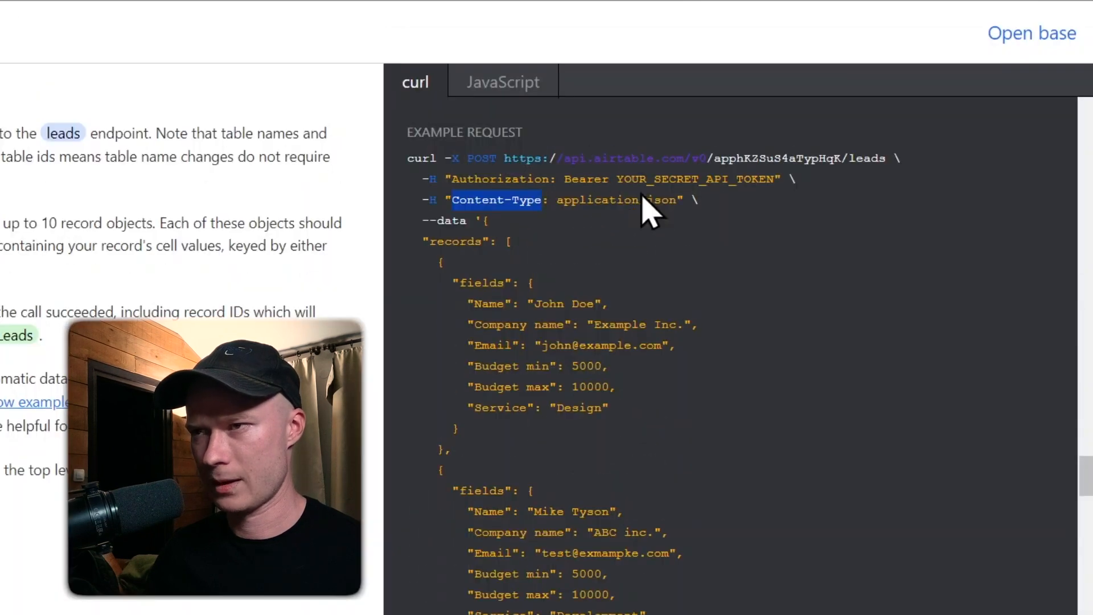
{"action": "left_click", "coordinate": [679, 195]}
{"action": "left_click_drag", "start_coordinate": [680, 195], "coordinate": [557, 200]}
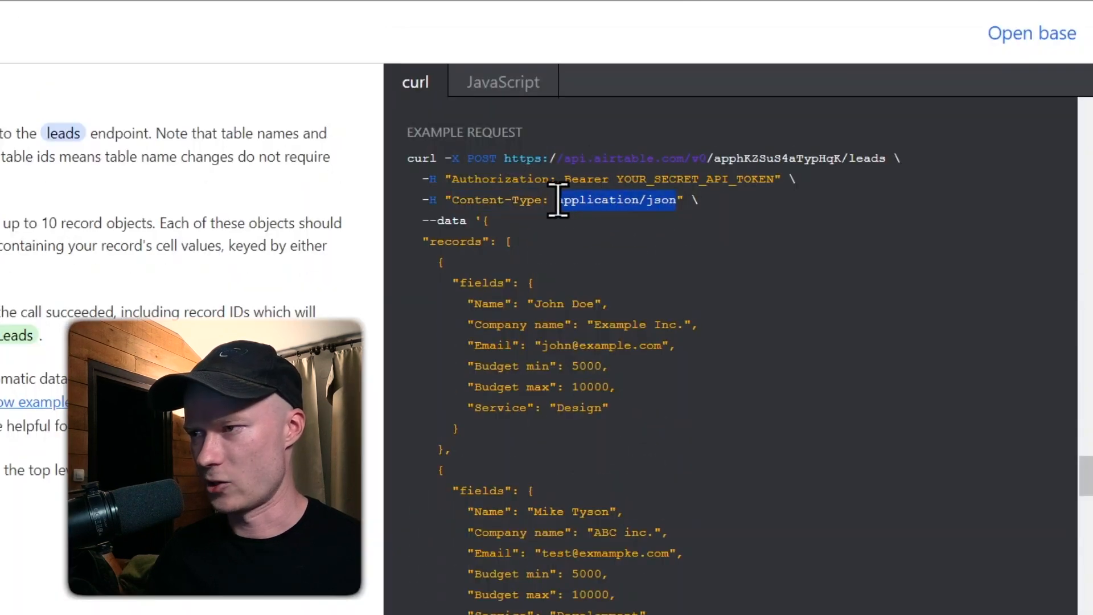
{"action": "key", "text": "alt+Tab"}
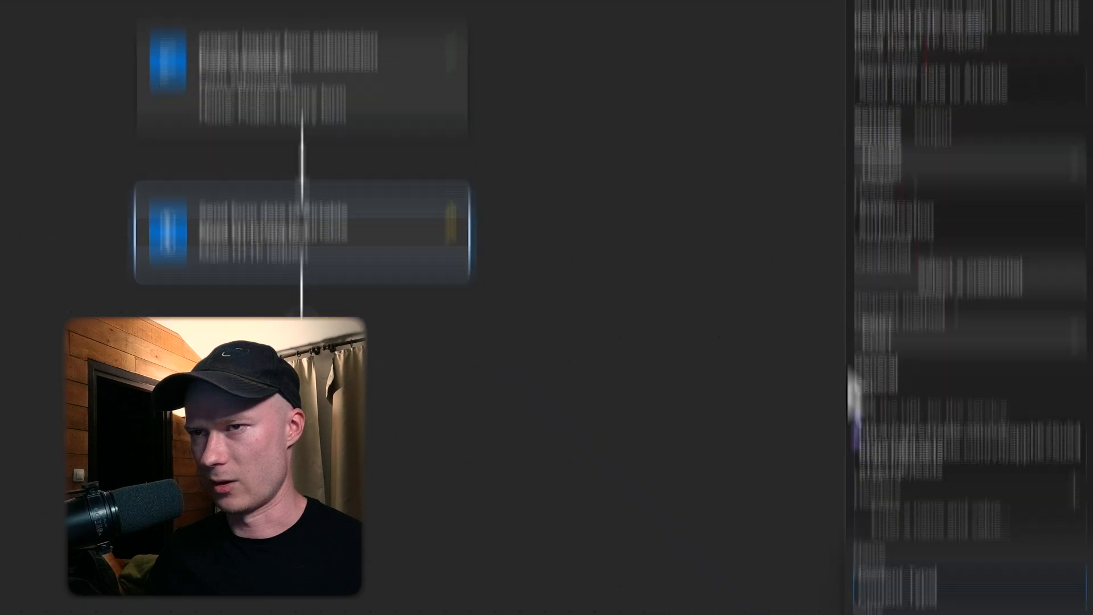
{"action": "left_click", "coordinate": [923, 553]}
{"action": "key", "text": "ctrl+v"}
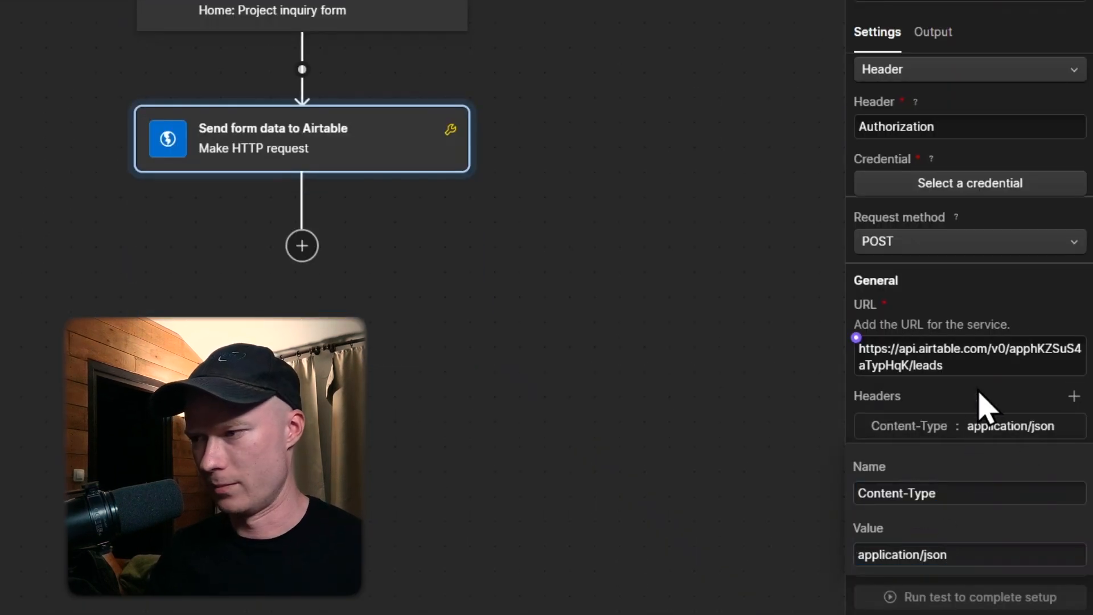
{"action": "left_click", "coordinate": [986, 421]}
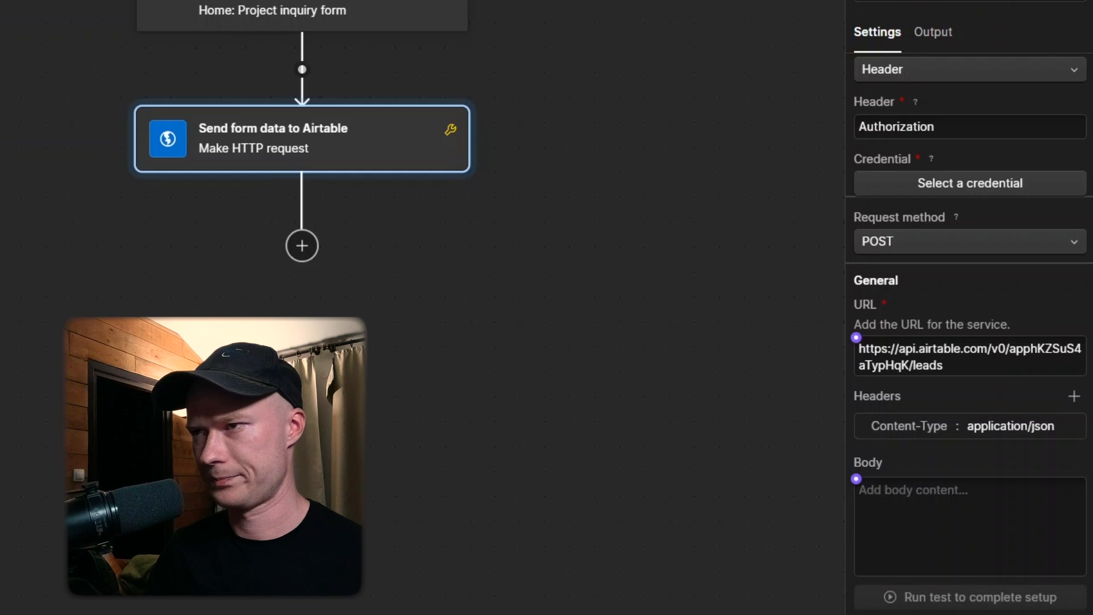
Step: Copy the complete JSON data with both records from Airtable's example request into the body of the Webflow HTTP request
{"action": "key", "text": "alt+Tab"}
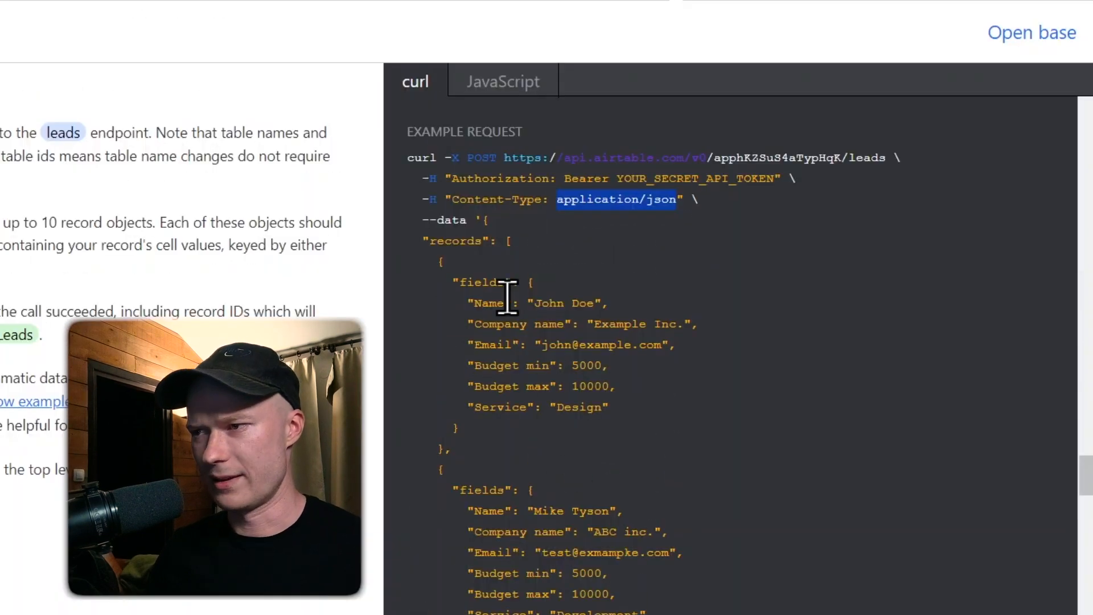
{"action": "scroll", "coordinate": [505, 285], "scroll_direction": "down", "scroll_amount": 2}
{"action": "scroll", "coordinate": [505, 262], "scroll_direction": "up", "scroll_amount": 4}
{"action": "scroll", "coordinate": [503, 259], "scroll_direction": "down", "scroll_amount": 2}
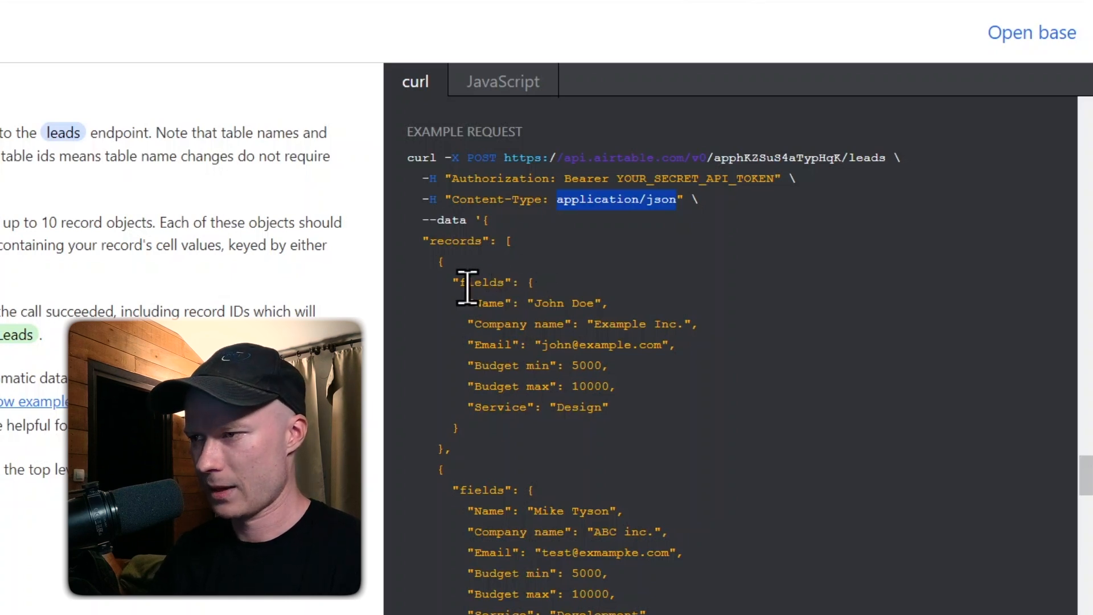
{"action": "left_click_drag", "start_coordinate": [461, 283], "coordinate": [518, 410]}
{"action": "left_click", "coordinate": [529, 458]}
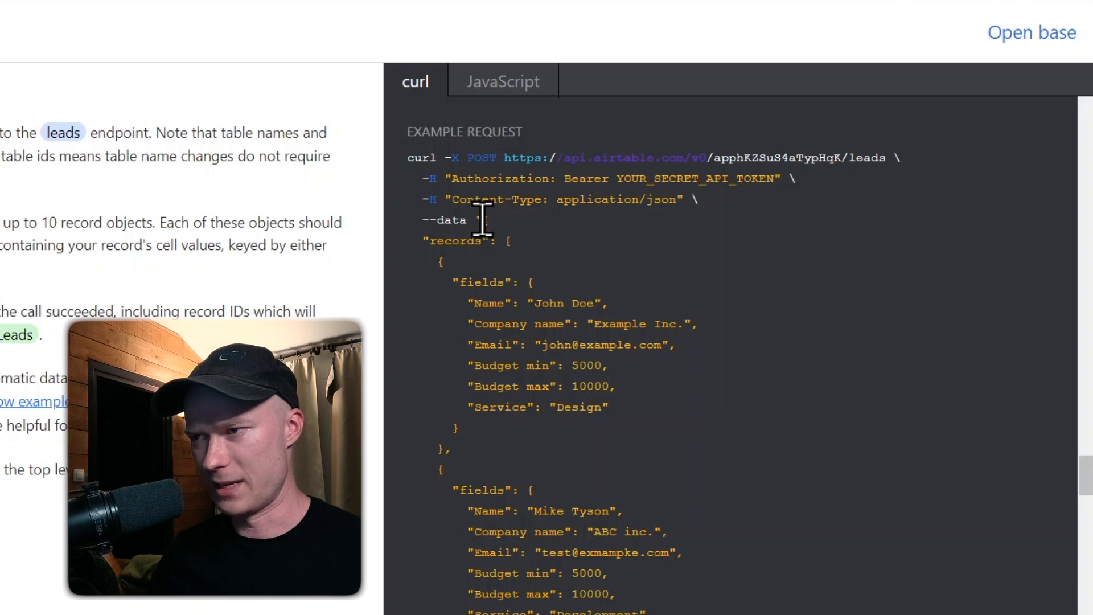
{"action": "left_click_drag", "start_coordinate": [483, 220], "coordinate": [419, 508]}
{"action": "scroll", "coordinate": [410, 385], "scroll_direction": "down", "scroll_amount": 3}
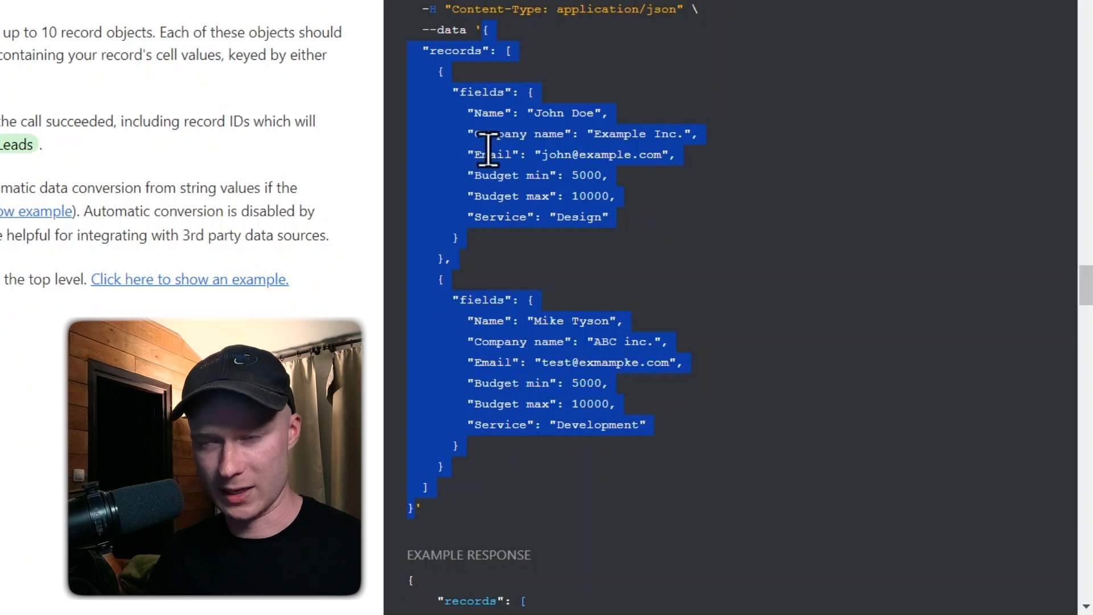
{"action": "right_click", "coordinate": [480, 127]}
{"action": "left_click", "coordinate": [558, 144]}
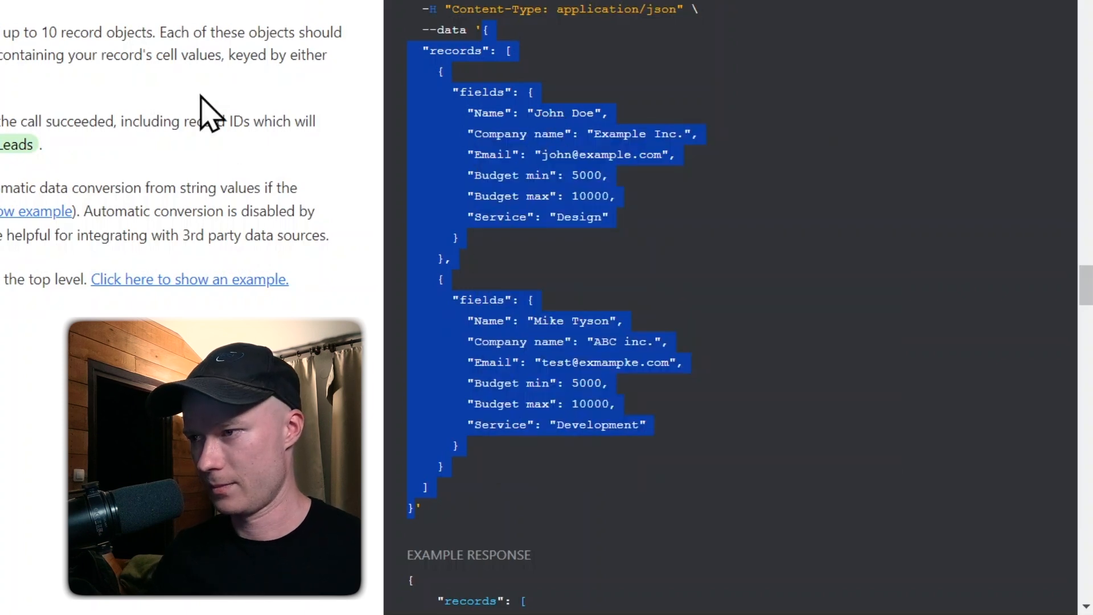
{"action": "key", "text": "ctrl+Tab"}
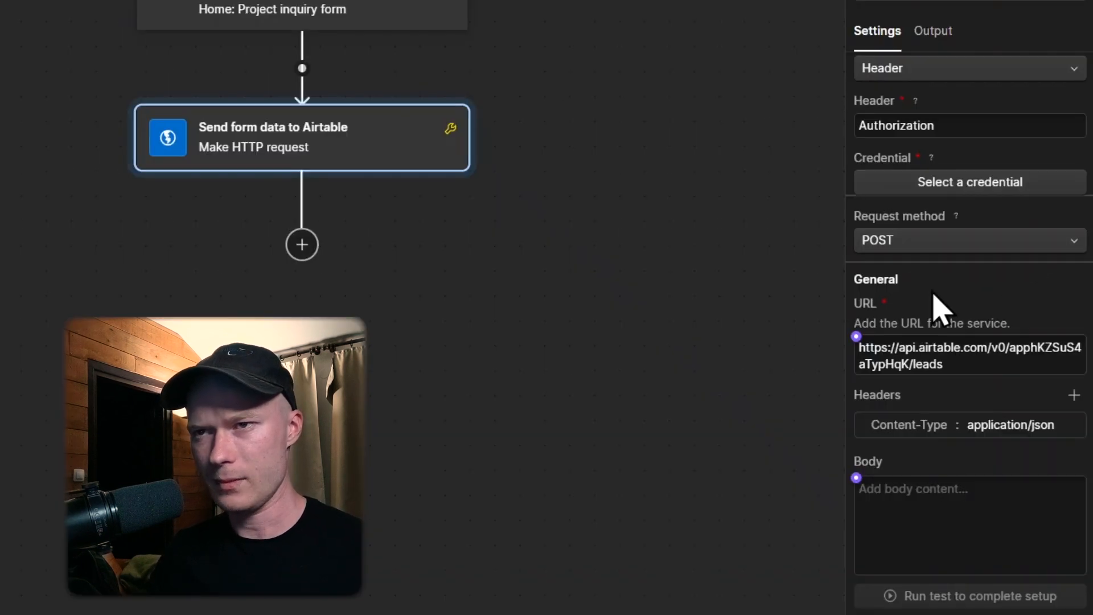
{"action": "left_click", "coordinate": [985, 518]}
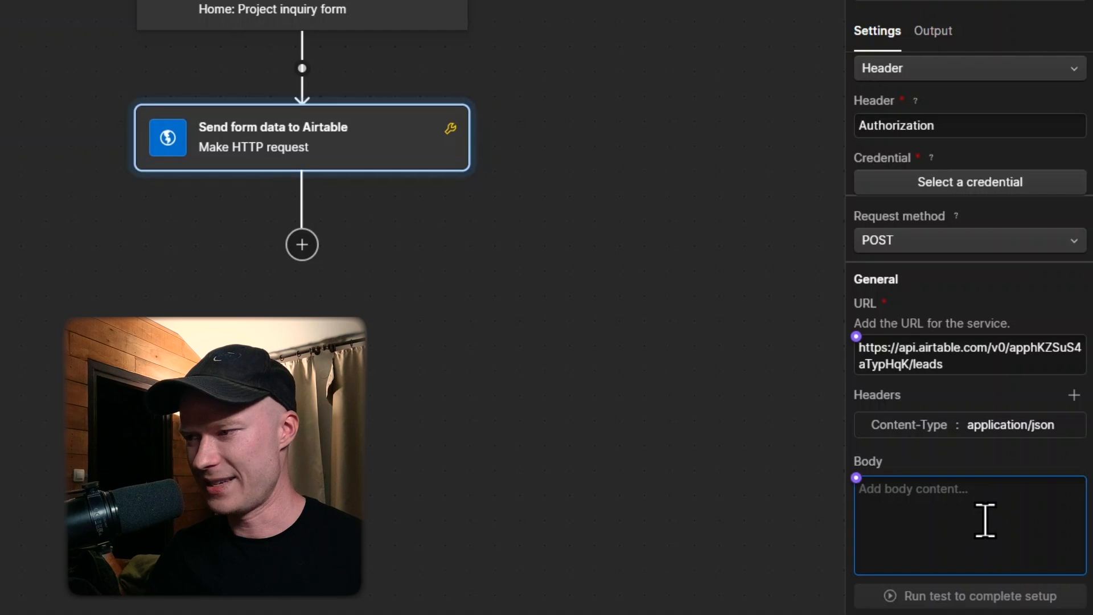
{"action": "key", "text": "ctrl+v"}
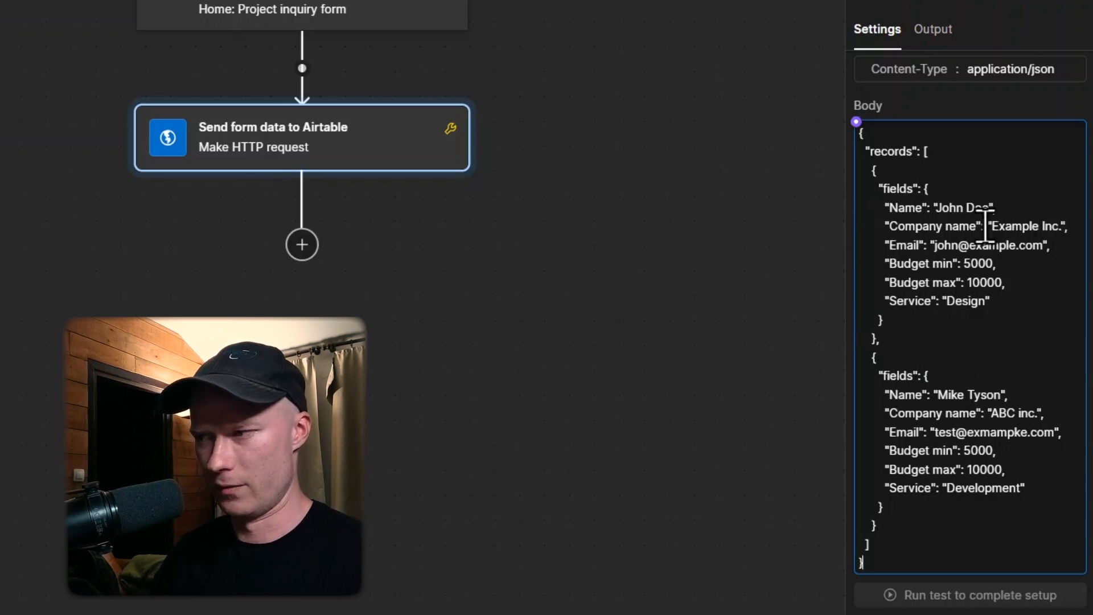
Step: Delete the first example record from the request body's "records" array, including its braces and trailing comma
{"action": "left_click_drag", "start_coordinate": [909, 341], "coordinate": [873, 196]}
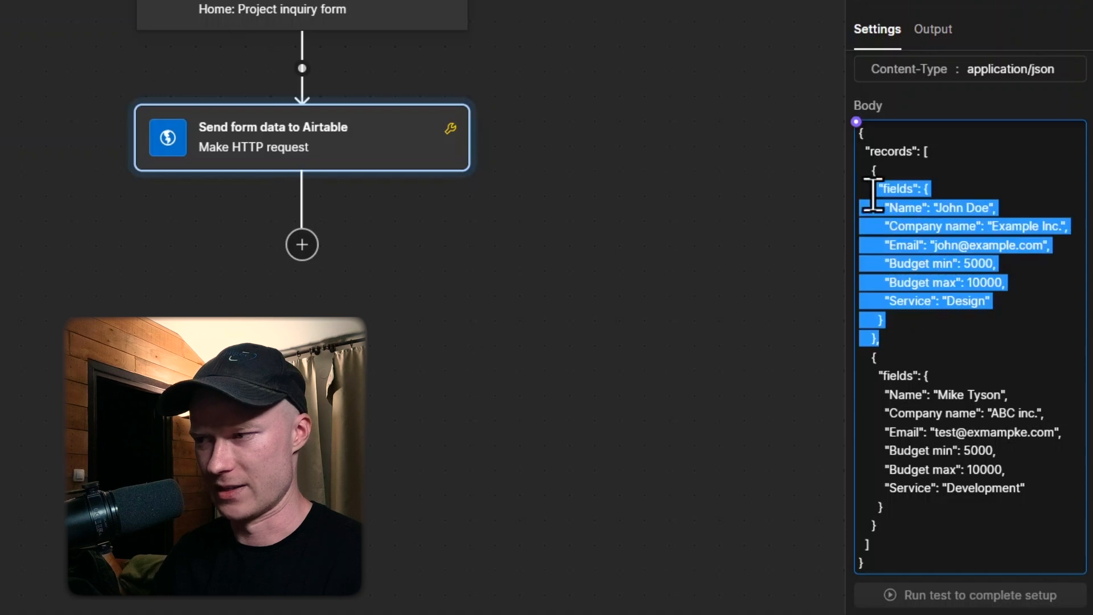
{"action": "left_click_drag", "start_coordinate": [932, 524], "coordinate": [866, 371]}
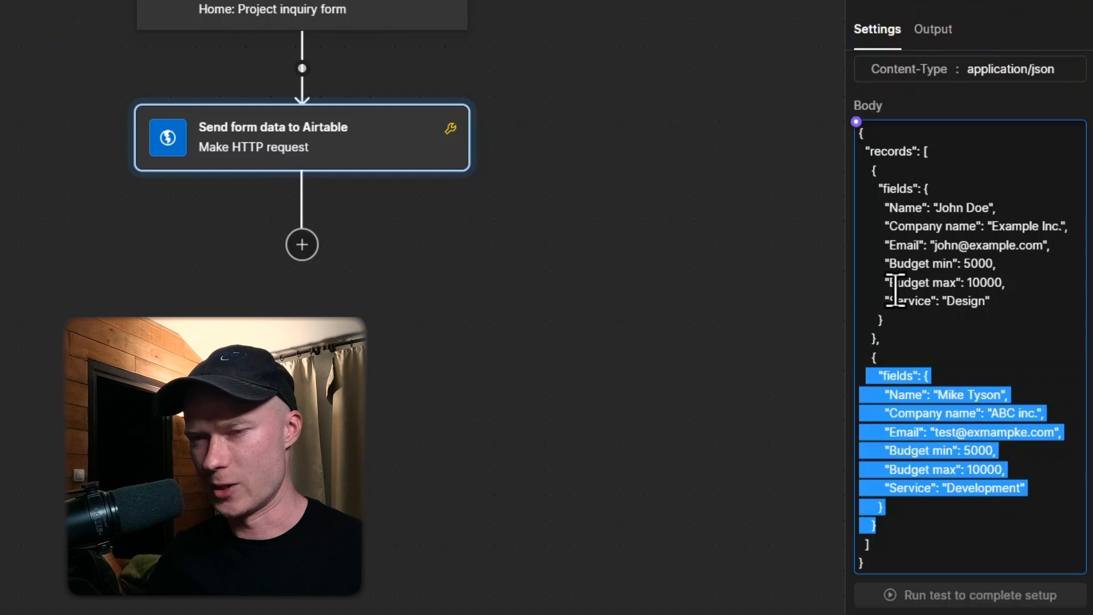
{"action": "left_click", "coordinate": [981, 321]}
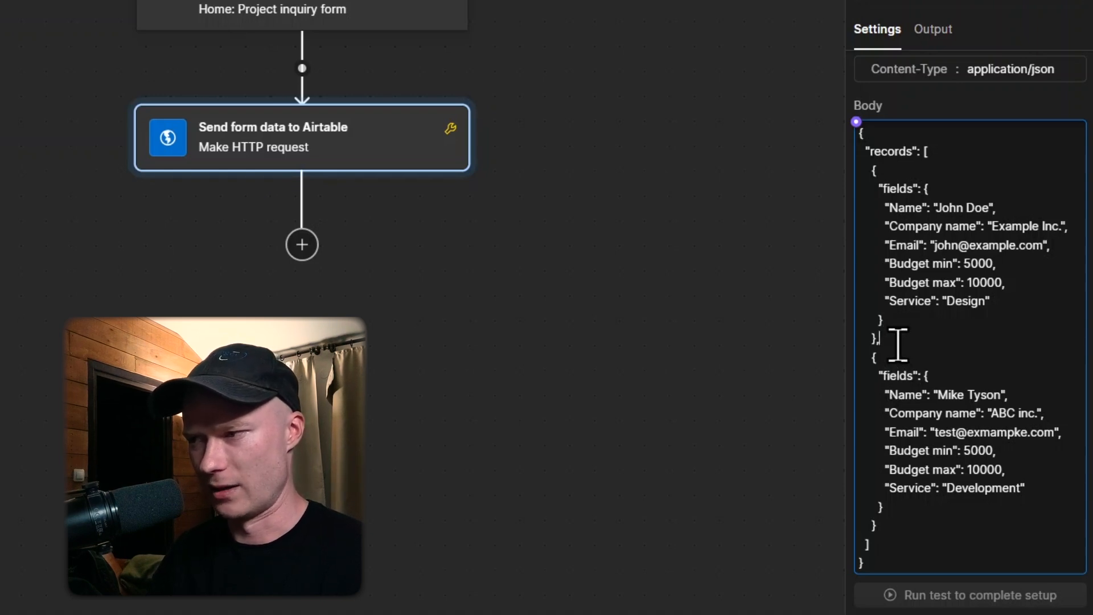
{"action": "left_click_drag", "start_coordinate": [897, 345], "coordinate": [854, 176]}
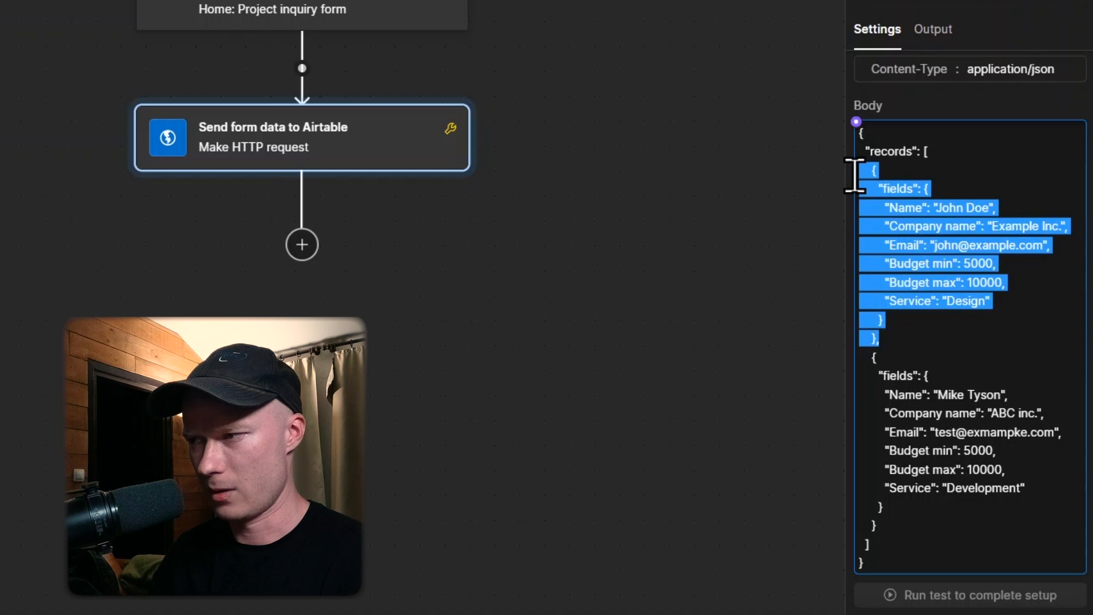
{"action": "key", "text": "BackSpace"}
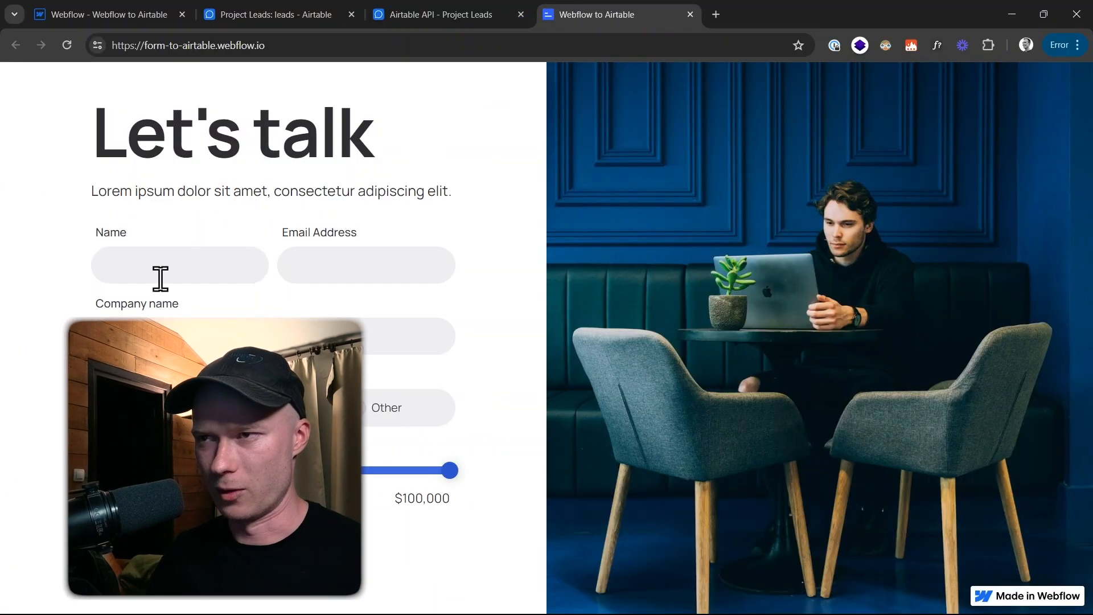
Step: Replace the sample value of "Name" in the Webflow request body with the Name form field variable from the project inquiry form submission
{"action": "left_click", "coordinate": [200, 265]}
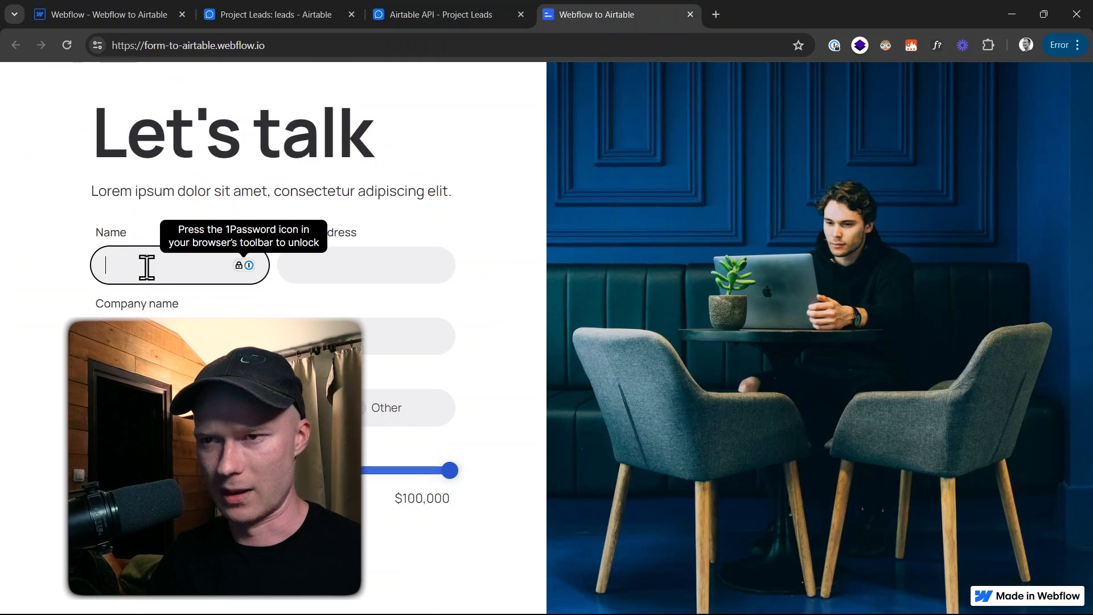
{"action": "left_click", "coordinate": [114, 13]}
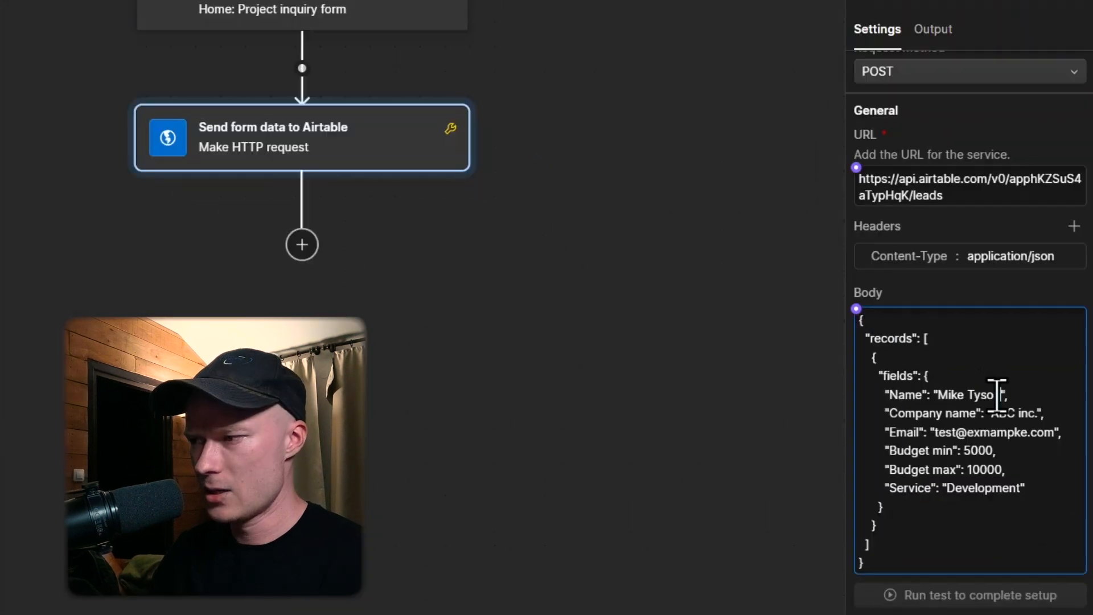
{"action": "left_click_drag", "start_coordinate": [1028, 462], "coordinate": [989, 467]}
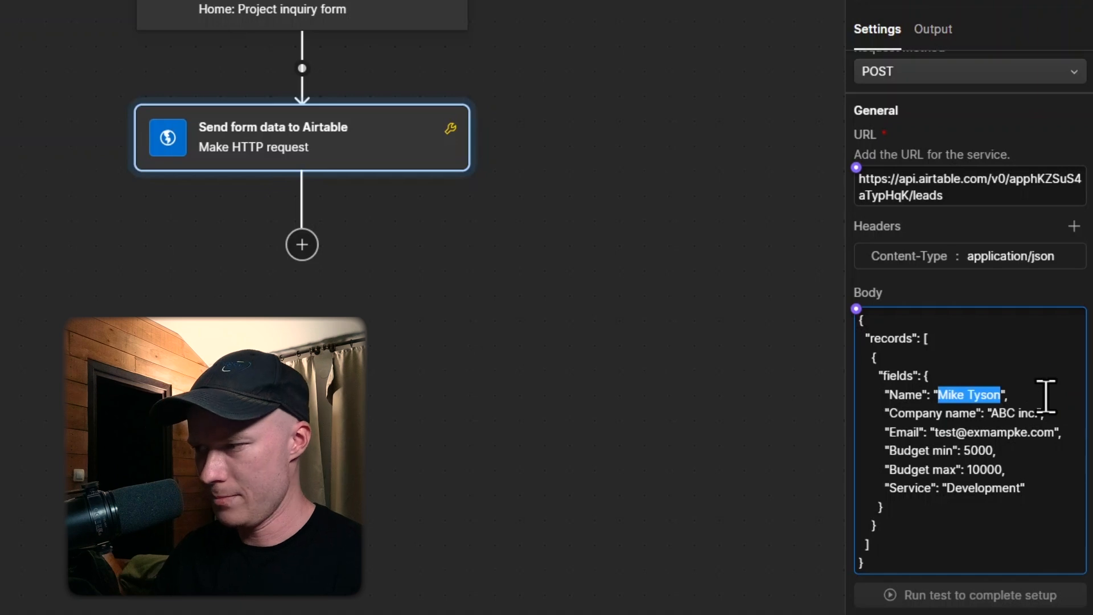
{"action": "key", "text": "BackSpace"}
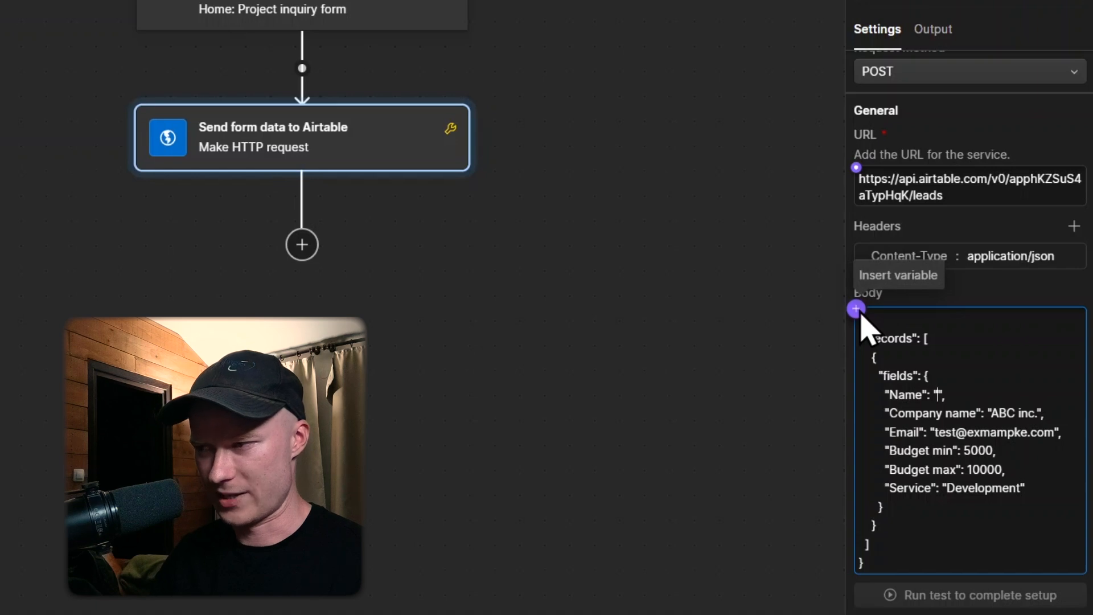
{"action": "left_click", "coordinate": [858, 312]}
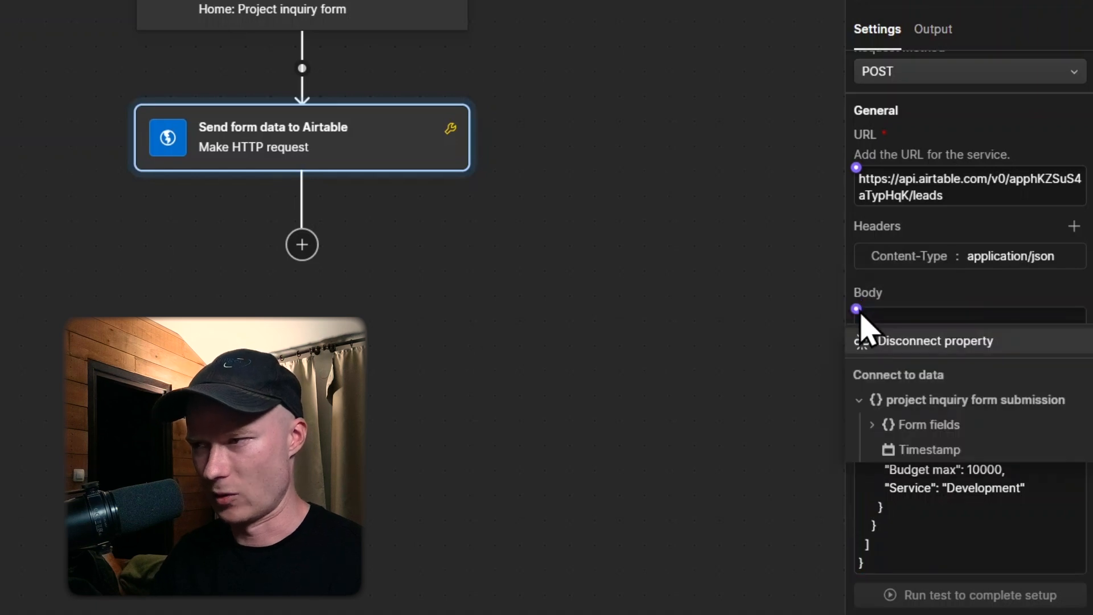
{"action": "left_click", "coordinate": [871, 424]}
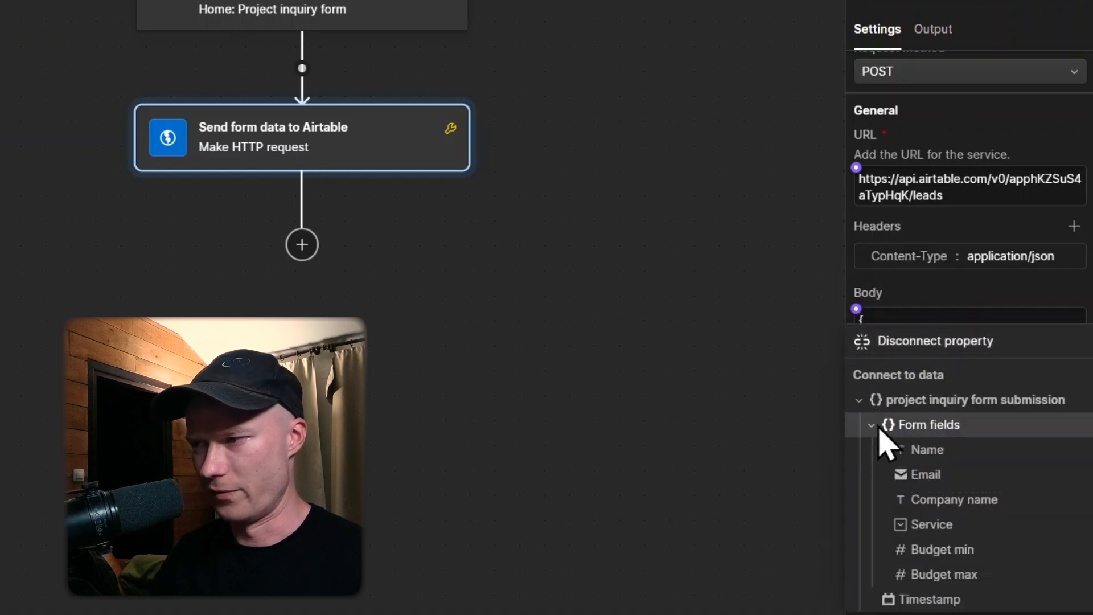
{"action": "left_click", "coordinate": [934, 450]}
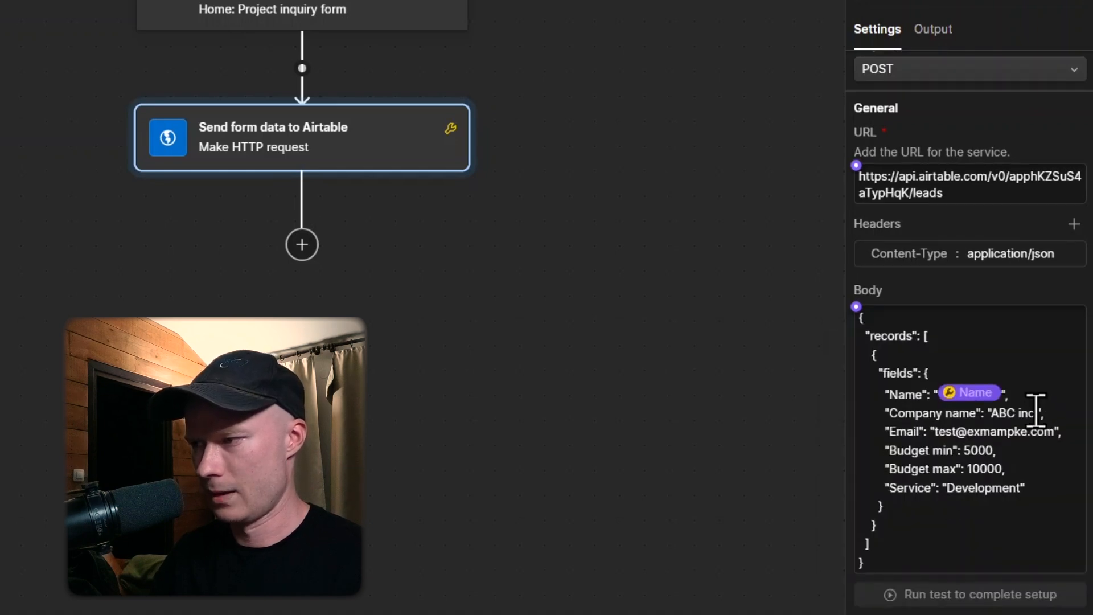
Step: Replace the sample value of "Company name" in the request body with the Company name form field variable, keeping the surrounding quotes
{"action": "left_click_drag", "start_coordinate": [1036, 411], "coordinate": [990, 411]}
{"action": "key", "text": "BackSpace"}
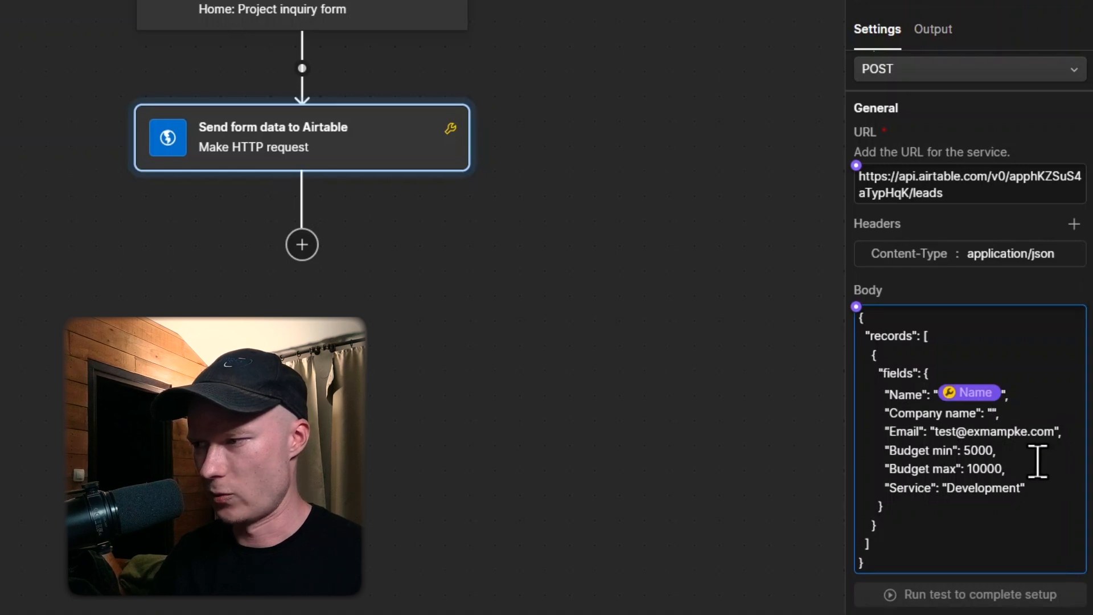
{"action": "left_click", "coordinate": [857, 308]}
{"action": "left_click", "coordinate": [877, 424]}
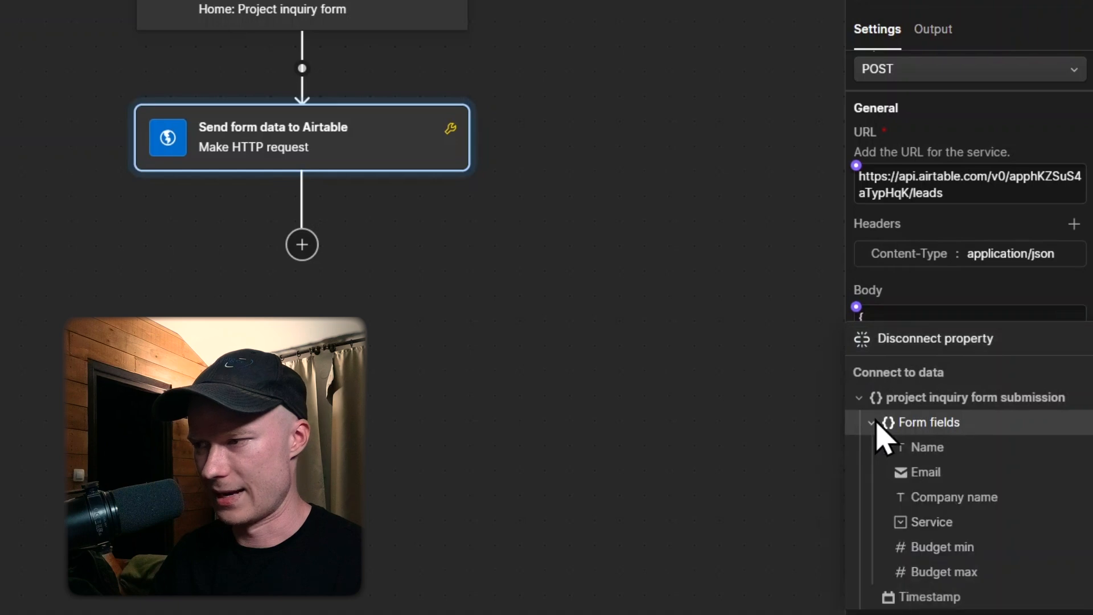
{"action": "left_click", "coordinate": [943, 489]}
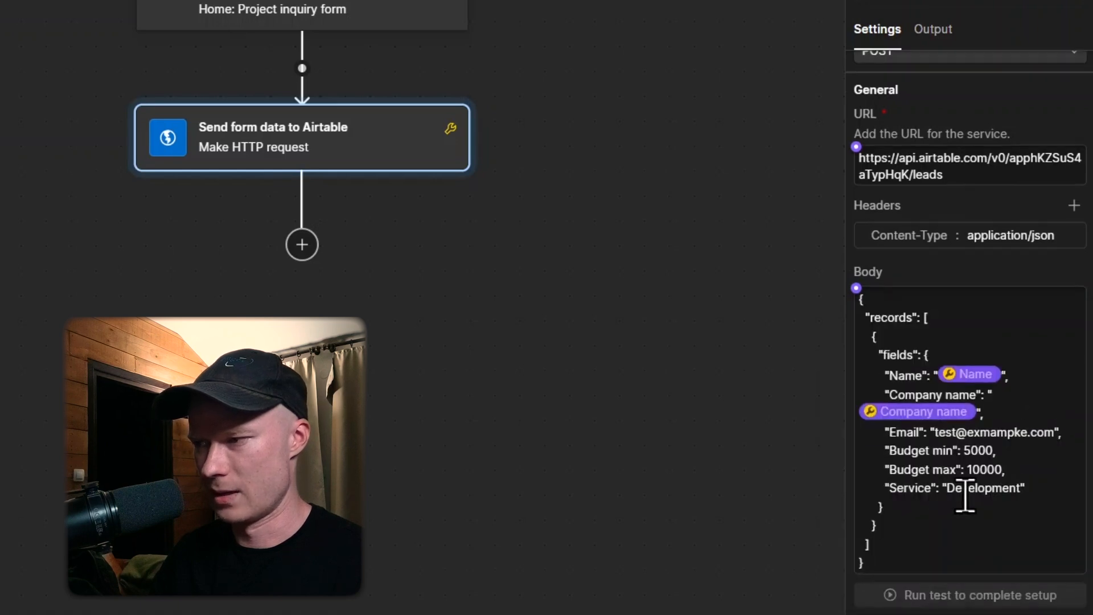
Step: Replace the sample address of "Email" in the request body with the Email form field variable, keeping the surrounding quotes
{"action": "left_click_drag", "start_coordinate": [1056, 434], "coordinate": [934, 434]}
{"action": "key", "text": "BackSpace"}
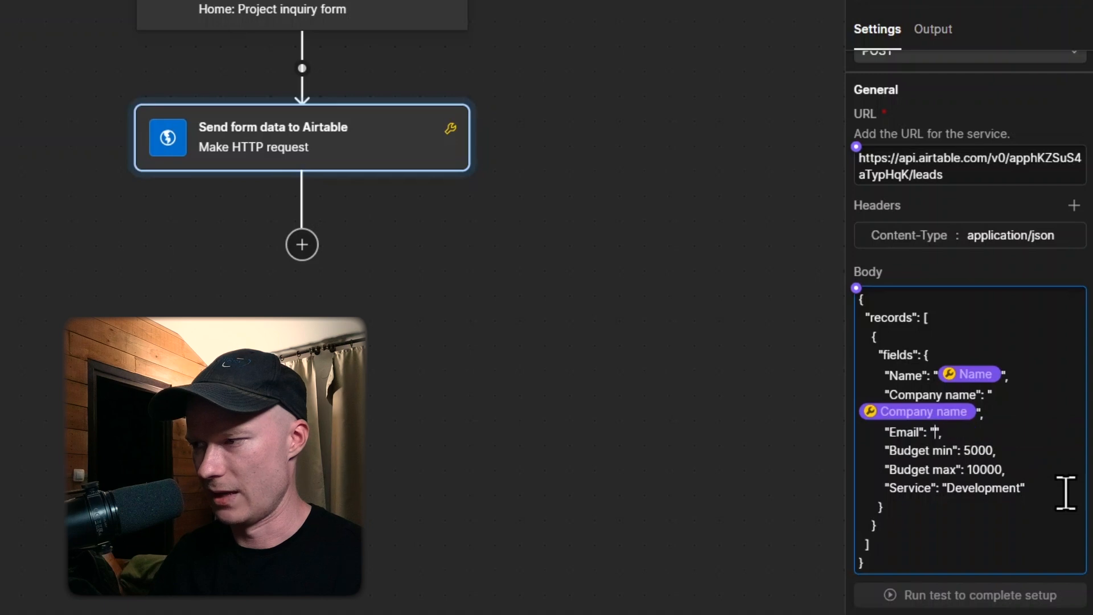
{"action": "left_click", "coordinate": [857, 289]}
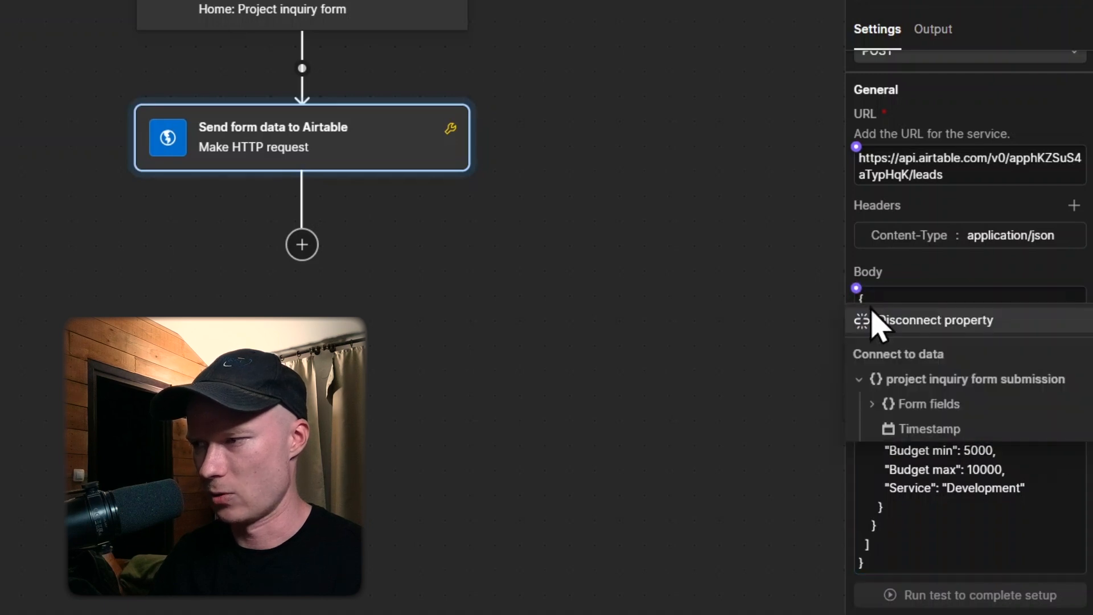
{"action": "left_click", "coordinate": [871, 403]}
{"action": "left_click", "coordinate": [937, 454]}
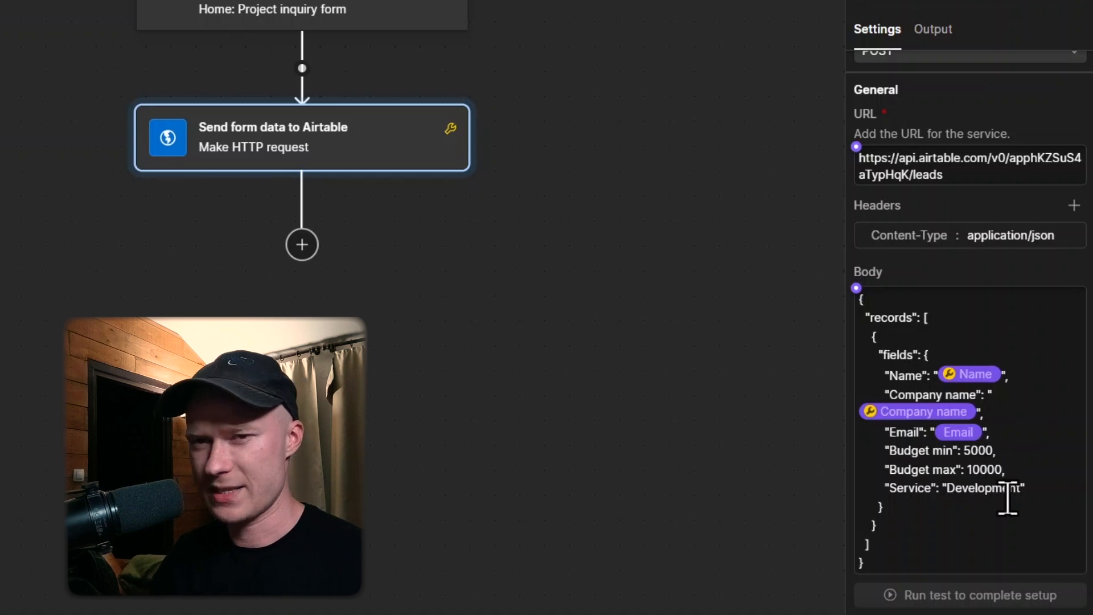
Step: Replace the number after "Budget min" in the request body with the Budget min form field variable, without quotes
{"action": "left_click", "coordinate": [985, 450]}
{"action": "double_click", "coordinate": [984, 450]}
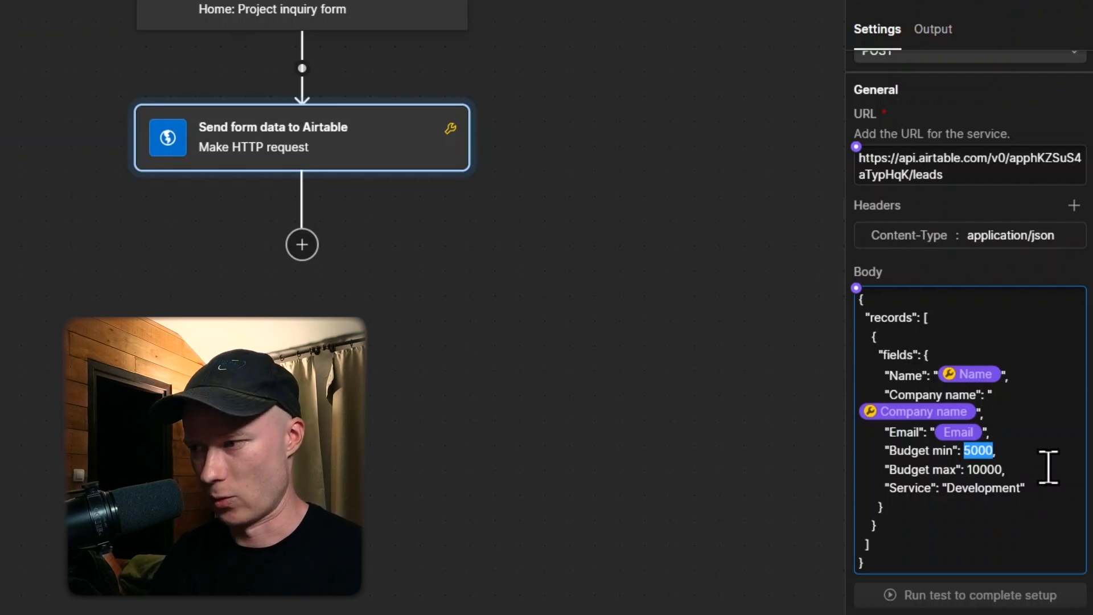
{"action": "left_click", "coordinate": [857, 288]}
{"action": "left_click", "coordinate": [872, 404]}
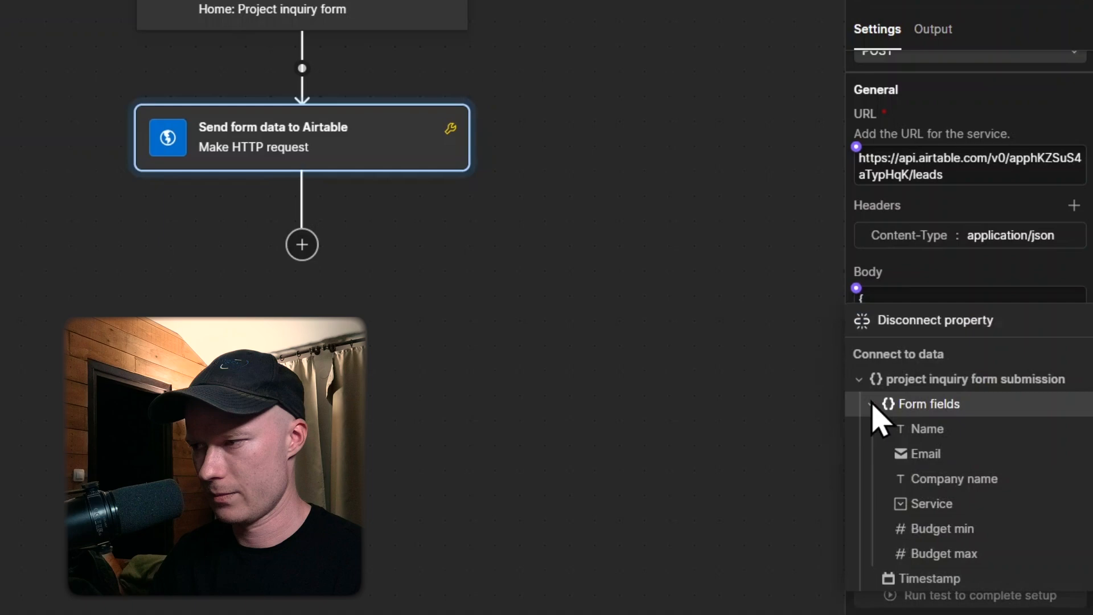
{"action": "left_click", "coordinate": [945, 519]}
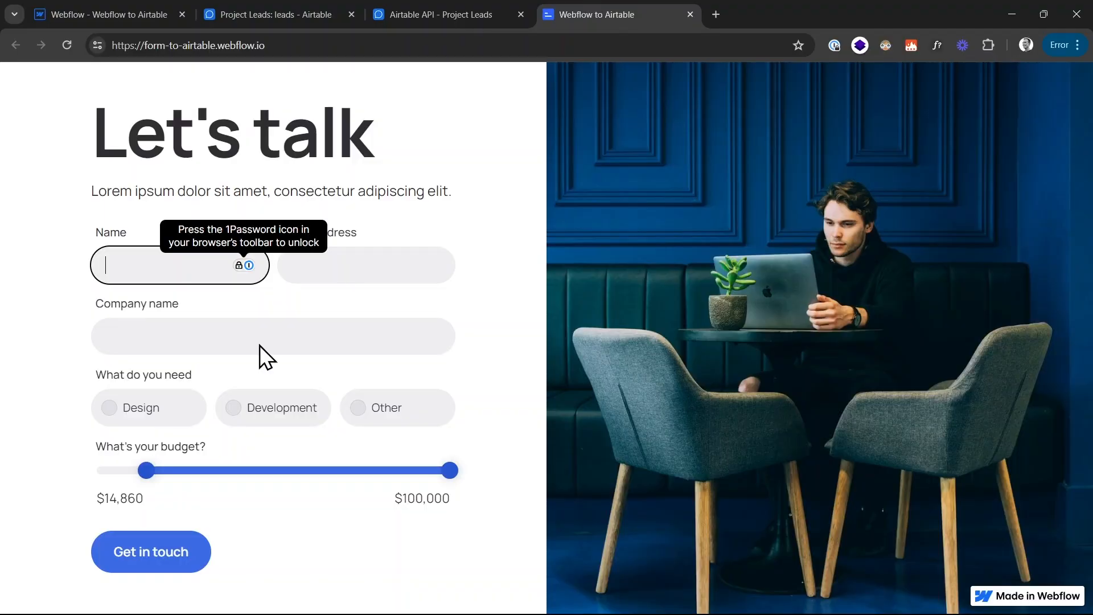
Step: Try the published form's budget slider with a minimum of $22,780 and a maximum of $66,340, then return to the Webflow flow
{"action": "mouse_move", "coordinate": [151, 470]}
{"action": "left_mouse_down"}
{"action": "mouse_move", "coordinate": [182, 464]}
{"action": "mouse_move", "coordinate": [172, 468]}
{"action": "left_mouse_up"}
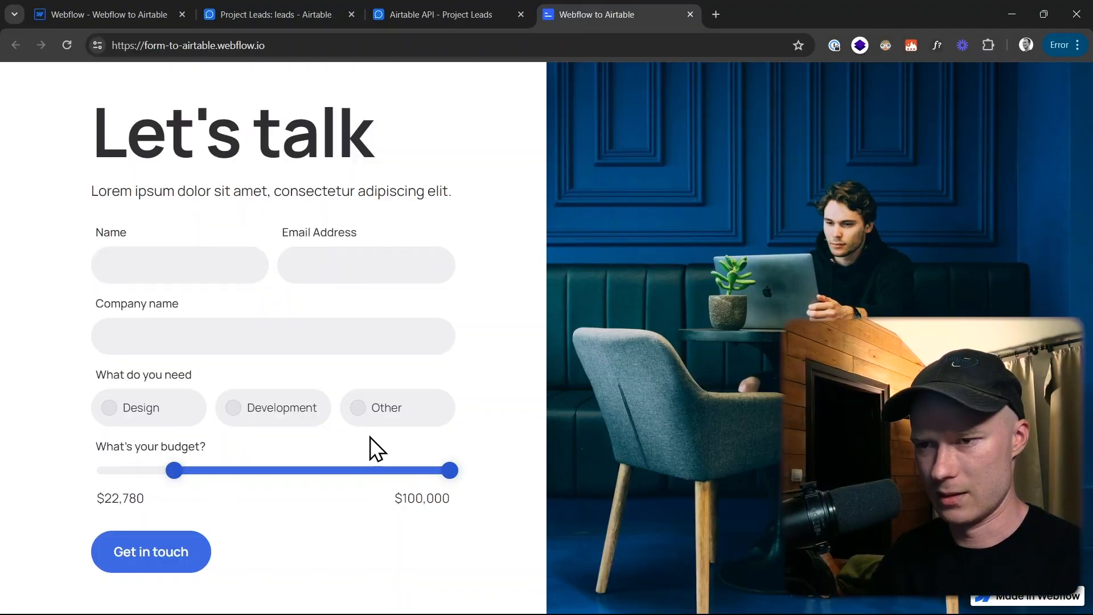
{"action": "left_click_drag", "start_coordinate": [451, 469], "coordinate": [329, 466]}
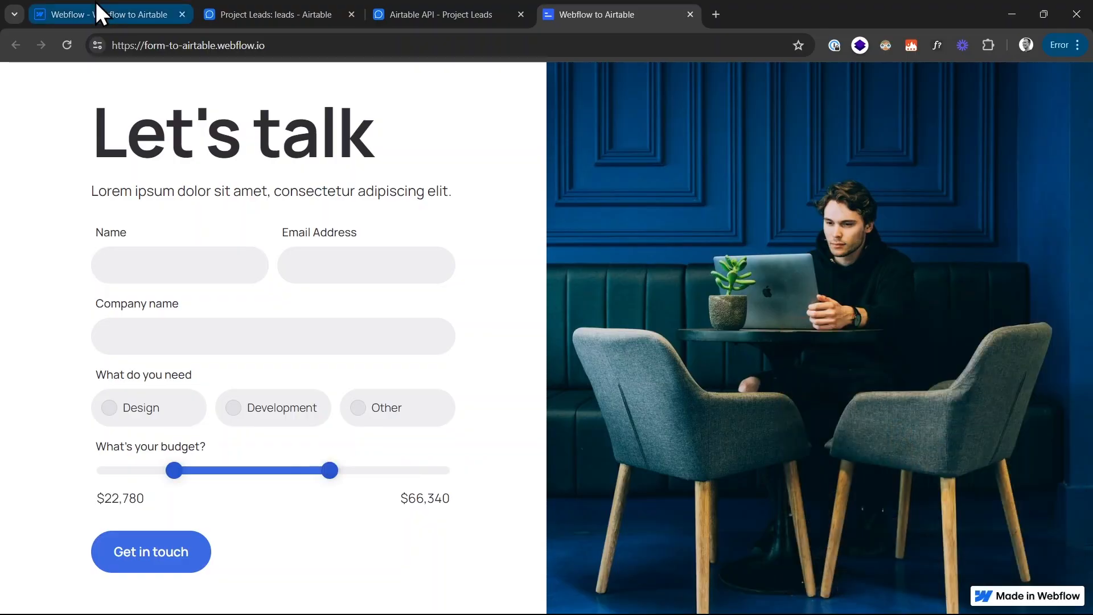
{"action": "left_click", "coordinate": [98, 12]}
Step: Replace the number after "Budget max" in the request body with the Budget max form field variable, without quotes
{"action": "double_click", "coordinate": [985, 470]}
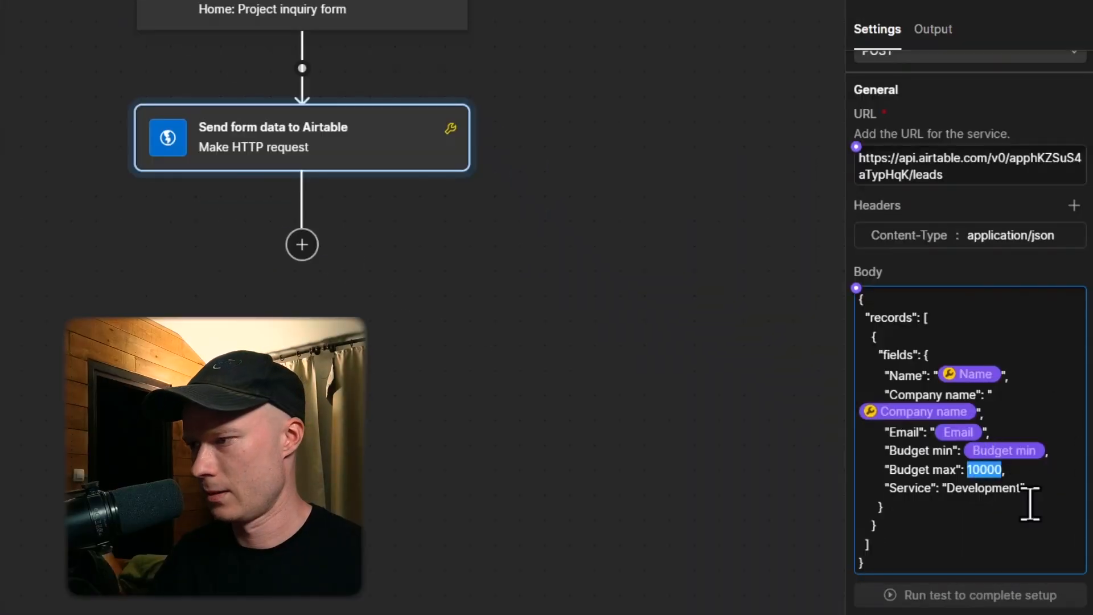
{"action": "key", "text": "BackSpace"}
{"action": "left_click", "coordinate": [857, 288]}
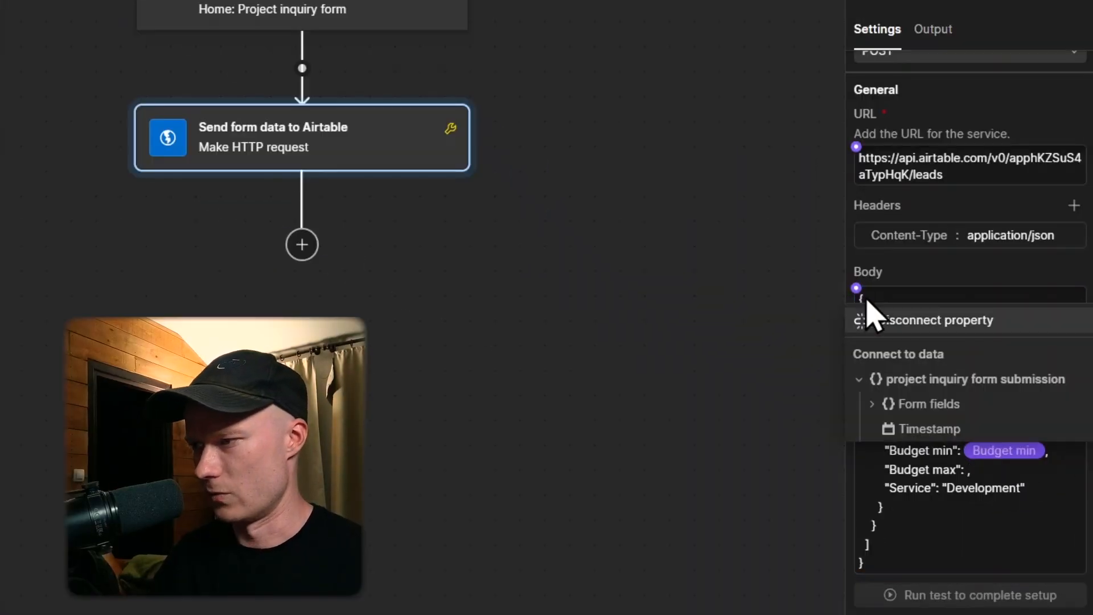
{"action": "left_click", "coordinate": [874, 404]}
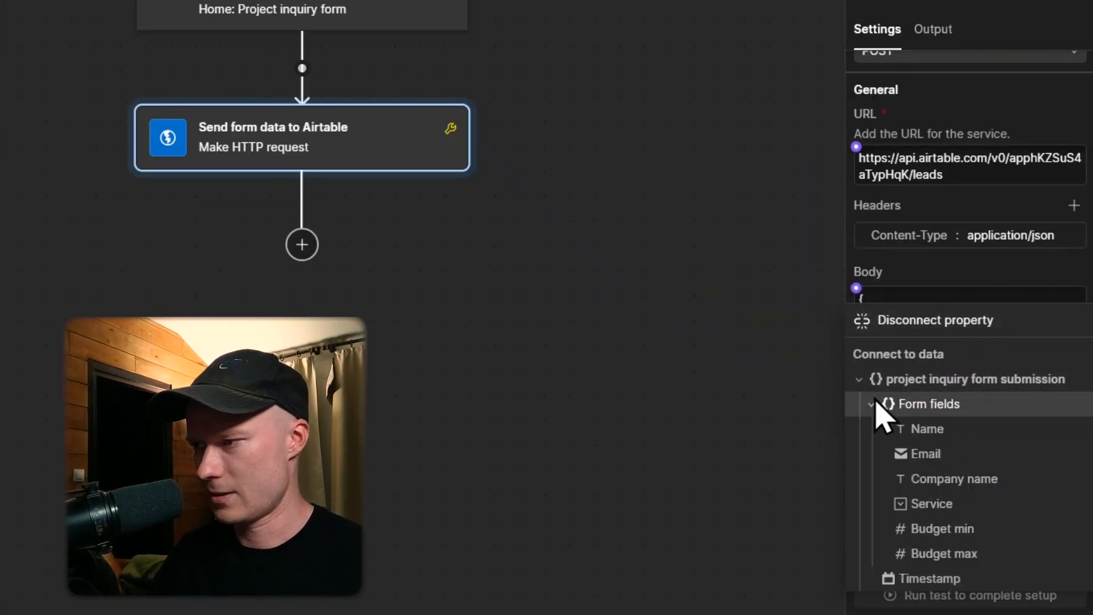
{"action": "left_click", "coordinate": [940, 552]}
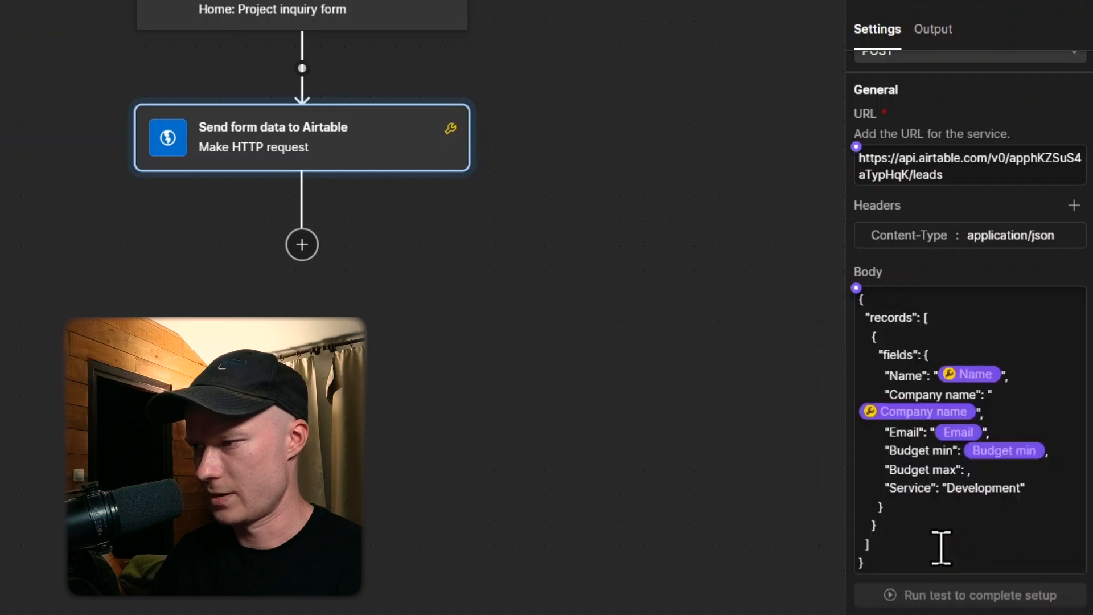
Step: Replace "Development" as the "Service" value in the request body with the Service form field variable, keeping the surrounding quotes
{"action": "left_click", "coordinate": [980, 488]}
{"action": "double_click", "coordinate": [980, 487]}
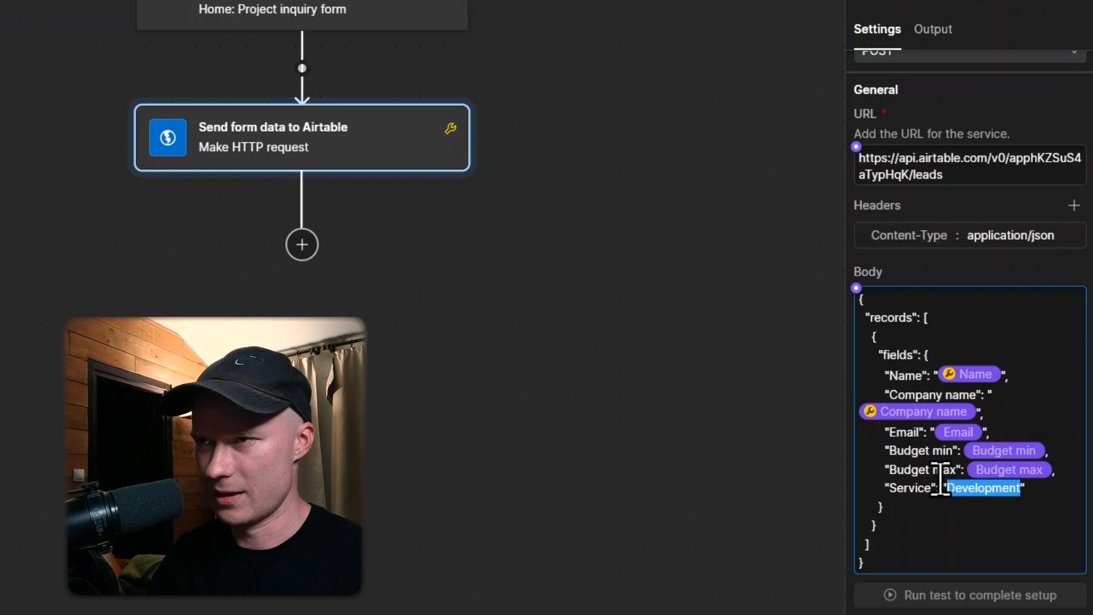
{"action": "key", "text": "BackSpace"}
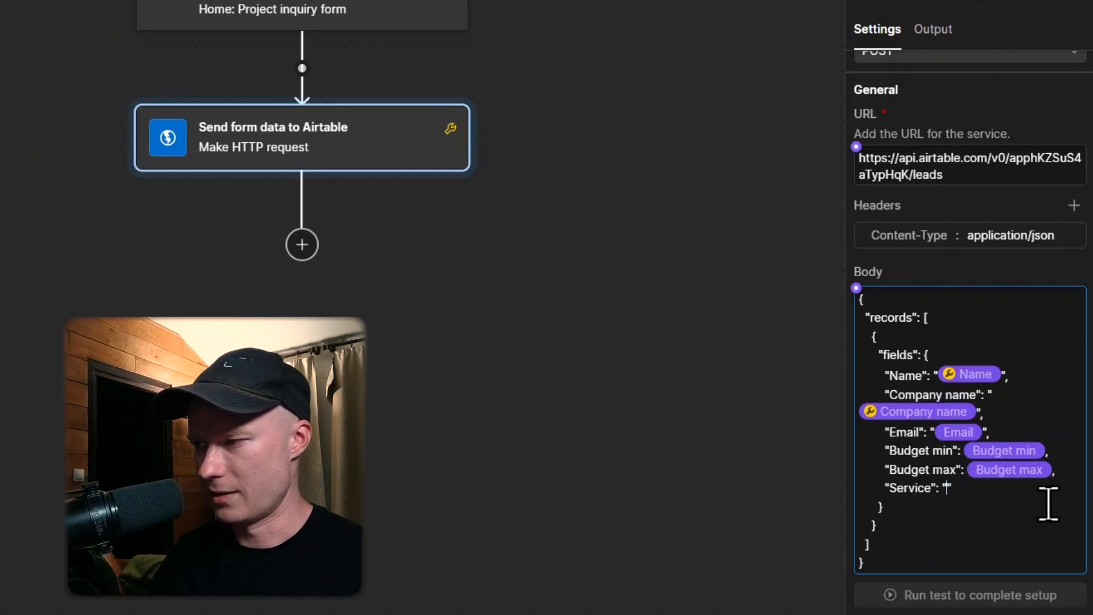
{"action": "left_click", "coordinate": [857, 288]}
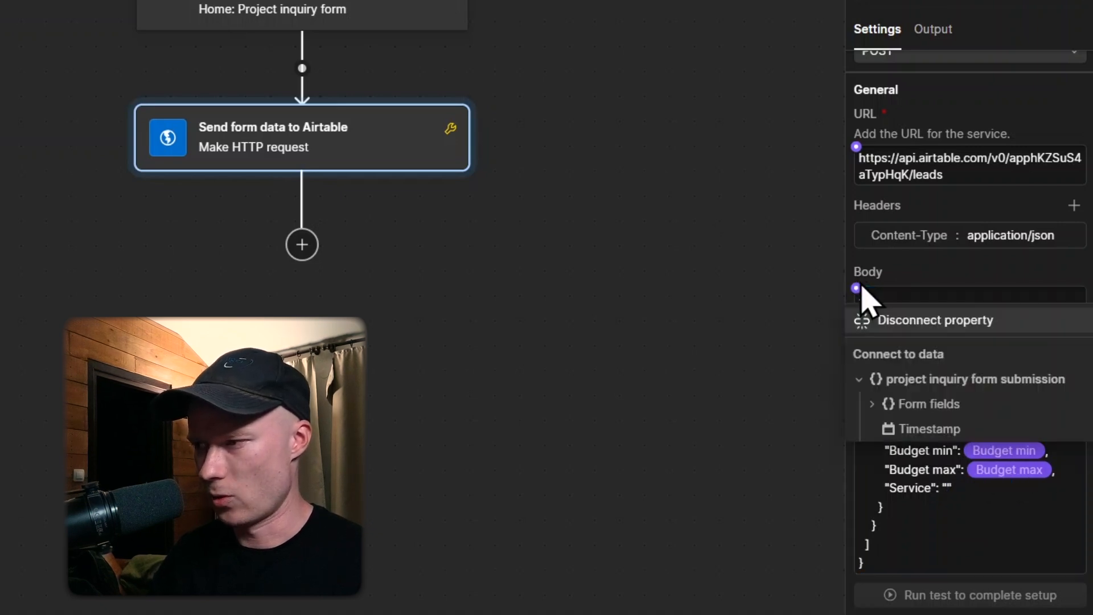
{"action": "left_click", "coordinate": [871, 403]}
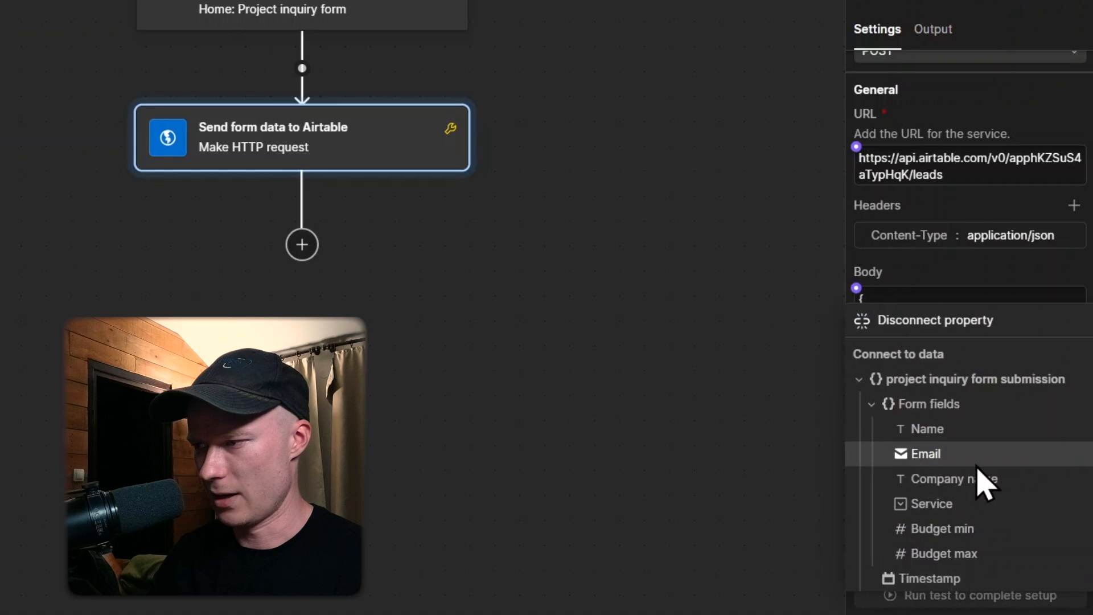
{"action": "left_click", "coordinate": [958, 505]}
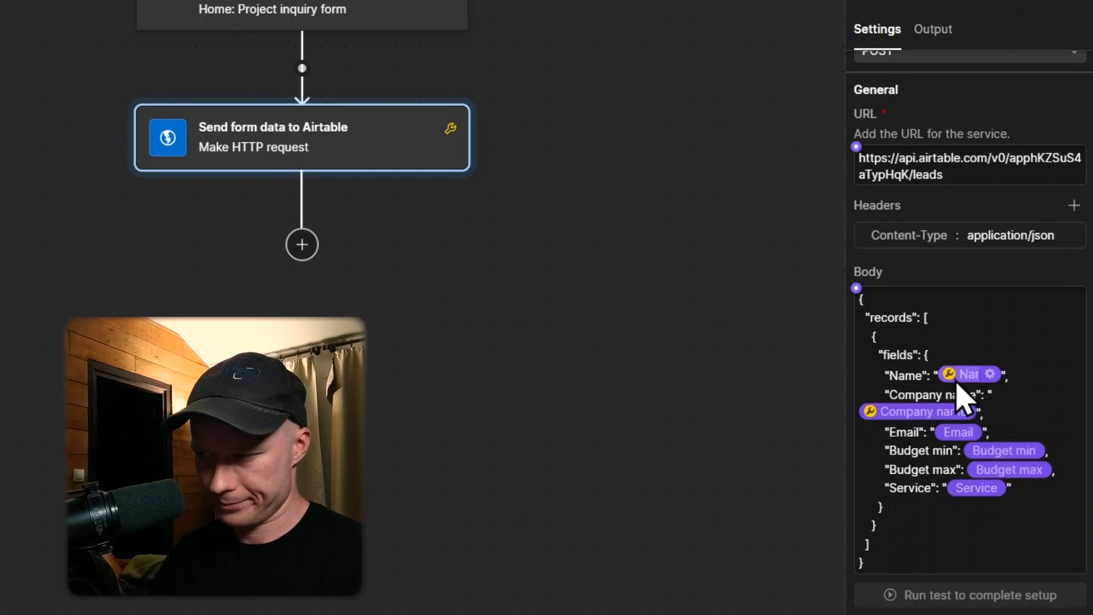
Step: Open the settings of the Name variable in the request body and set its fallback to empty text
{"action": "mouse_move", "coordinate": [956, 386]}
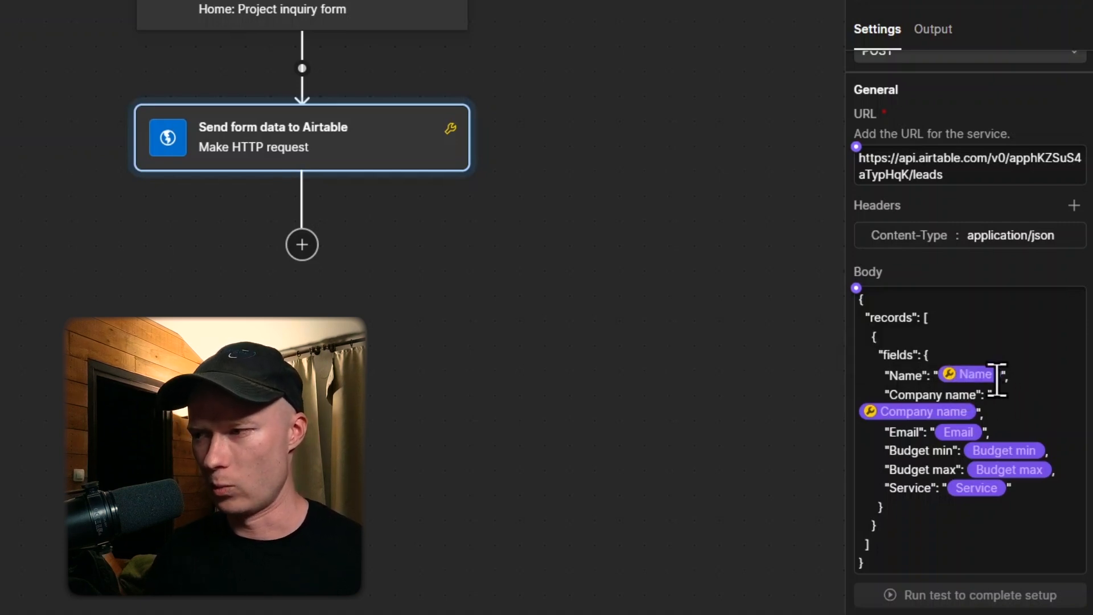
{"action": "mouse_move", "coordinate": [993, 376]}
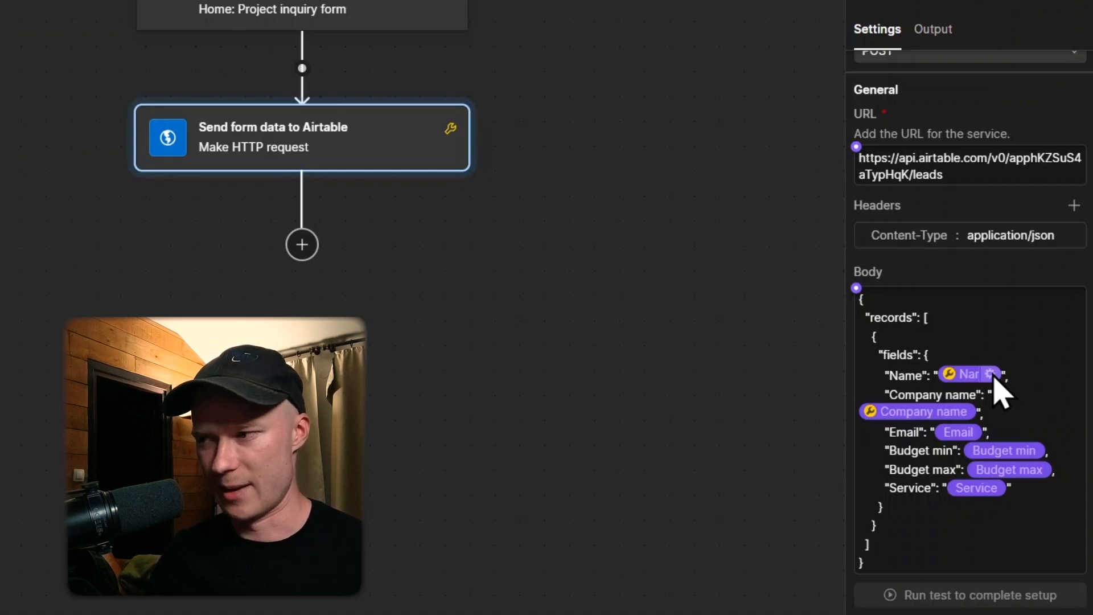
{"action": "left_click", "coordinate": [992, 377]}
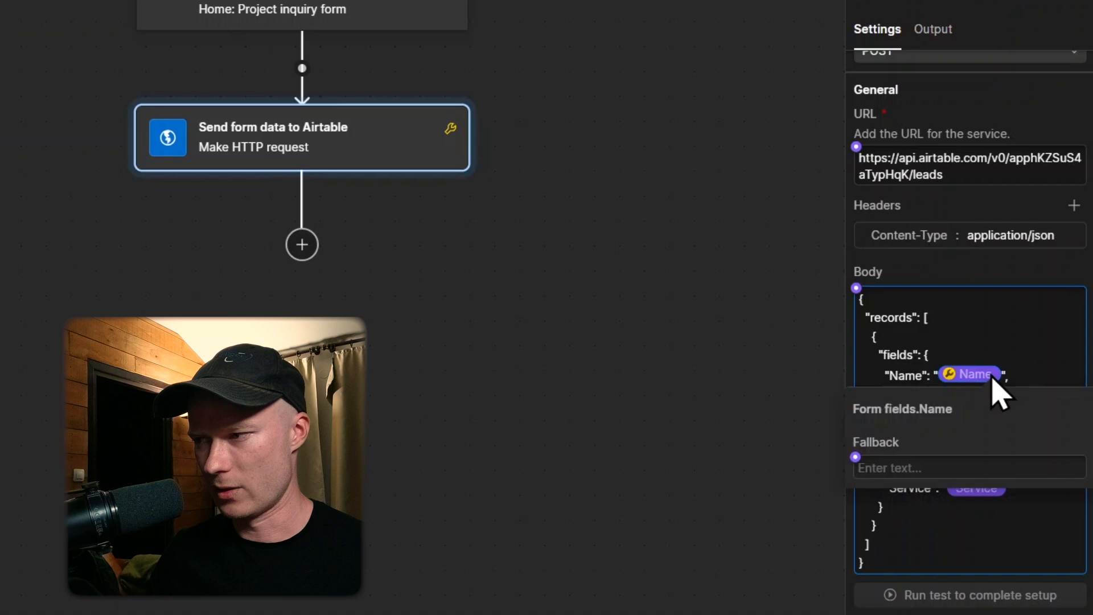
{"action": "left_click", "coordinate": [957, 463]}
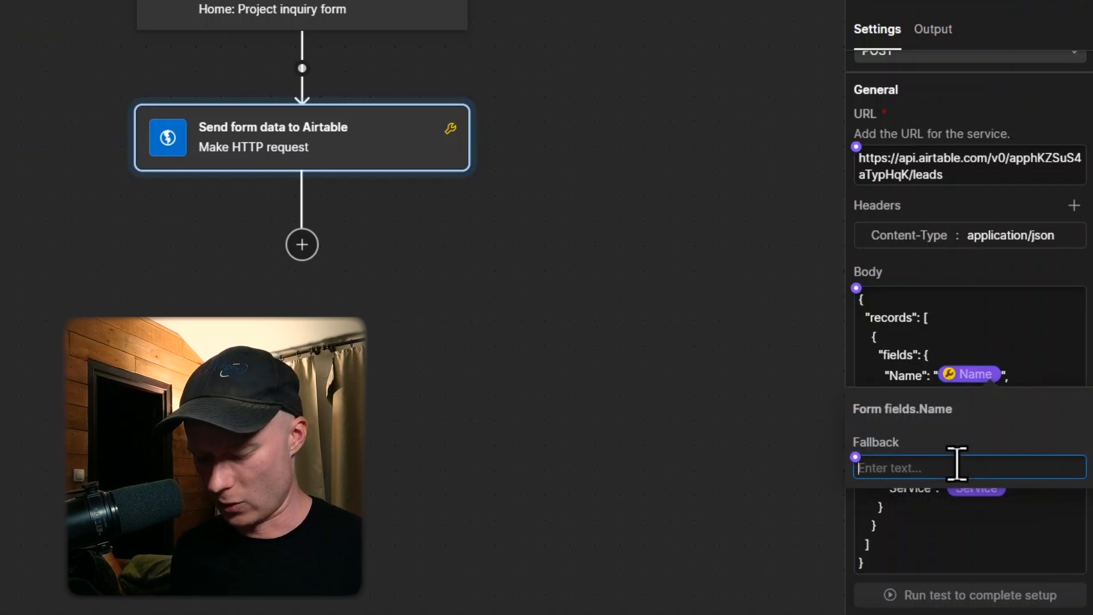
{"action": "key", "text": "BackSpace"}
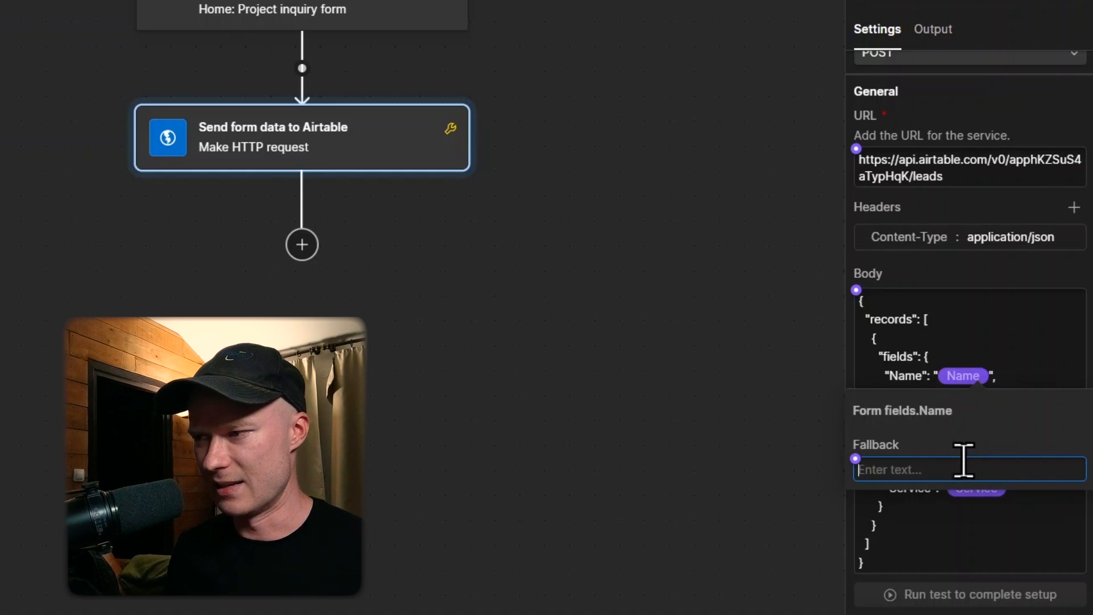
{"action": "left_click", "coordinate": [1000, 343]}
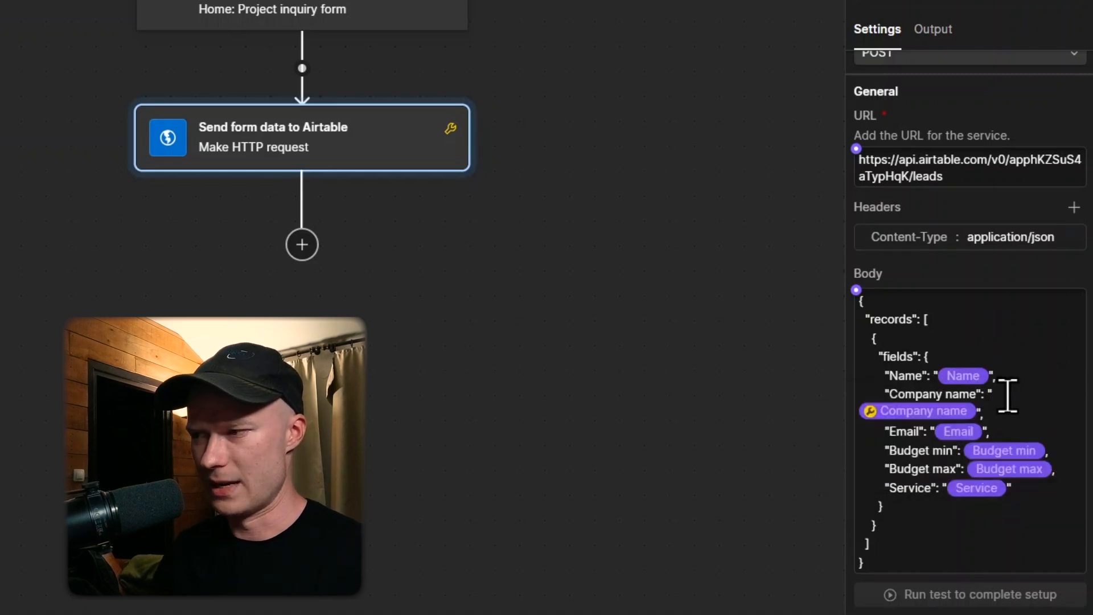
Step: Open the settings of the Company name variable in the request body and set its fallback to empty text
{"action": "left_click", "coordinate": [966, 412]}
{"action": "left_click", "coordinate": [925, 505]}
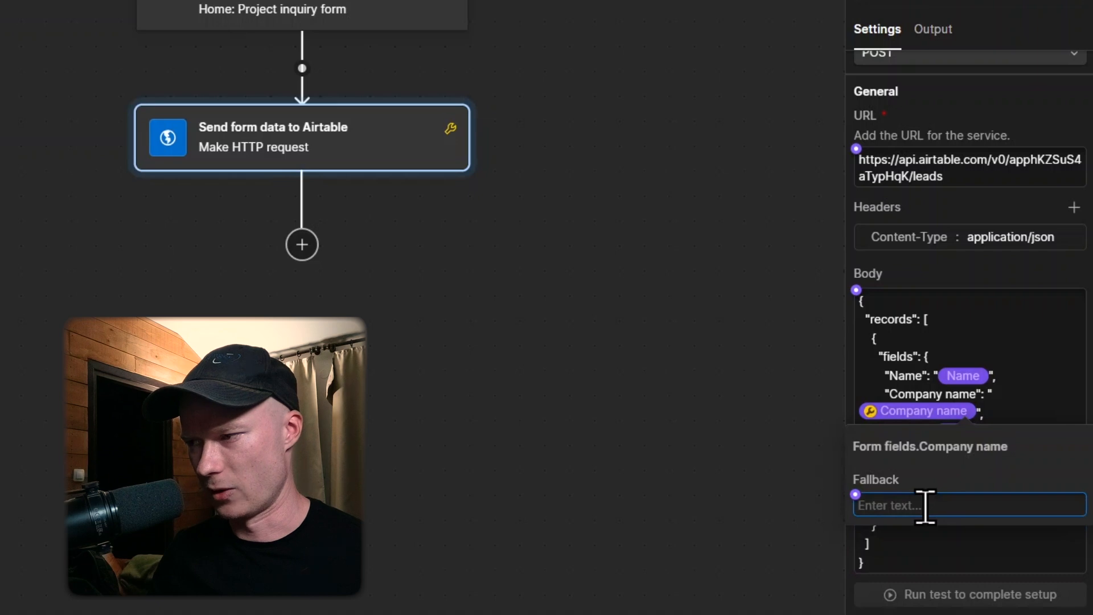
{"action": "key", "text": "BackSpace"}
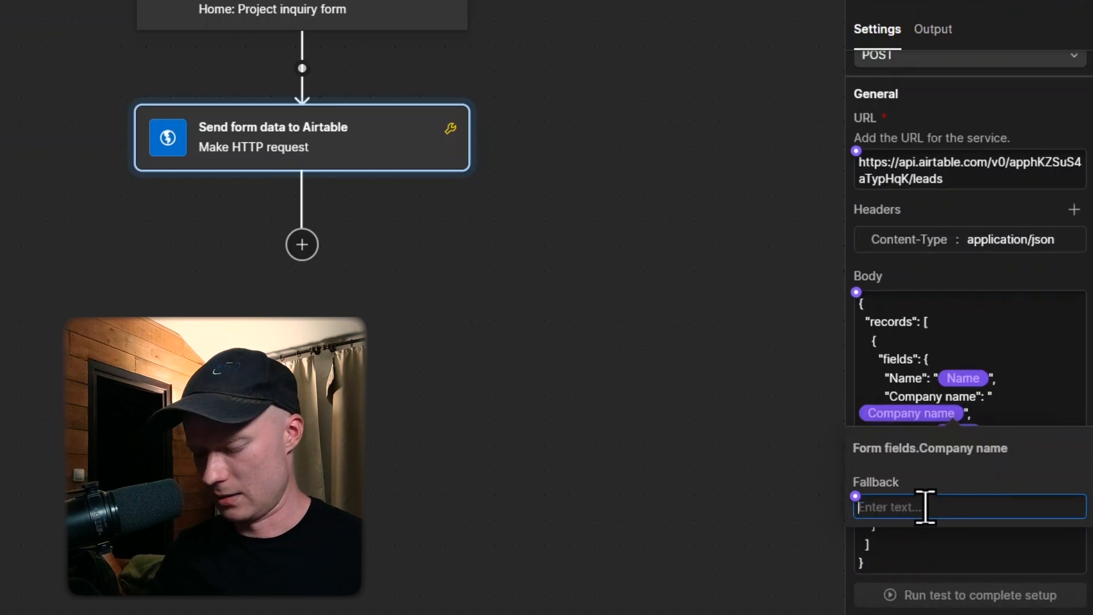
Step: Close the variable settings and start a new API token credential for the HTTP request named "Project leads Airtable credential", leaving the description empty
{"action": "left_click", "coordinate": [1023, 366]}
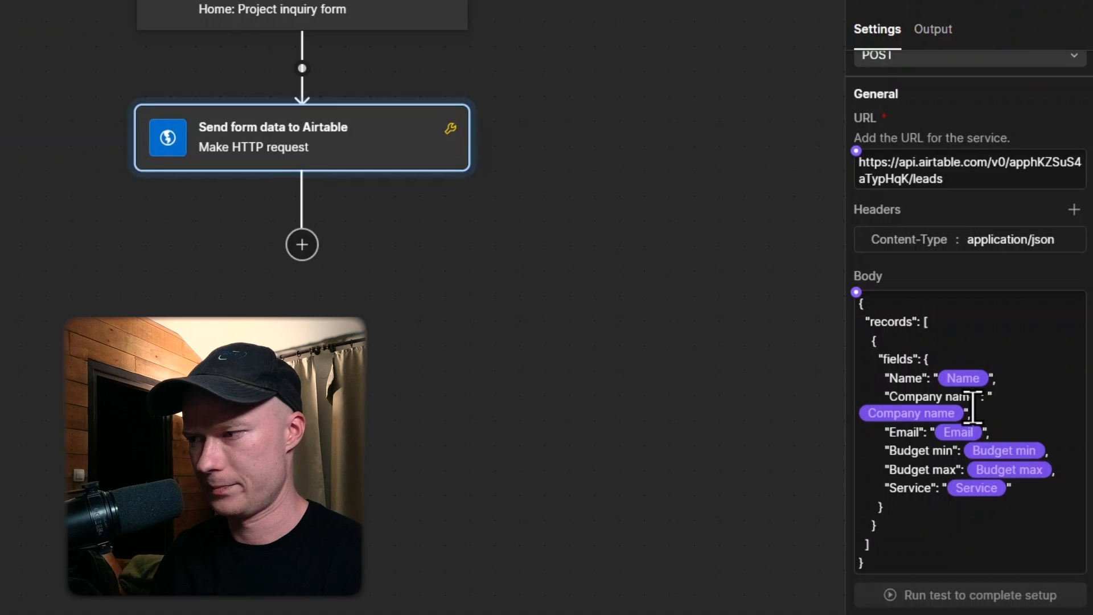
{"action": "scroll", "coordinate": [973, 407], "scroll_direction": "up", "scroll_amount": 5}
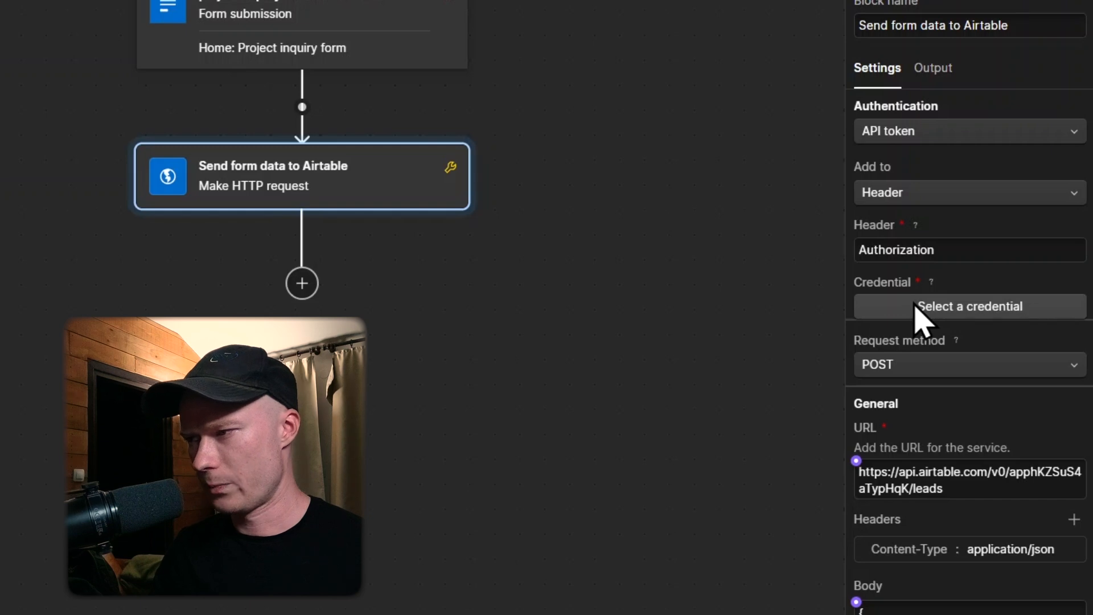
{"action": "left_click", "coordinate": [919, 310]}
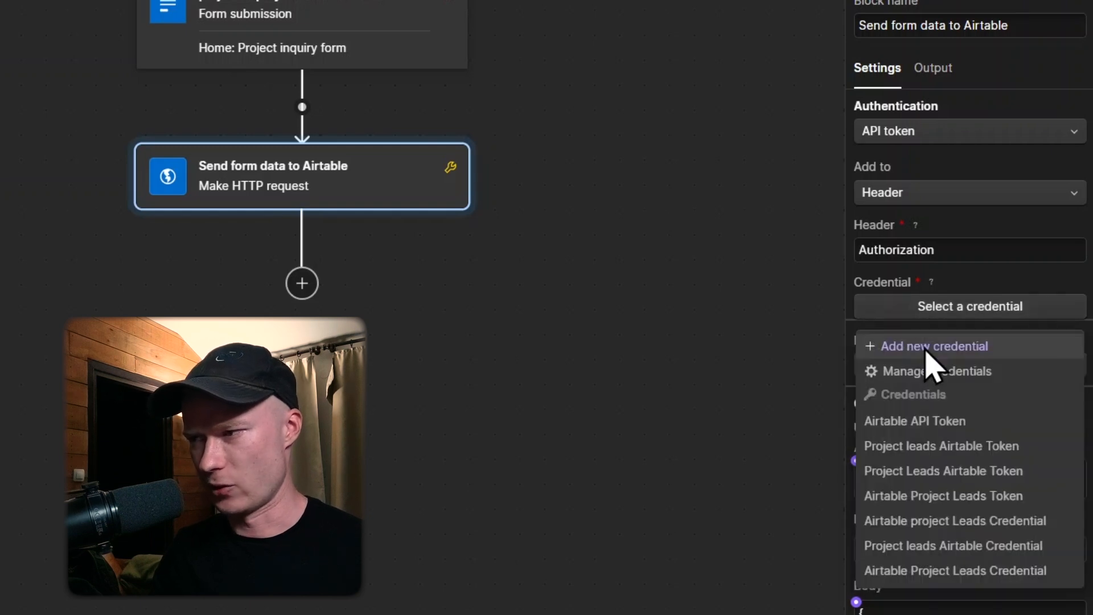
{"action": "left_click", "coordinate": [925, 347]}
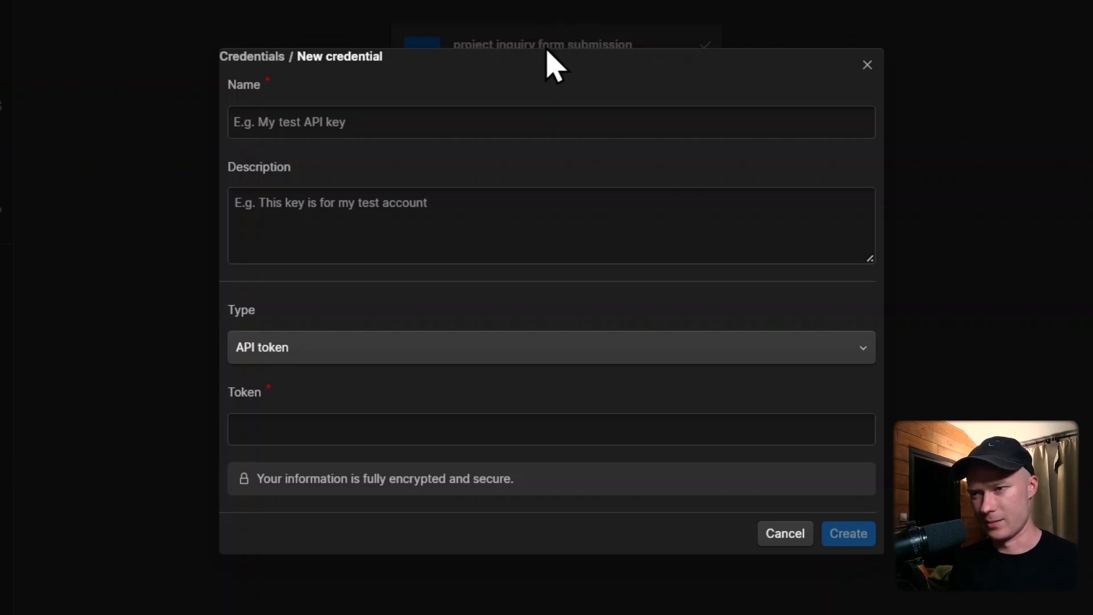
{"action": "left_click", "coordinate": [387, 114]}
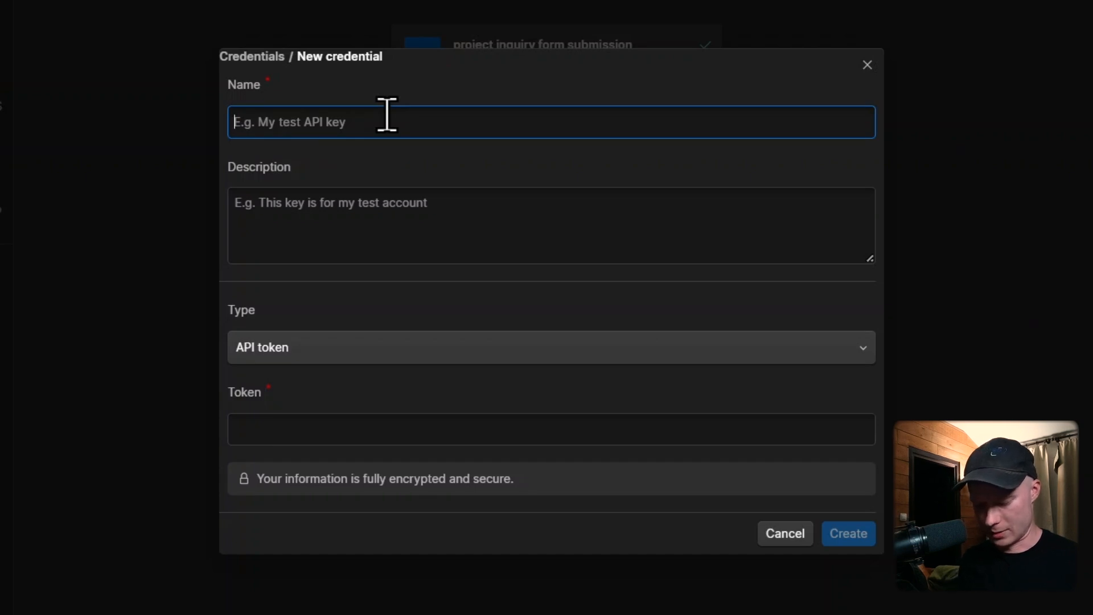
{"action": "type", "text": "Project leads"}
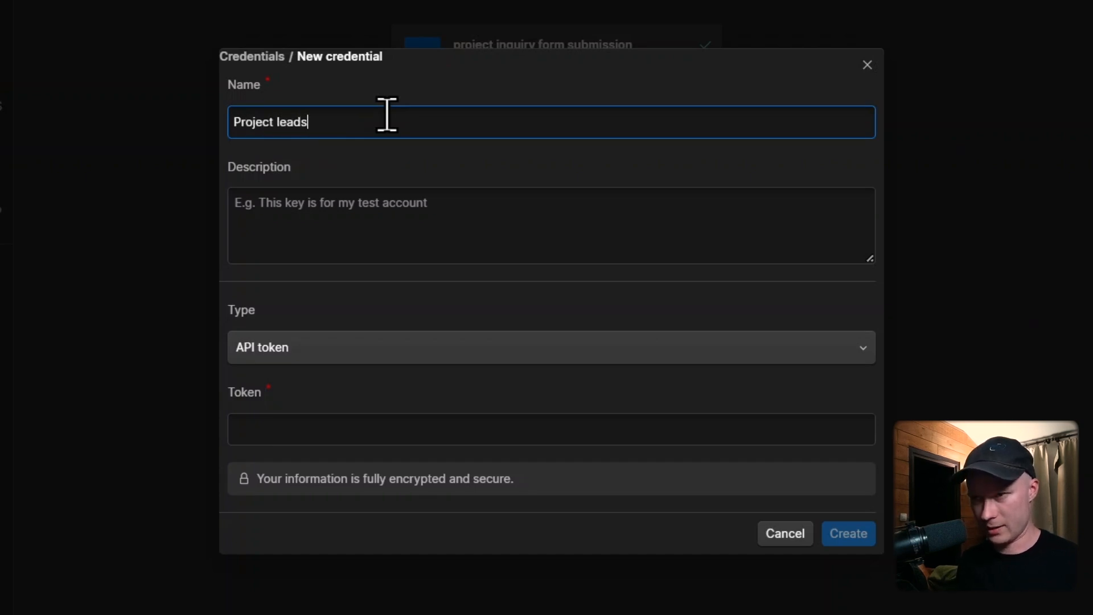
{"action": "type", "text": " Airtable credential"}
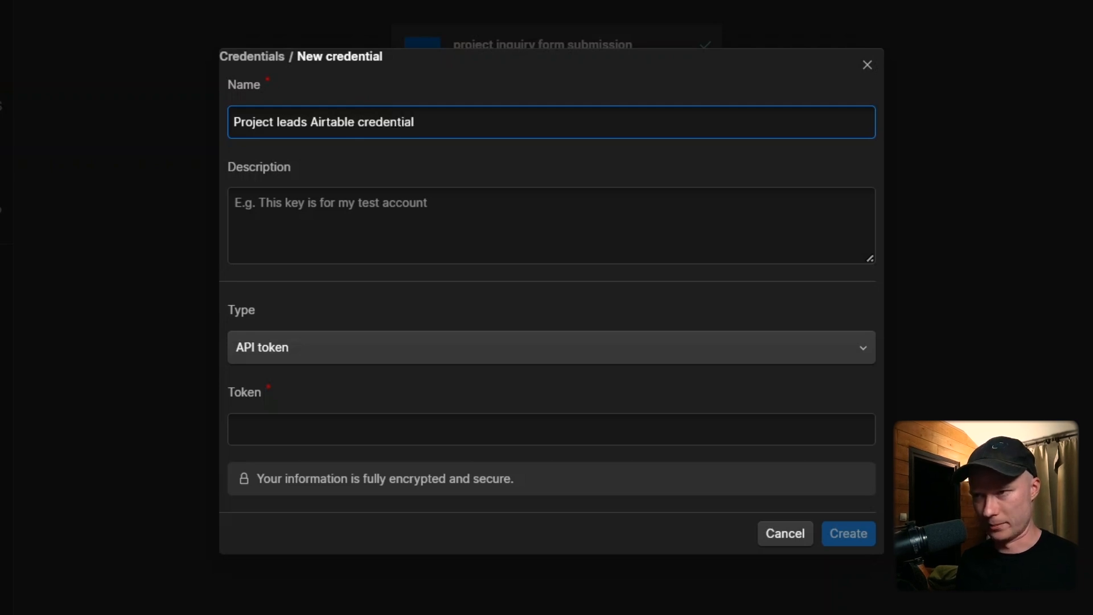
{"action": "left_click", "coordinate": [408, 208]}
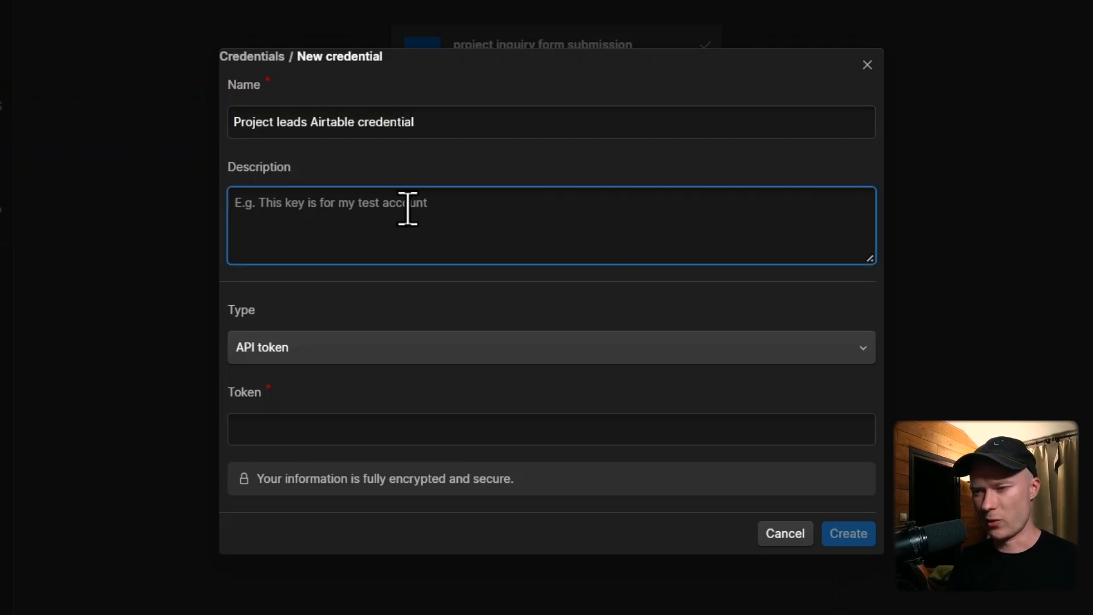
{"action": "left_click", "coordinate": [292, 345]}
{"action": "left_click", "coordinate": [294, 345]}
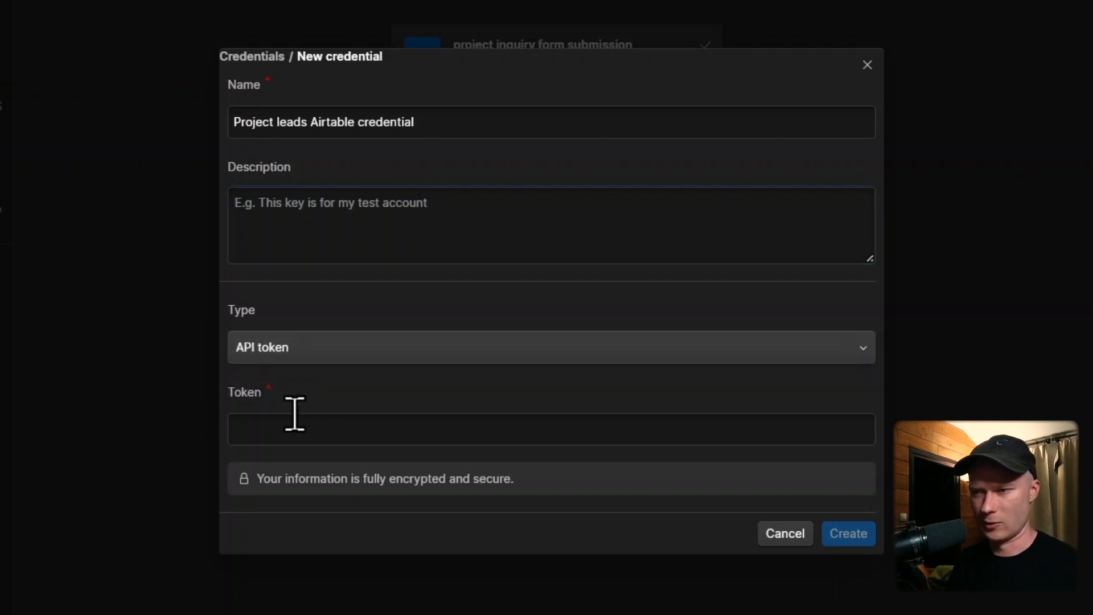
{"action": "left_click", "coordinate": [288, 423]}
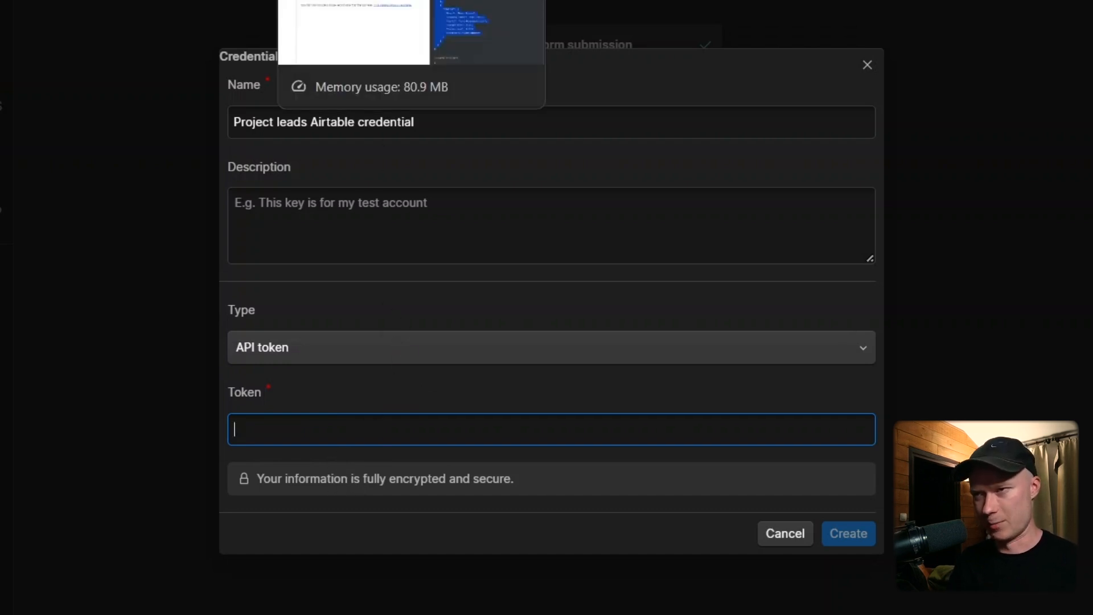
Step: Switch to the Airtable API documentation, open the Project Leads base from it and go to the account's Developer hub
{"action": "left_click", "coordinate": [449, 16]}
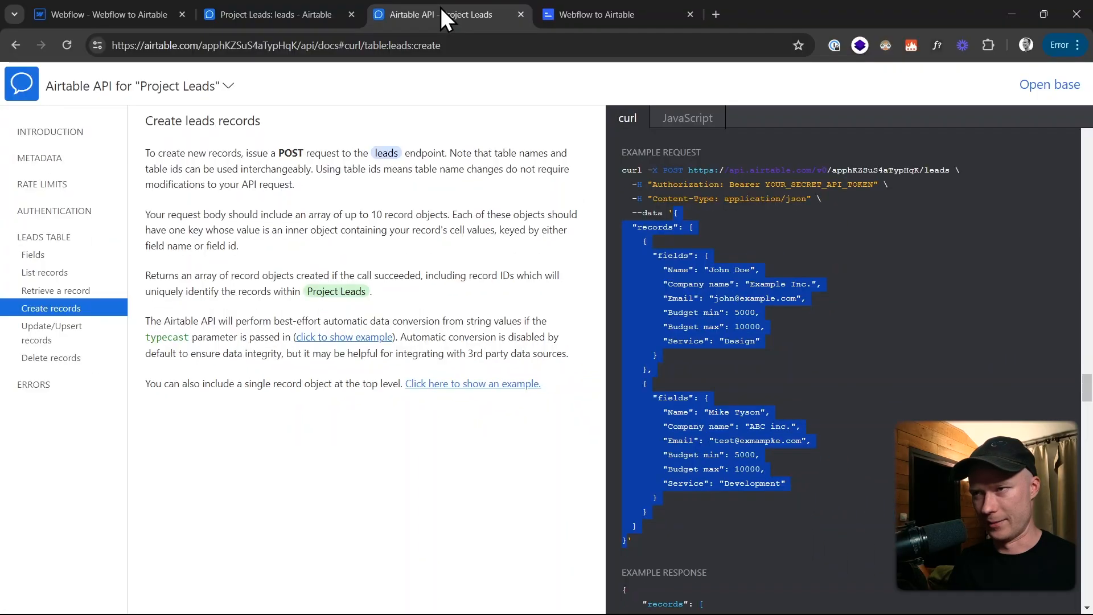
{"action": "left_click", "coordinate": [1054, 84]}
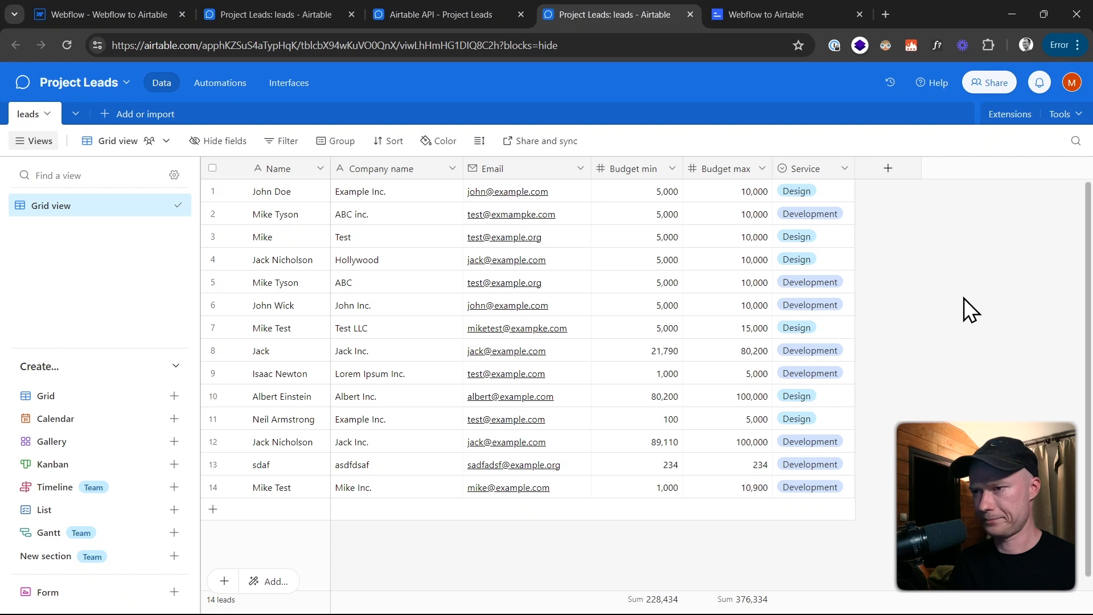
{"action": "left_click", "coordinate": [1072, 84]}
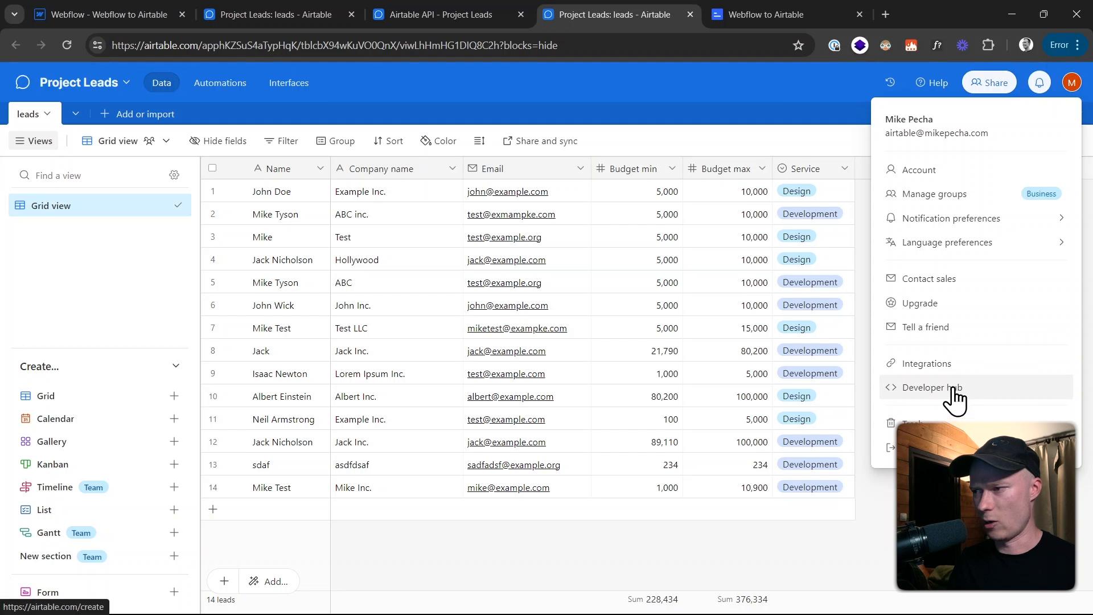
{"action": "left_click", "coordinate": [997, 390]}
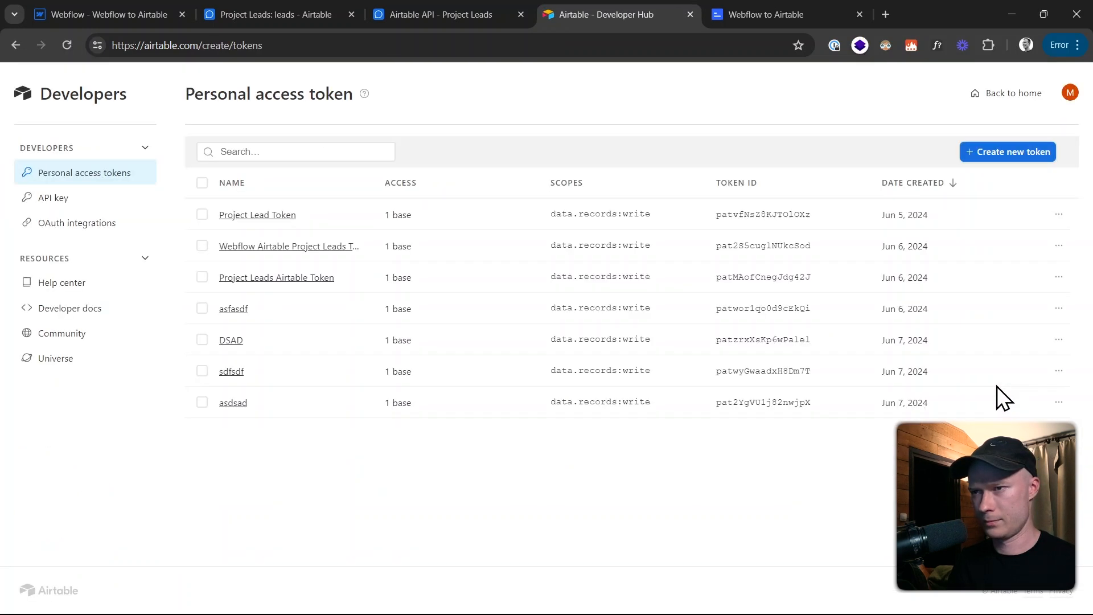
Step: Start a new personal access token and name it "Project leads token"
{"action": "left_click", "coordinate": [1012, 153]}
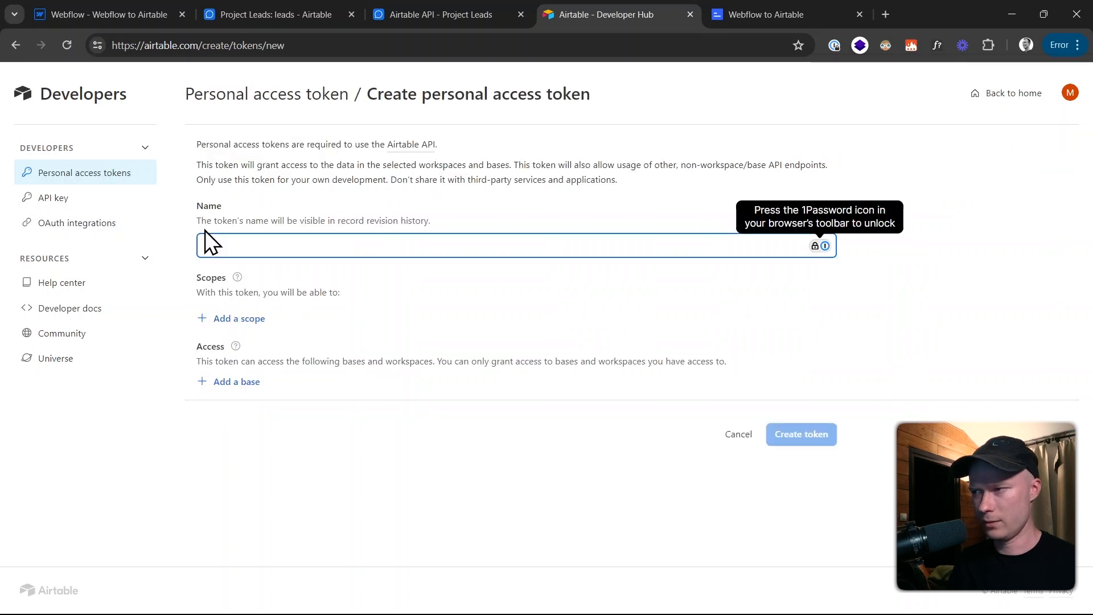
{"action": "type", "text": "Project leads tp"}
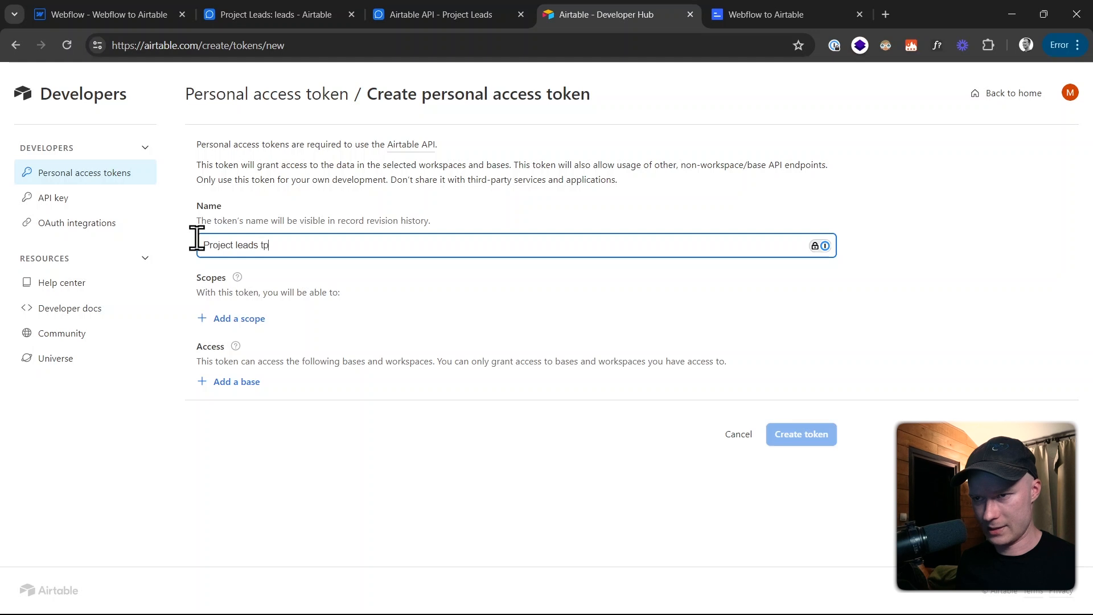
{"action": "type", "text": "ken"}
{"action": "key", "text": "ctrl+shift+Left"}
{"action": "type", "text": "token"}
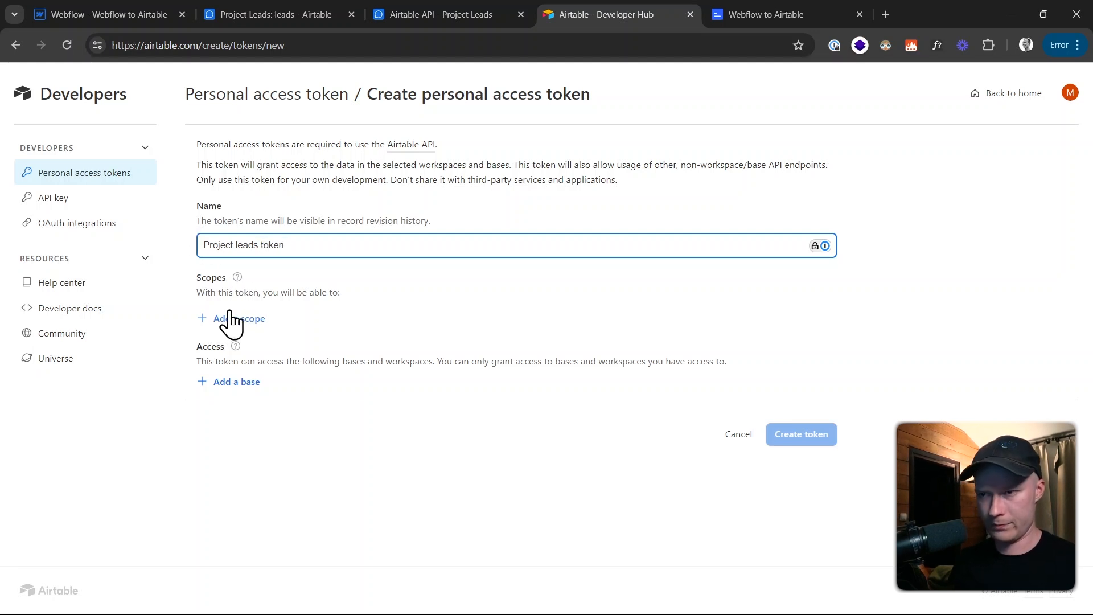
Step: Give the token the data.records:write scope and access to the Project Leads base only
{"action": "left_click", "coordinate": [206, 317]}
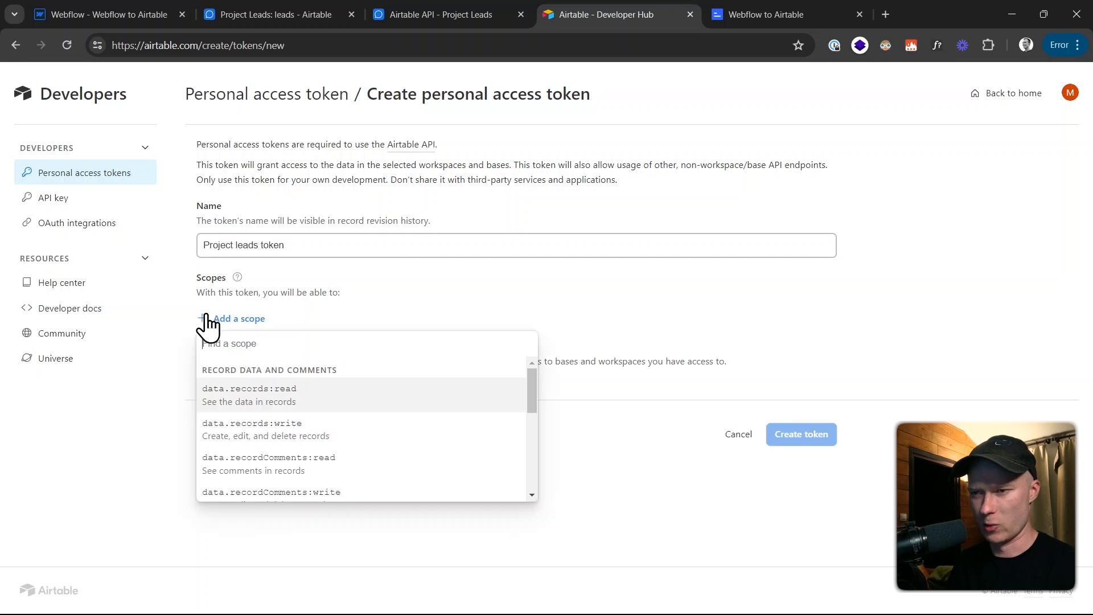
{"action": "left_click", "coordinate": [240, 431]}
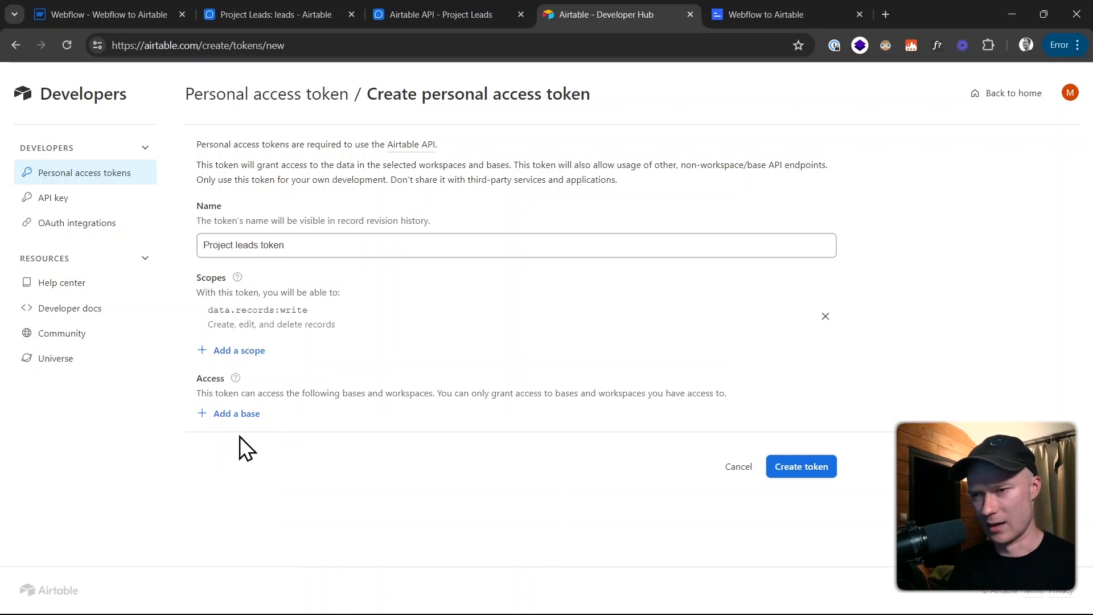
{"action": "left_click", "coordinate": [218, 414]}
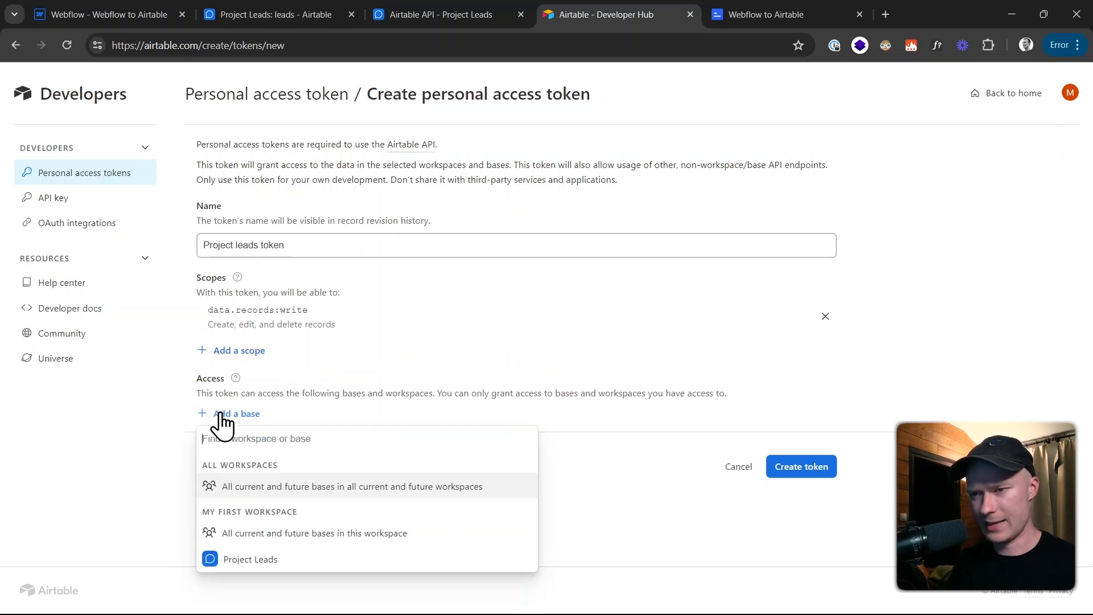
{"action": "left_click", "coordinate": [288, 559]}
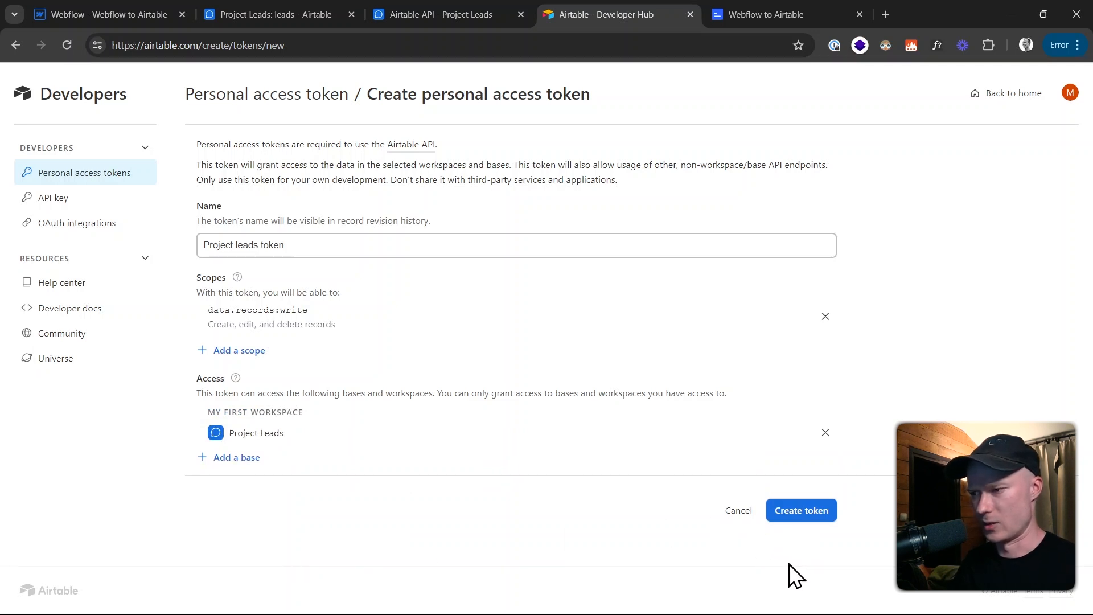
Step: Create the personal access token, copy its value and close the confirmation
{"action": "left_click", "coordinate": [824, 511]}
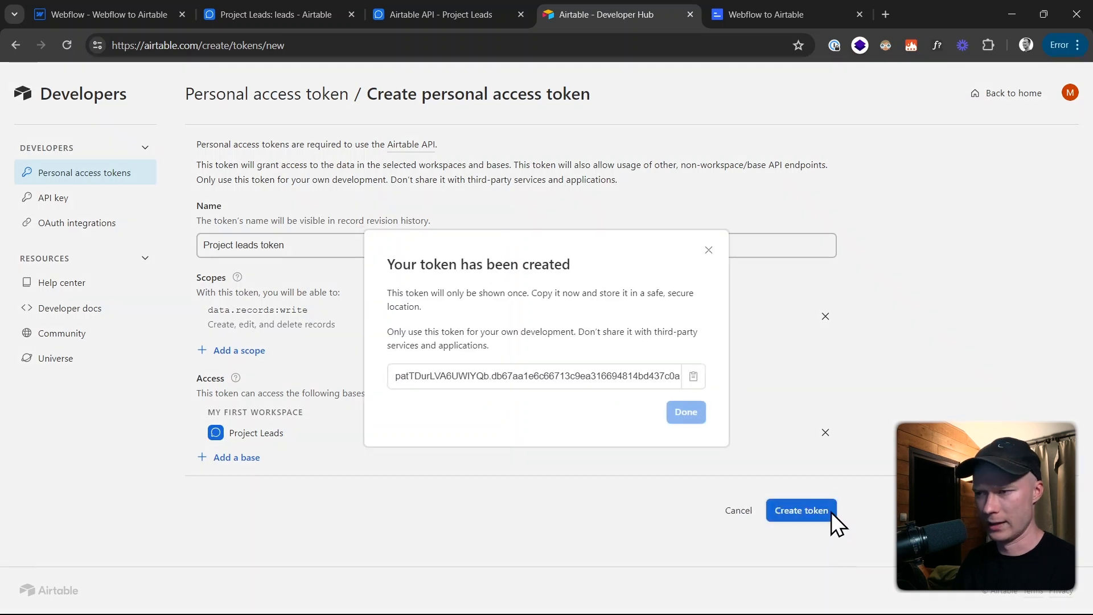
{"action": "left_click", "coordinate": [694, 377]}
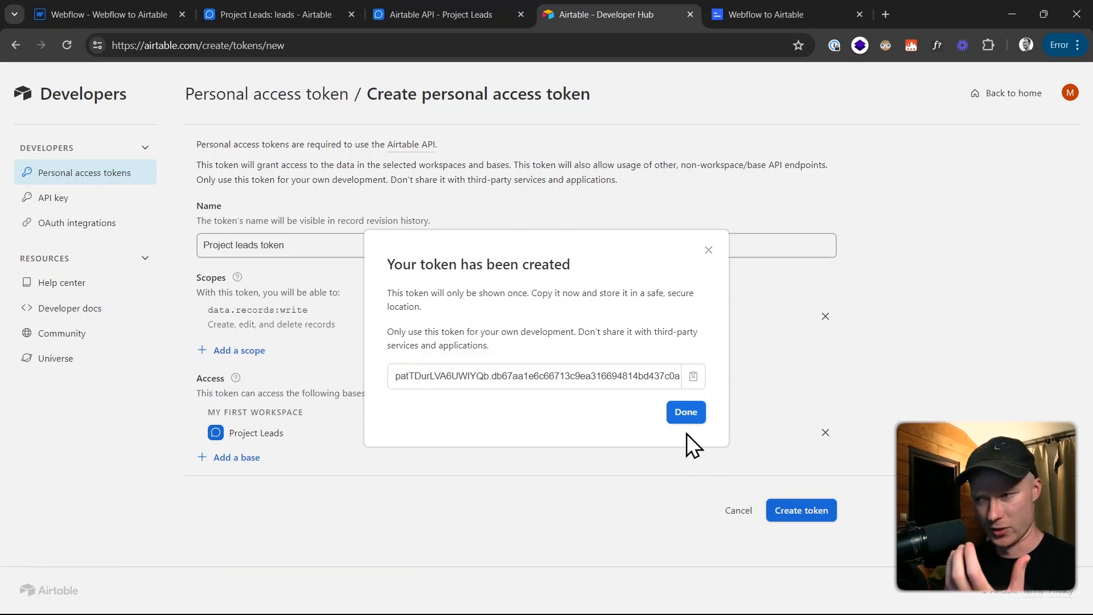
{"action": "left_click", "coordinate": [685, 414]}
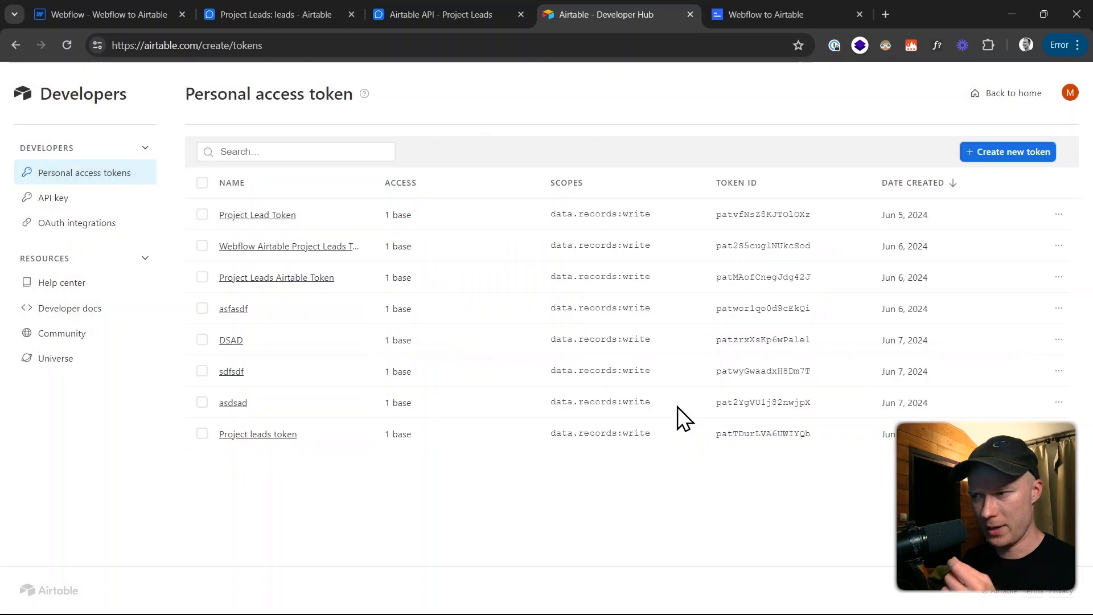
Step: Switch back to Webflow, paste the copied Airtable token into the credential's Token field with "Bearer " before it, and create the credential
{"action": "left_click", "coordinate": [95, 2]}
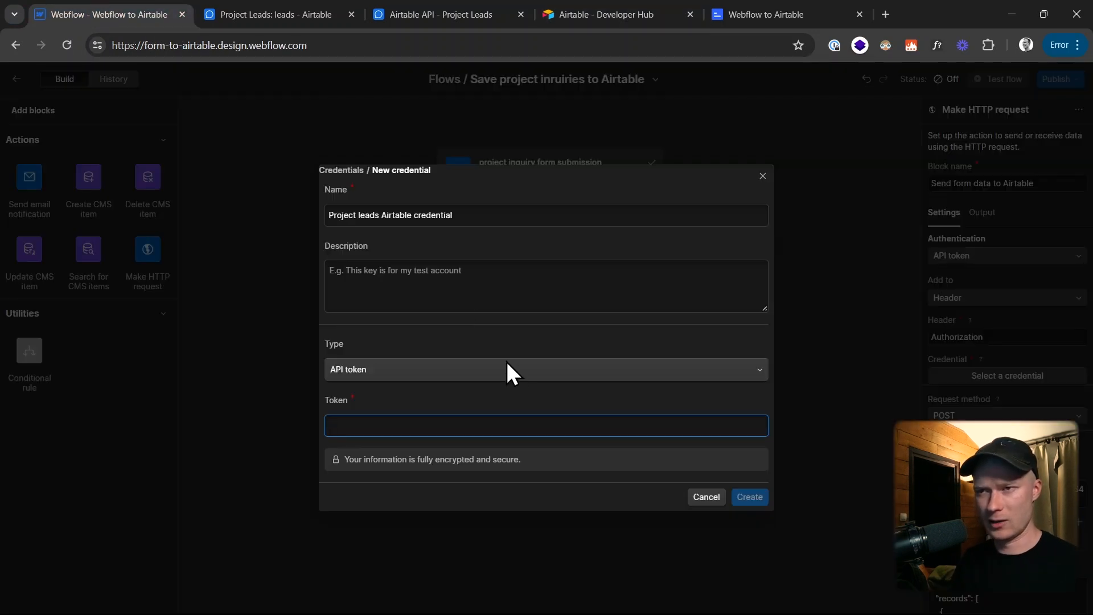
{"action": "key", "text": "ctrl+v"}
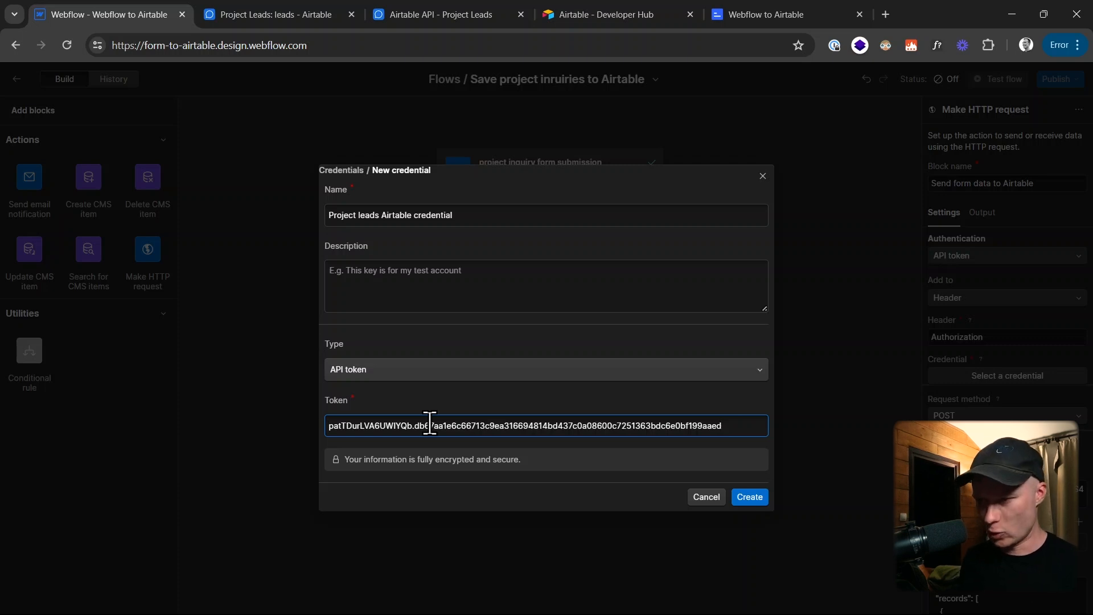
{"action": "key", "text": "Home"}
{"action": "type", "text": "Bearer"}
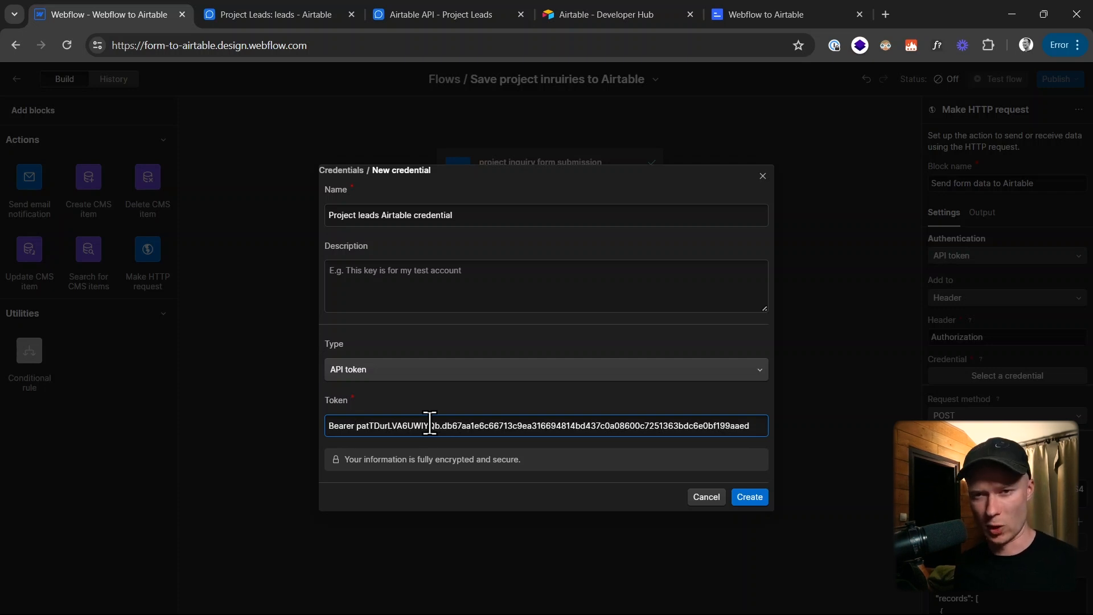
{"action": "left_click", "coordinate": [749, 491]}
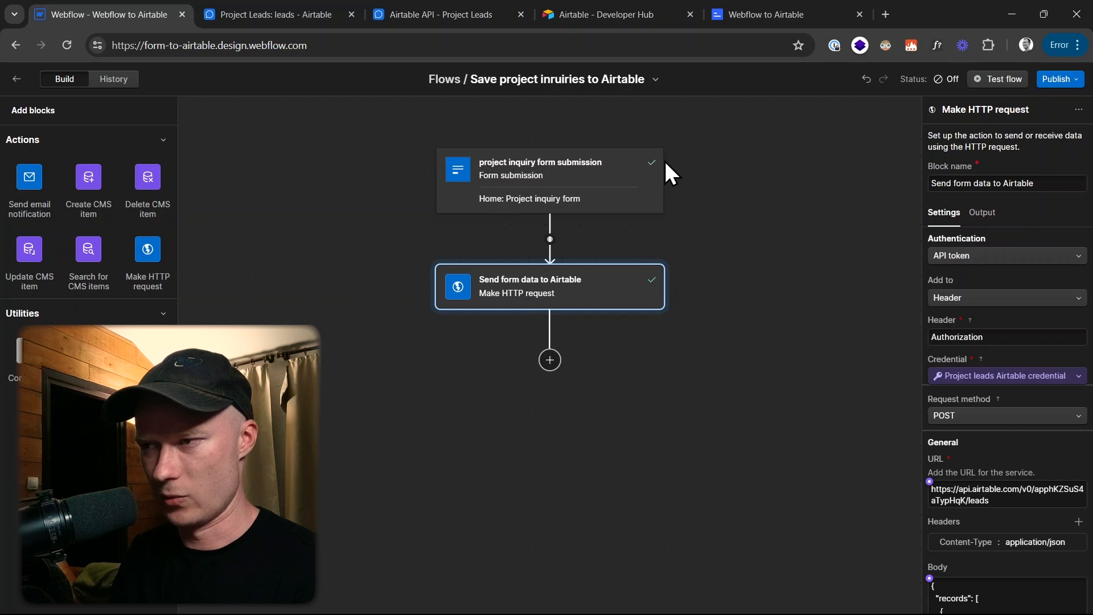
Step: Open the test of the Send form data to Airtable request and set the sample Service to Design
{"action": "scroll", "coordinate": [971, 347], "scroll_direction": "down", "scroll_amount": 3}
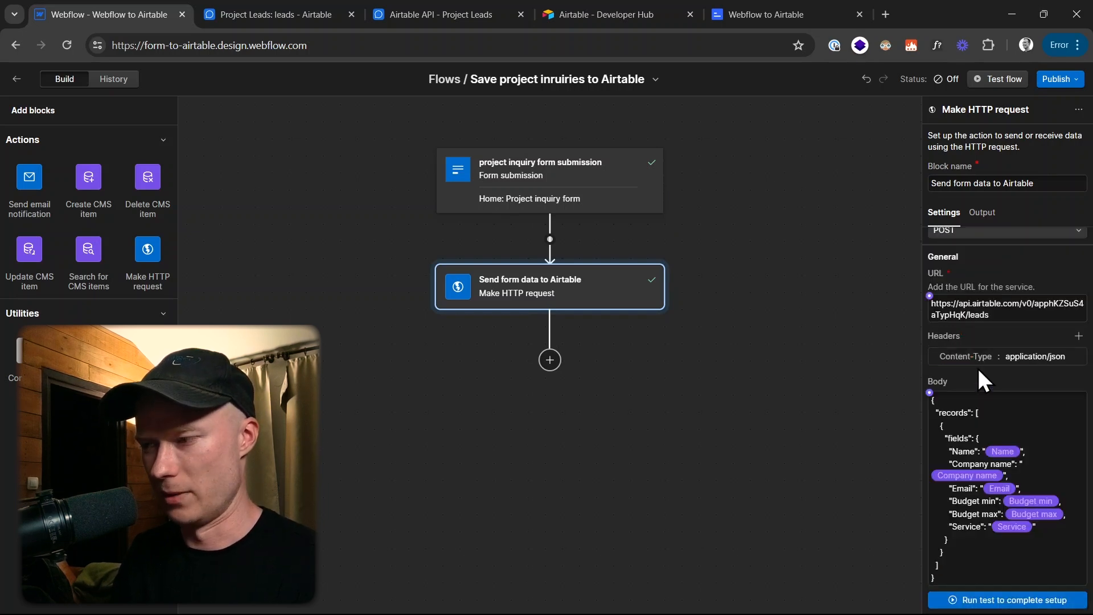
{"action": "left_click", "coordinate": [992, 602]}
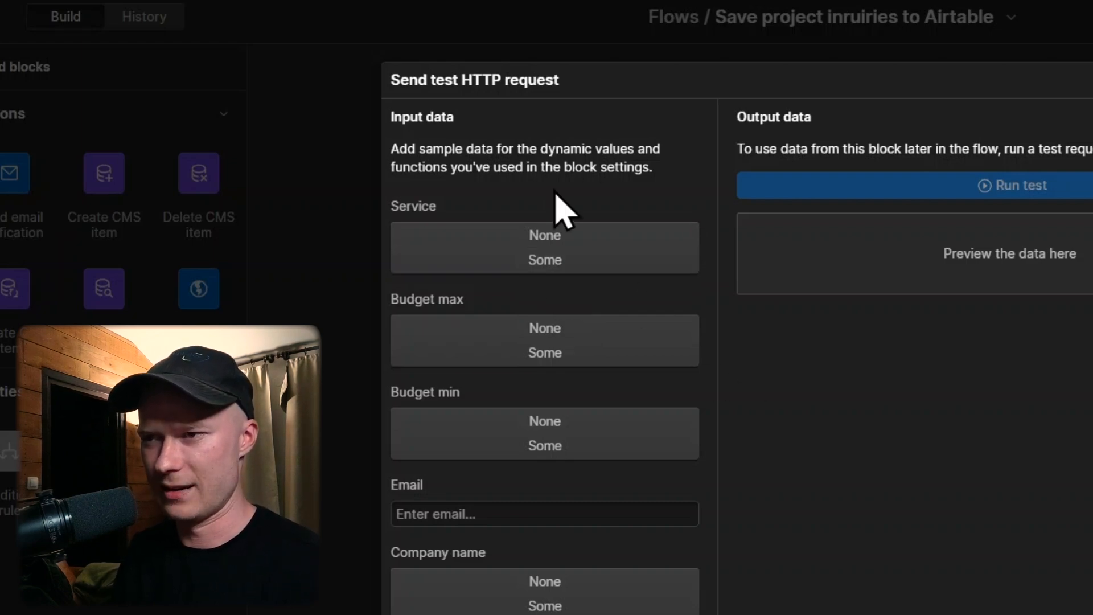
{"action": "left_click", "coordinate": [544, 260]}
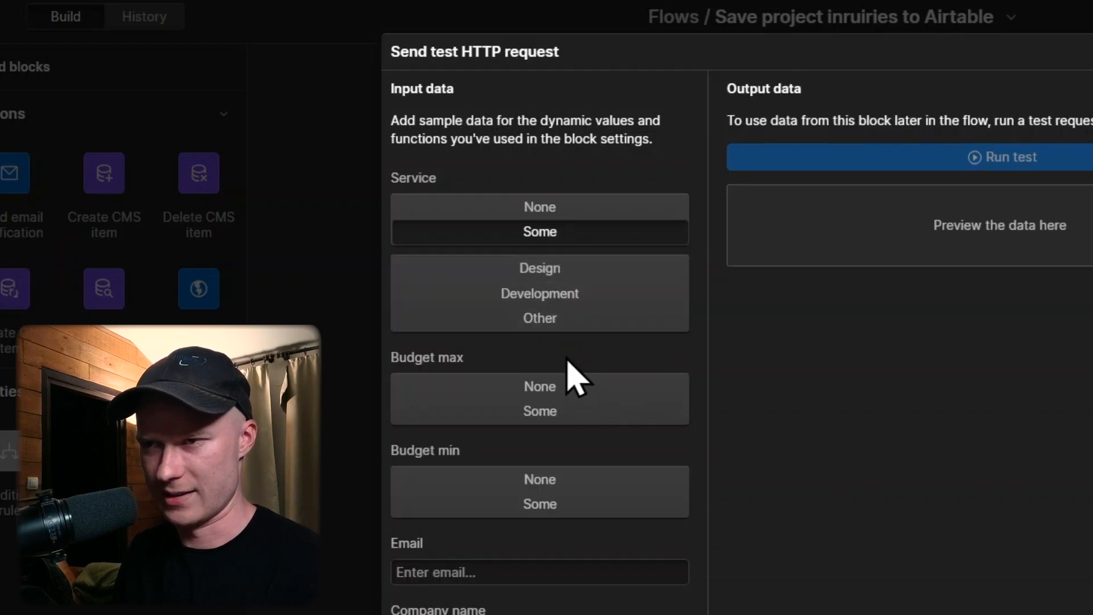
{"action": "left_click", "coordinate": [554, 274]}
Step: Provide sample budget values for the test request: 5000 for Budget max and 1000 for Budget min
{"action": "left_click", "coordinate": [557, 336]}
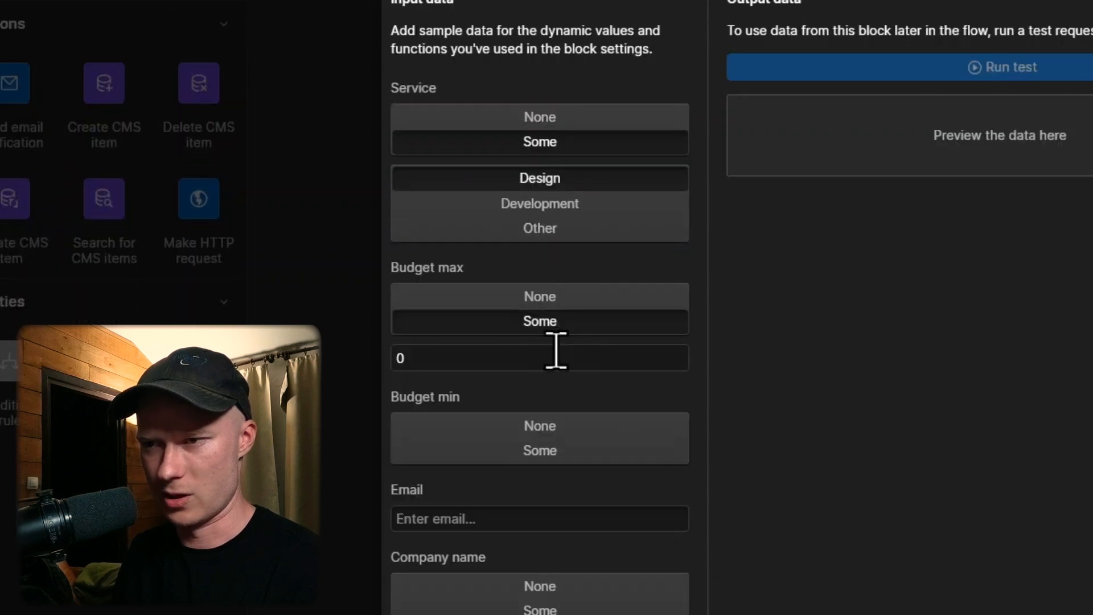
{"action": "double_click", "coordinate": [556, 350]}
{"action": "type", "text": "5000"}
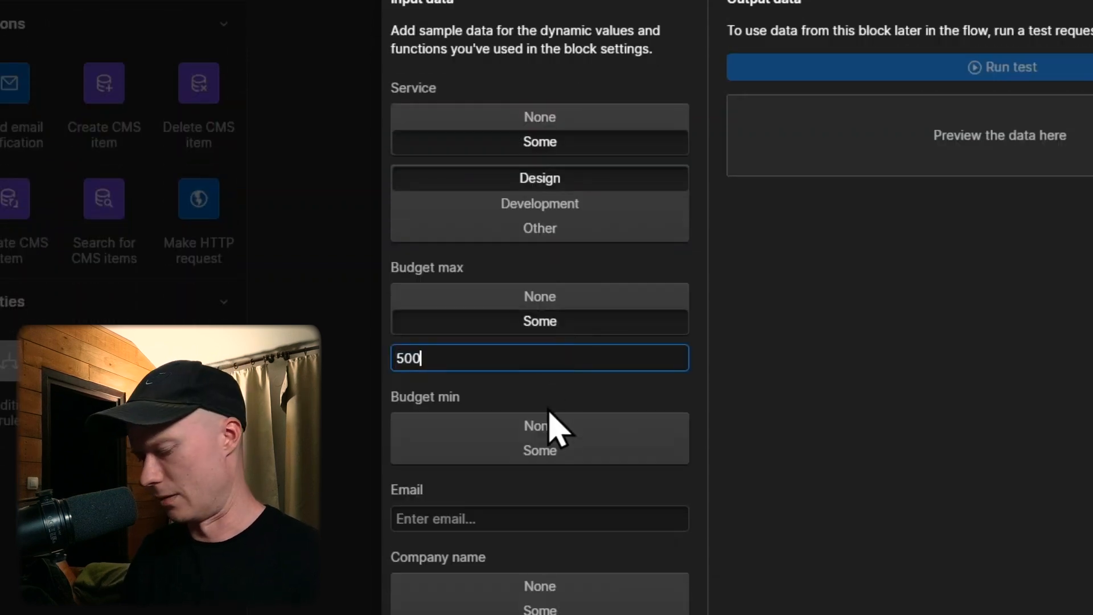
{"action": "left_click", "coordinate": [548, 322]}
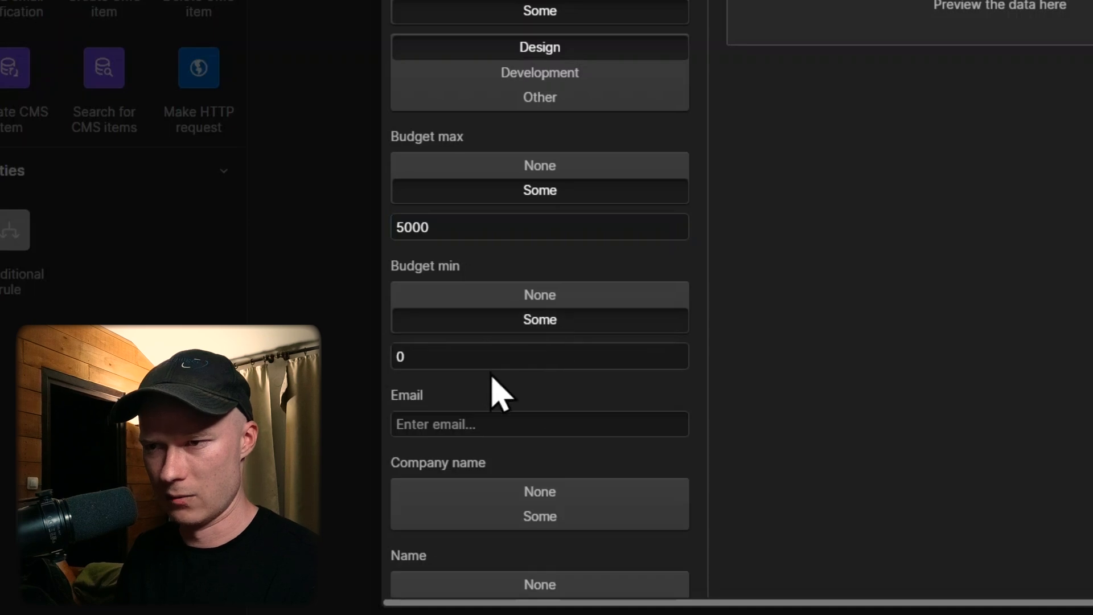
{"action": "double_click", "coordinate": [488, 356]}
{"action": "type", "text": "1000"}
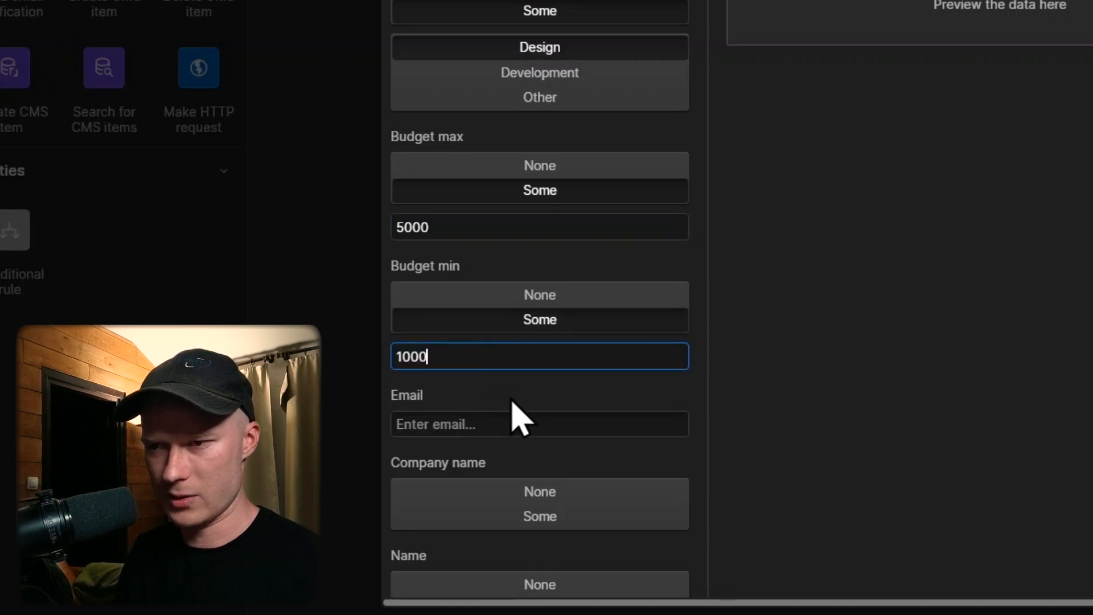
Step: Fill in the Email sample value for the test request with an example e-mail address
{"action": "scroll", "coordinate": [501, 391], "scroll_direction": "down", "scroll_amount": 2}
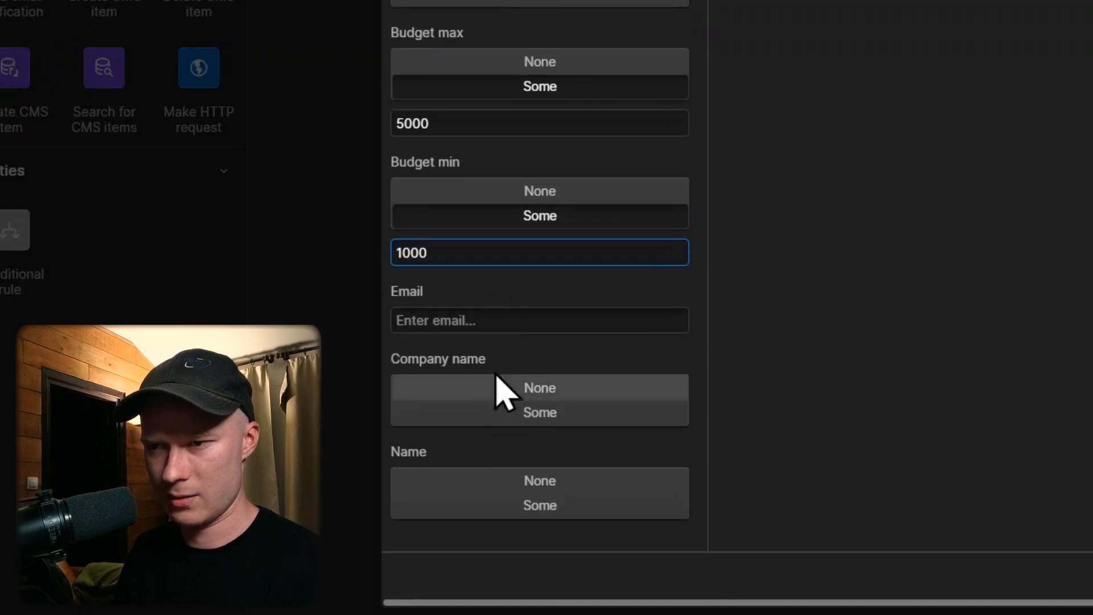
{"action": "left_click", "coordinate": [493, 321]}
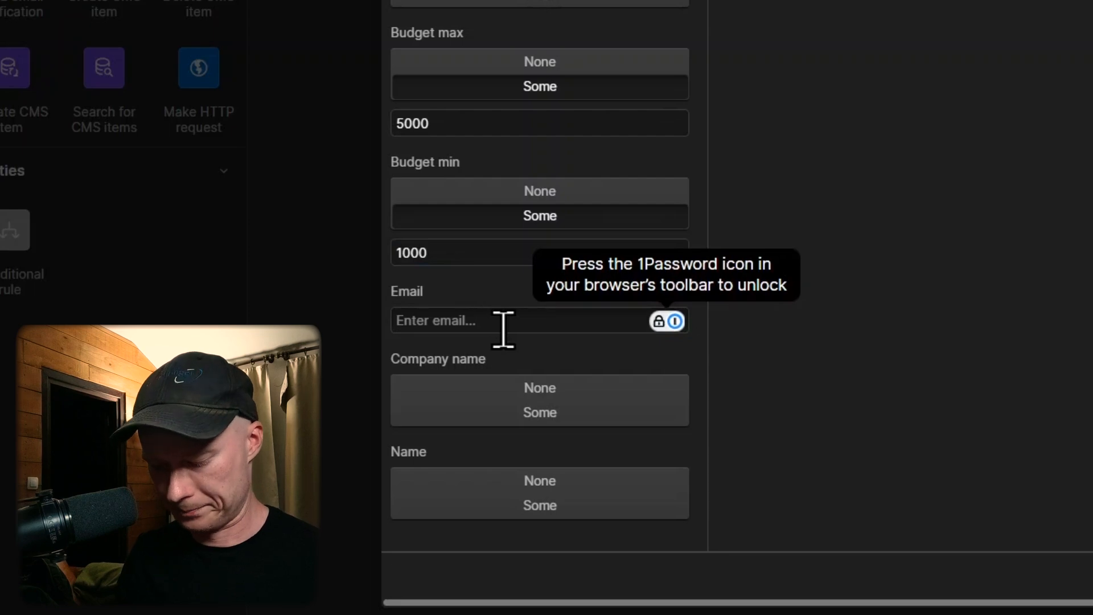
{"action": "type", "text": "isaac@"}
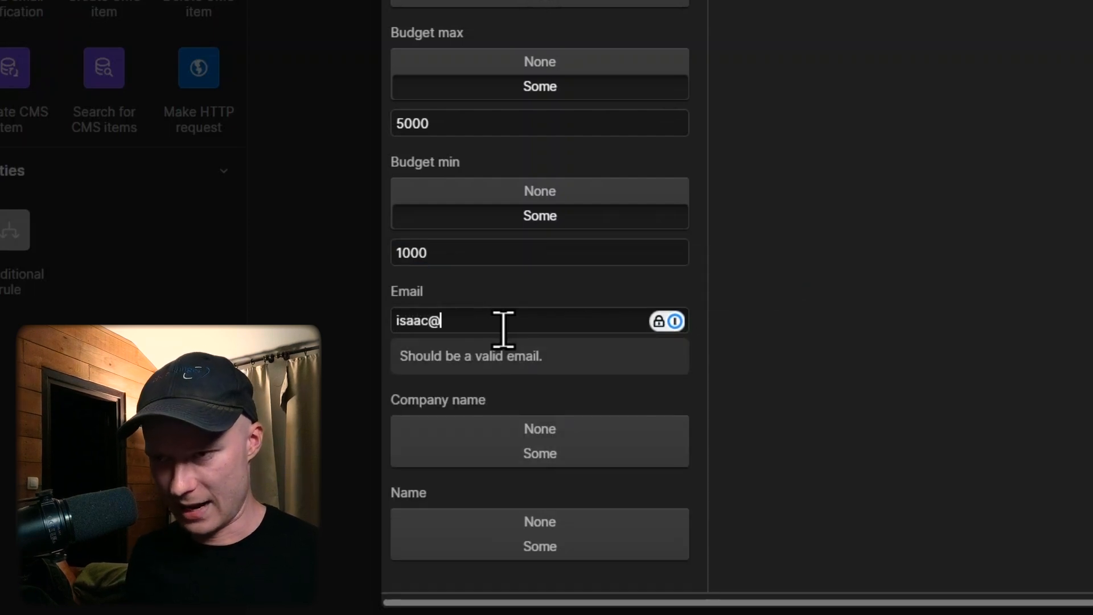
{"action": "type", "text": "example.com"}
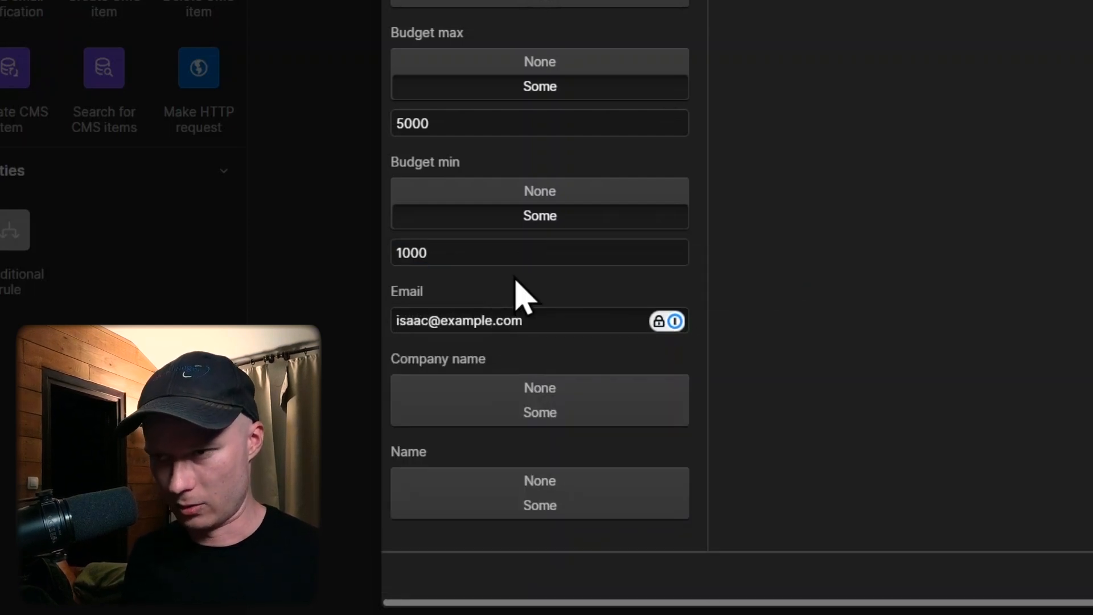
Step: Provide a sample company name, Isaac Inc., and the sample contact's full name for the test request
{"action": "left_click", "coordinate": [541, 412]}
{"action": "type", "text": "I"}
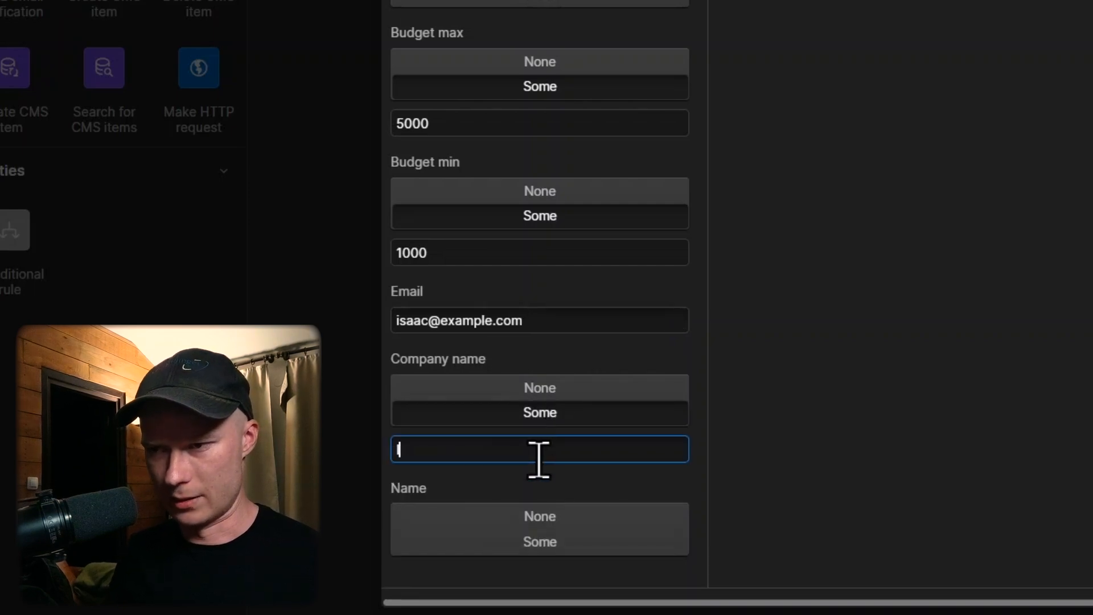
{"action": "type", "text": "saac Inc."}
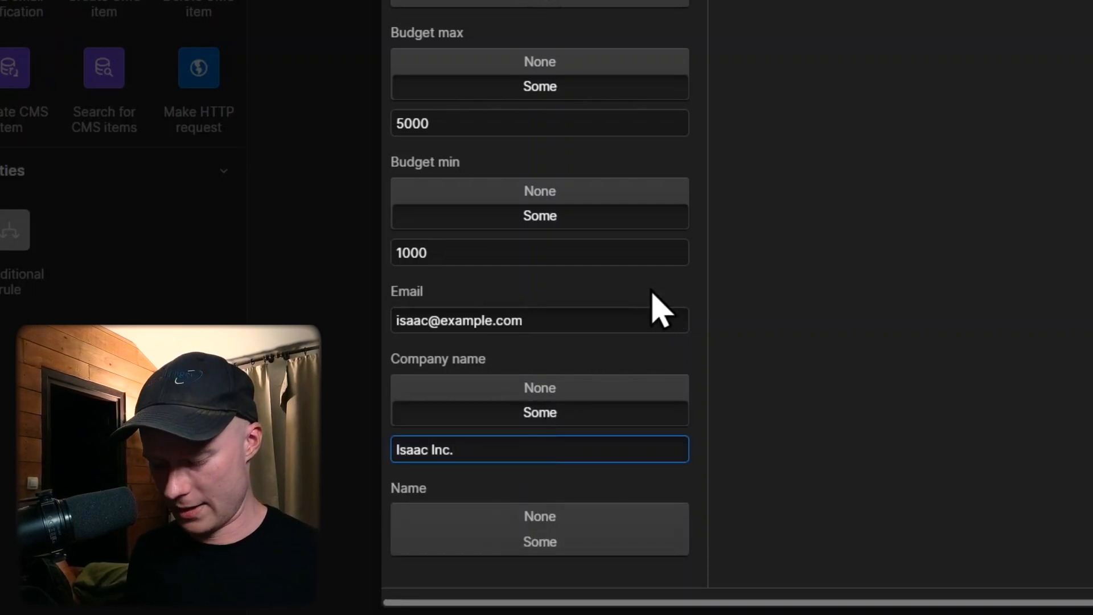
{"action": "scroll", "coordinate": [561, 480], "scroll_direction": "down", "scroll_amount": 1}
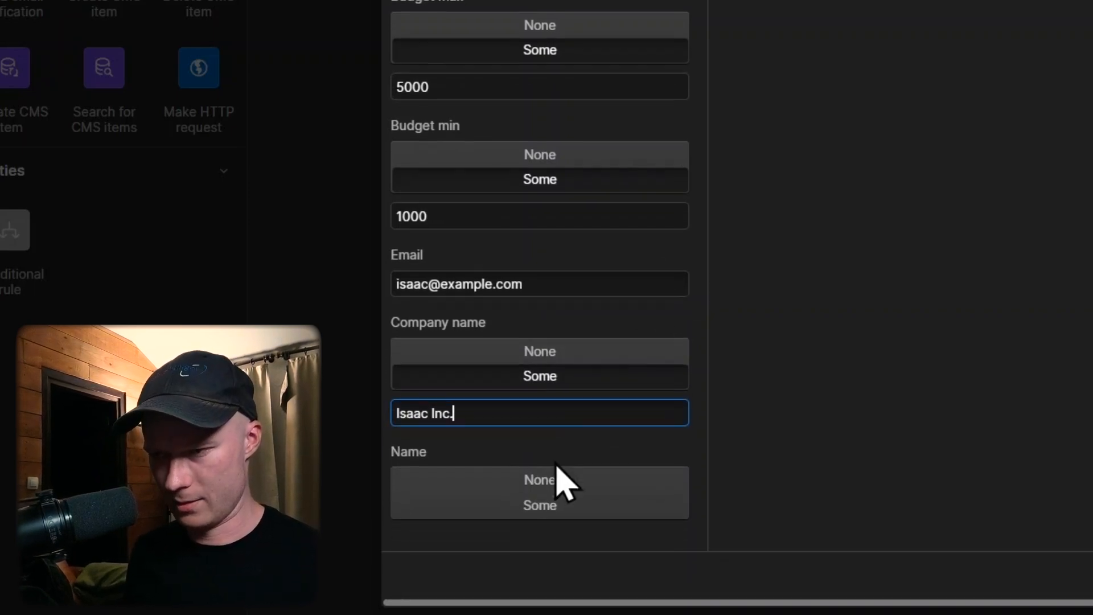
{"action": "left_click", "coordinate": [527, 512]}
{"action": "type", "text": "Isaac N"}
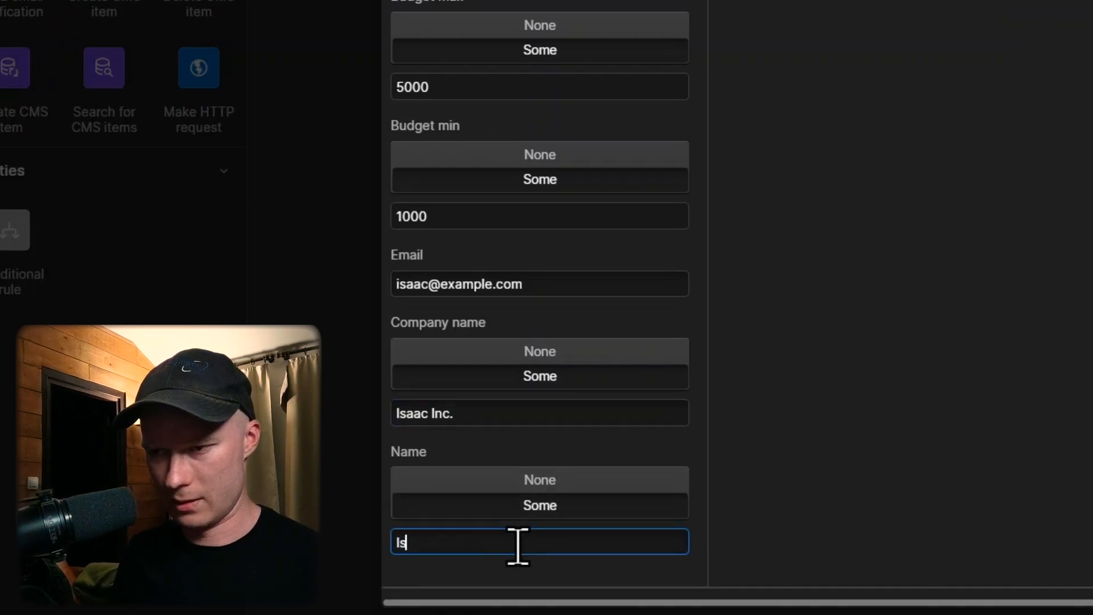
{"action": "type", "text": "ewton"}
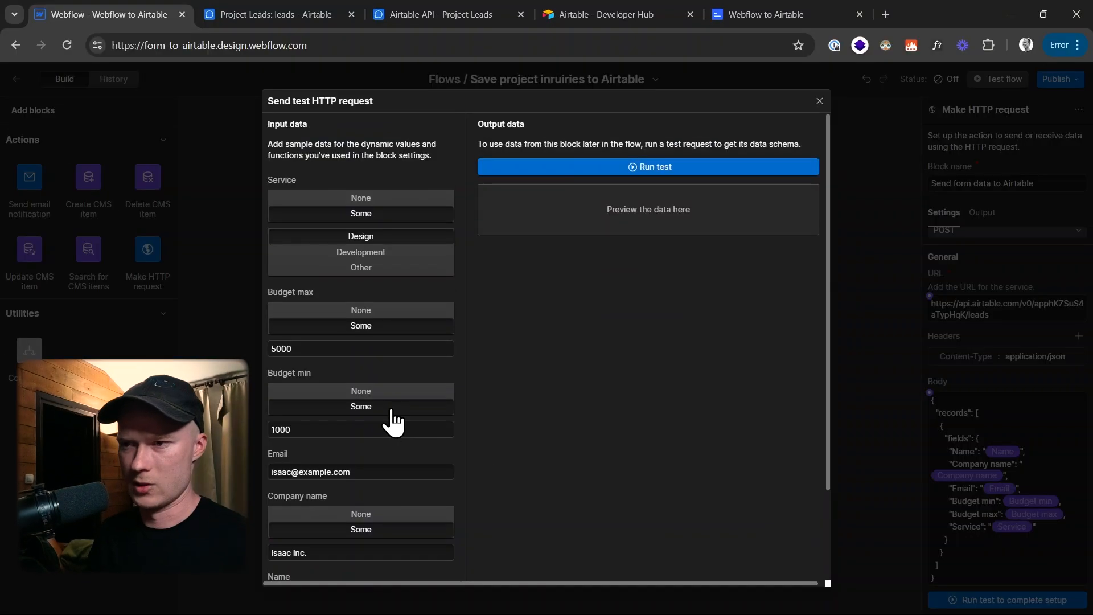
Step: Run the test request and check the result in its JSON output and in Airtable's leads table
{"action": "scroll", "coordinate": [391, 403], "scroll_direction": "down", "scroll_amount": 2}
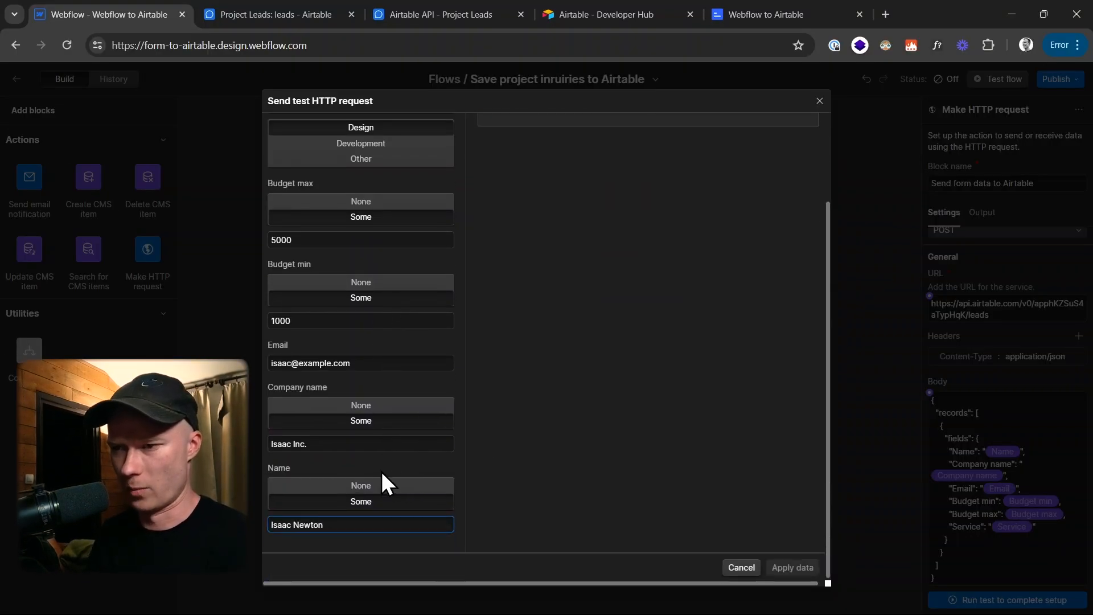
{"action": "scroll", "coordinate": [381, 469], "scroll_direction": "up", "scroll_amount": 2}
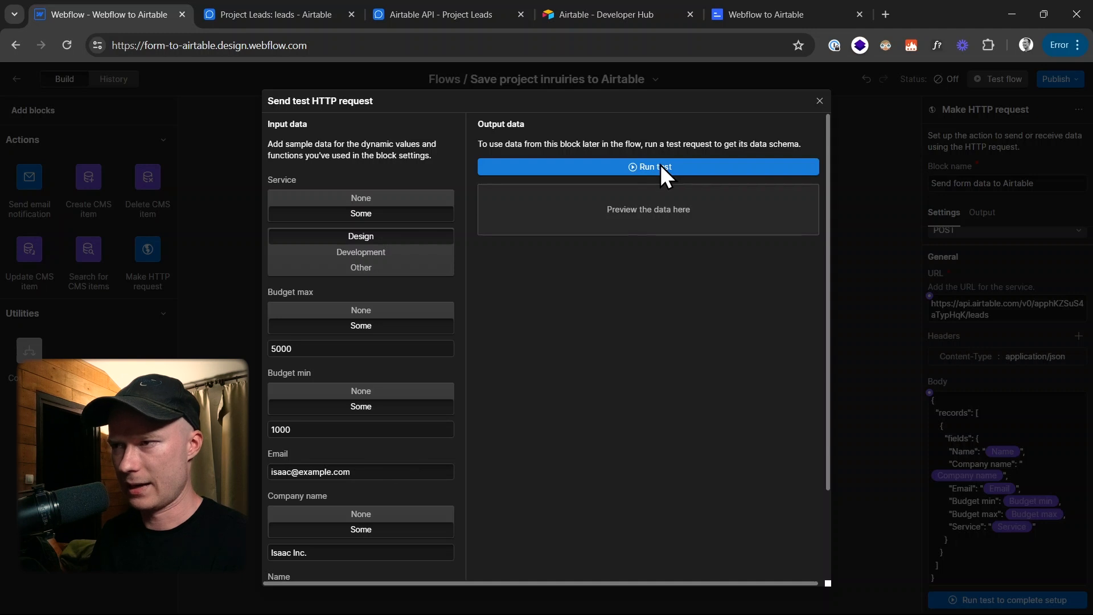
{"action": "left_click", "coordinate": [706, 165]}
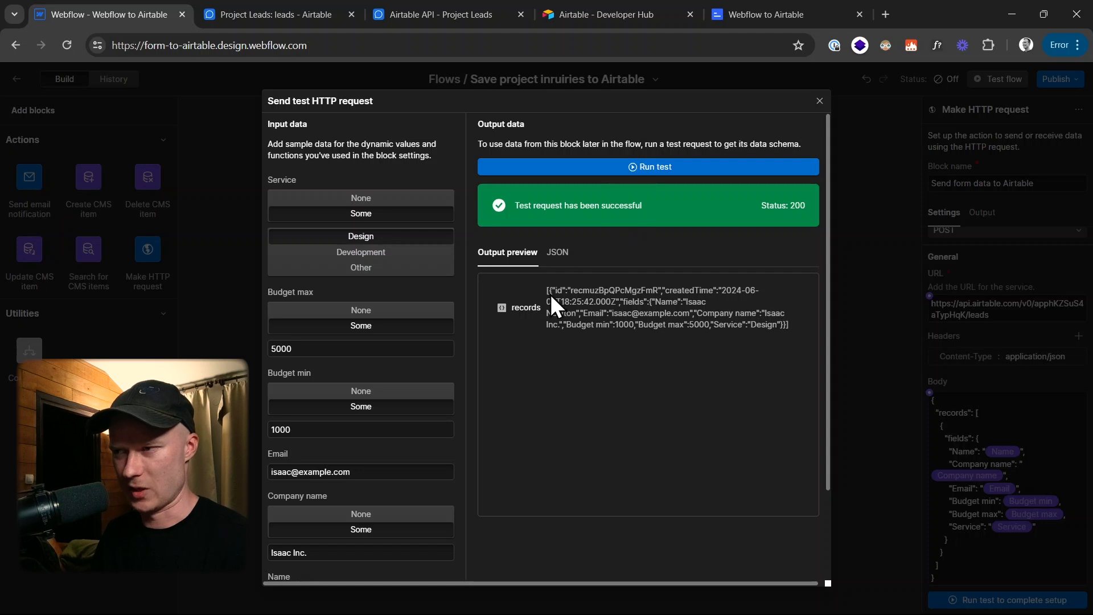
{"action": "left_click", "coordinate": [556, 252]}
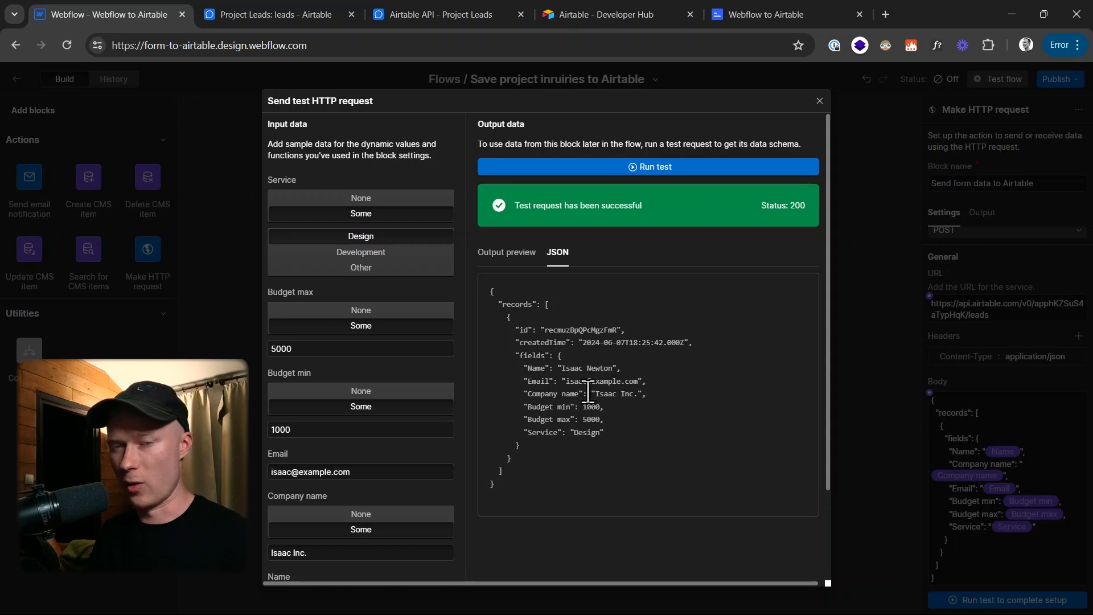
{"action": "left_click", "coordinate": [424, 12]}
{"action": "left_click", "coordinate": [300, 6]}
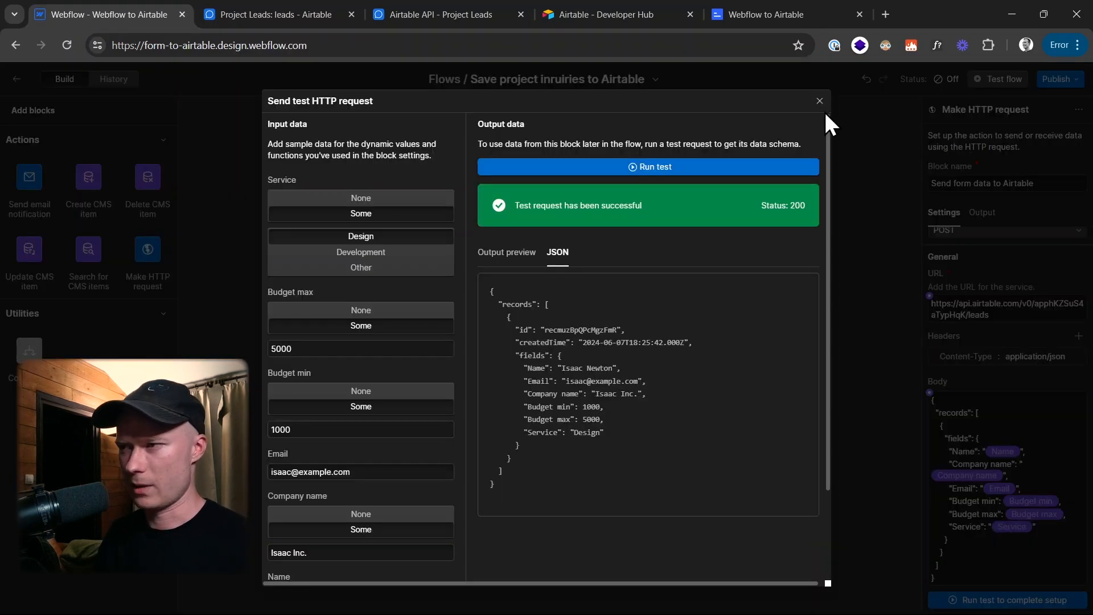
Step: Close the test request dialog and stage the flow for publishing with the site
{"action": "left_click", "coordinate": [818, 100]}
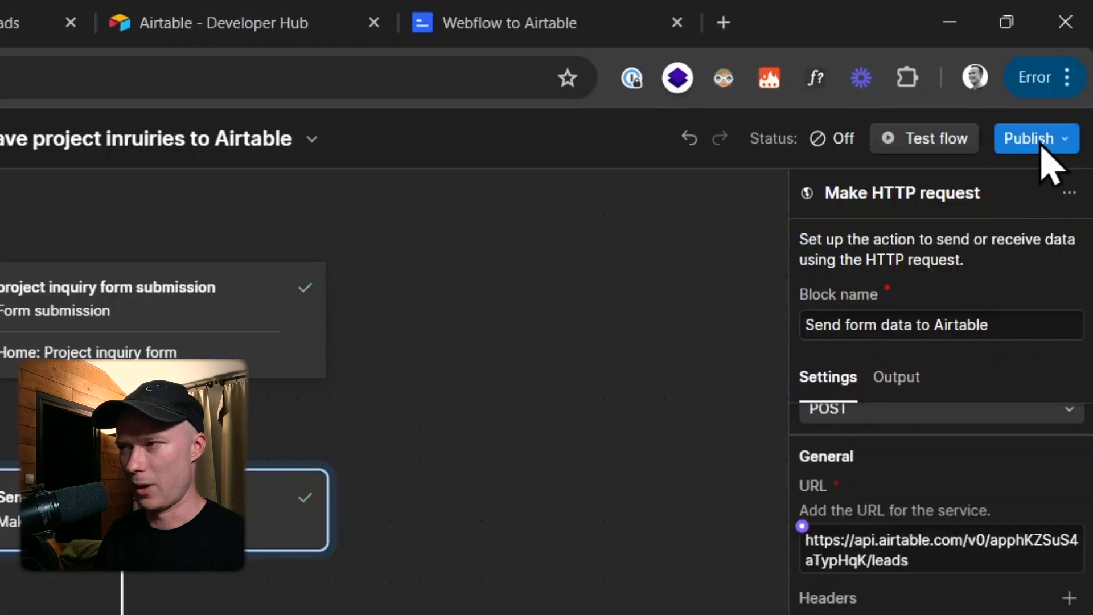
{"action": "left_click", "coordinate": [1063, 81]}
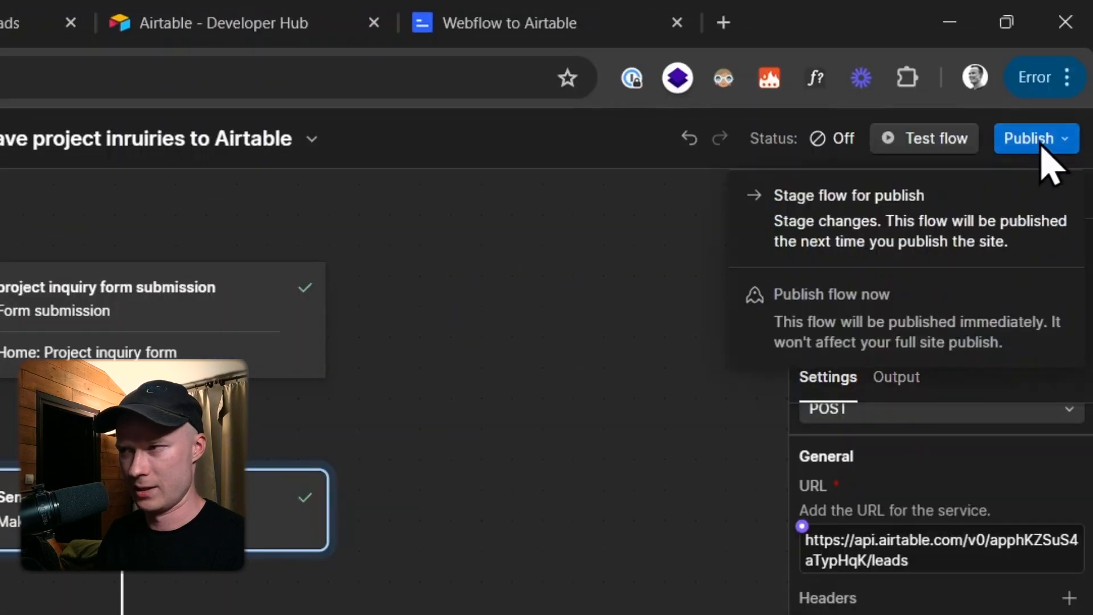
{"action": "left_click", "coordinate": [927, 220]}
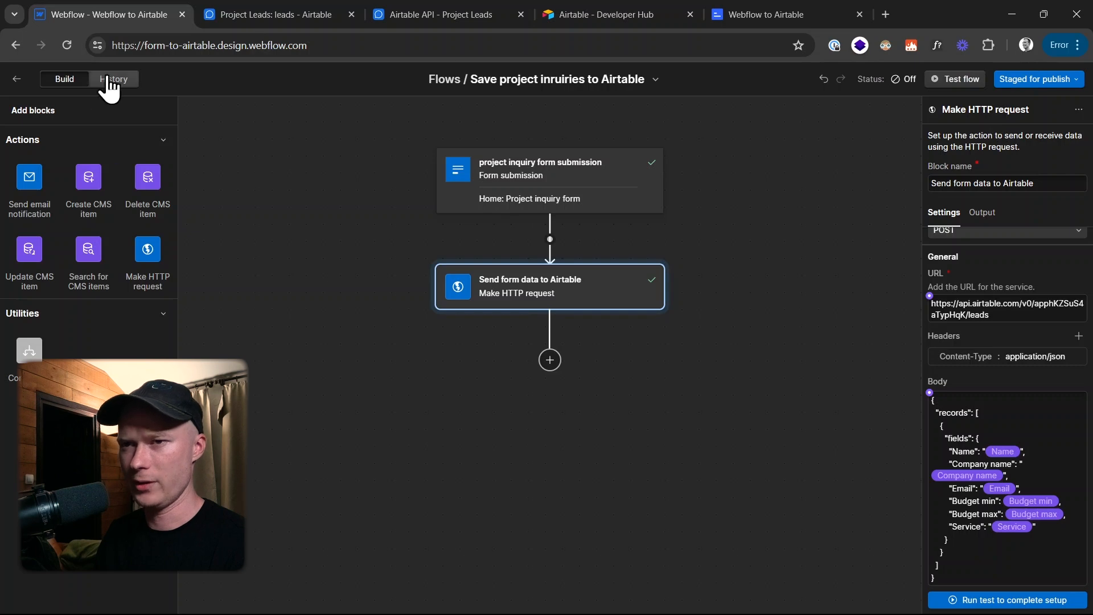
Step: Leave the flow editor and publish the site to the staging domain form-to-airtable.webflow.io
{"action": "left_click", "coordinate": [16, 79]}
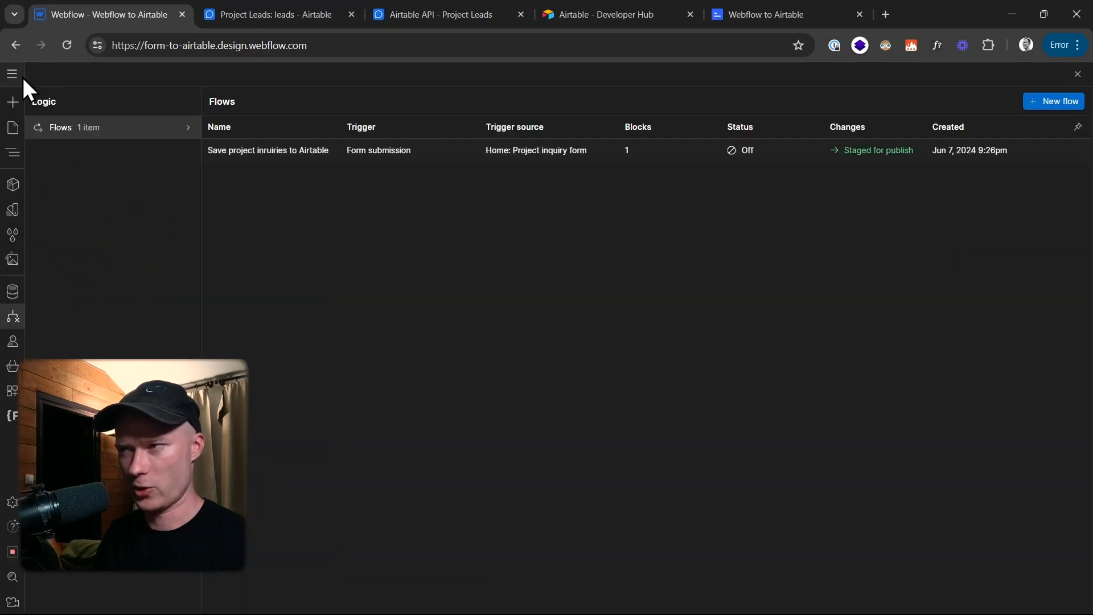
{"action": "left_click", "coordinate": [1078, 74]}
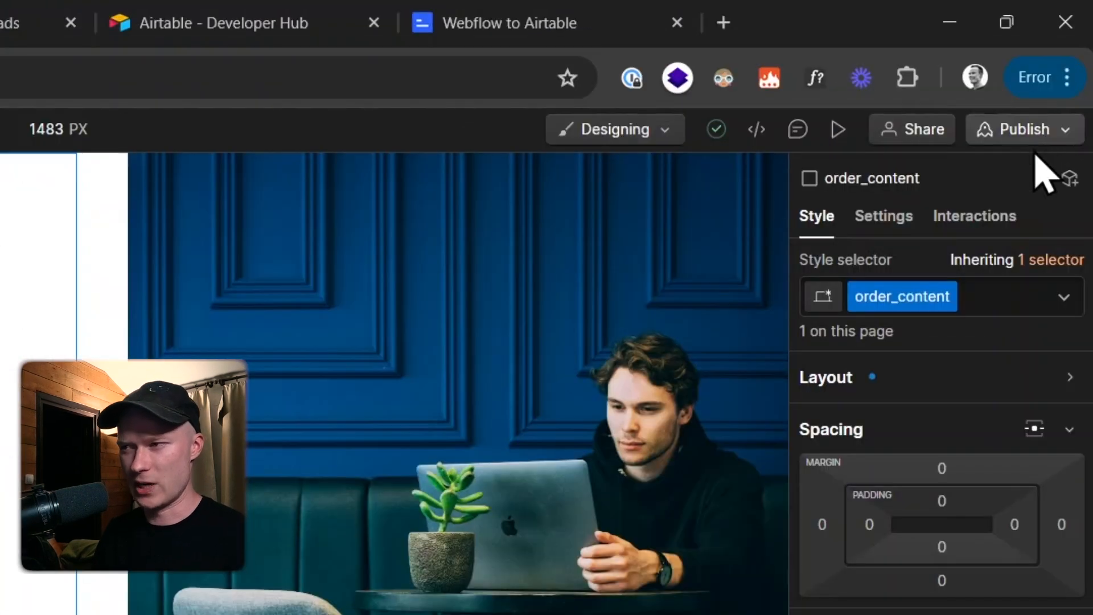
{"action": "left_click", "coordinate": [1033, 134]}
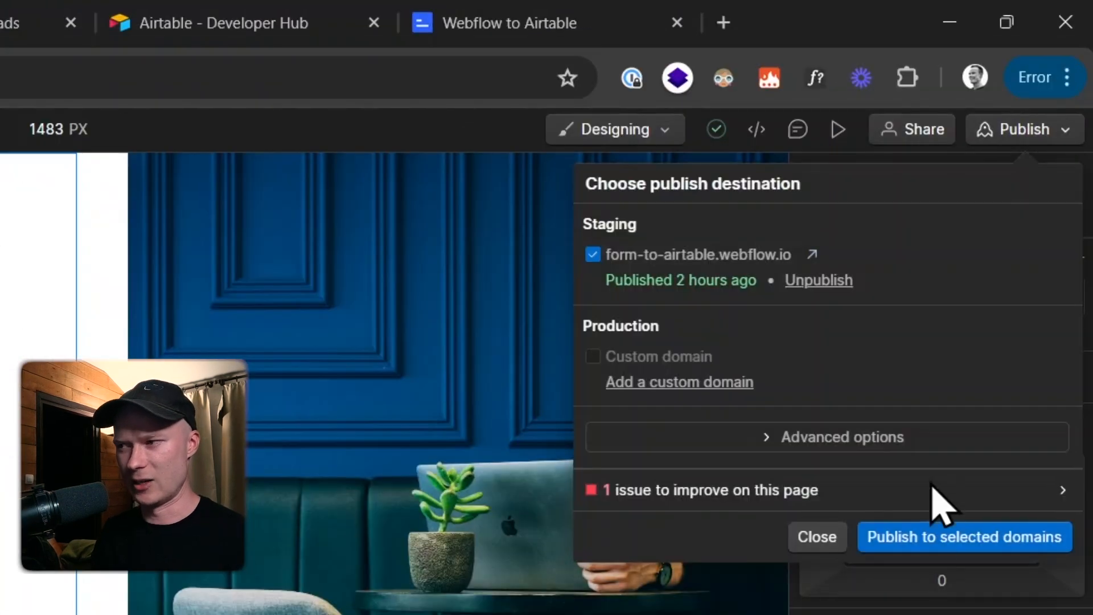
{"action": "left_click", "coordinate": [933, 533]}
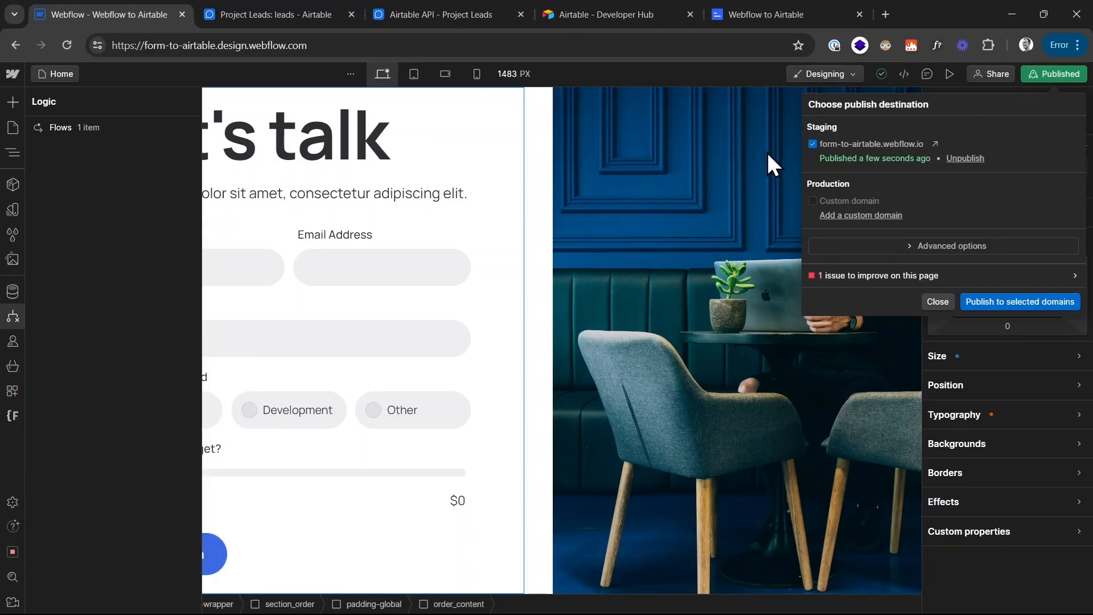
Step: Switch to the published form page, reload it, and raise the minimum budget to about $15,850
{"action": "left_click", "coordinate": [773, 11]}
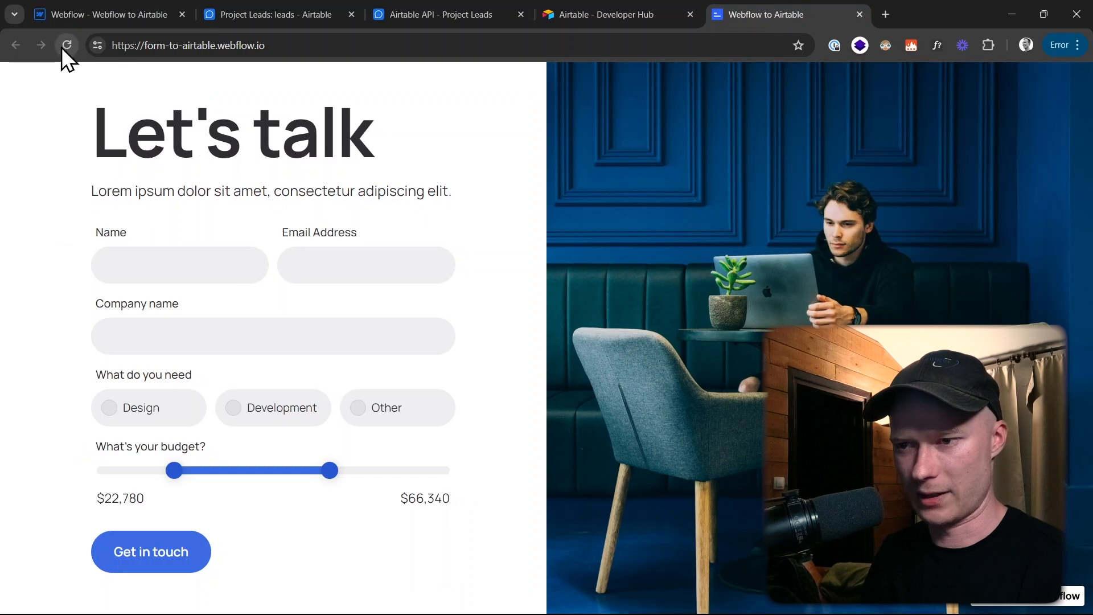
{"action": "left_click", "coordinate": [63, 45]}
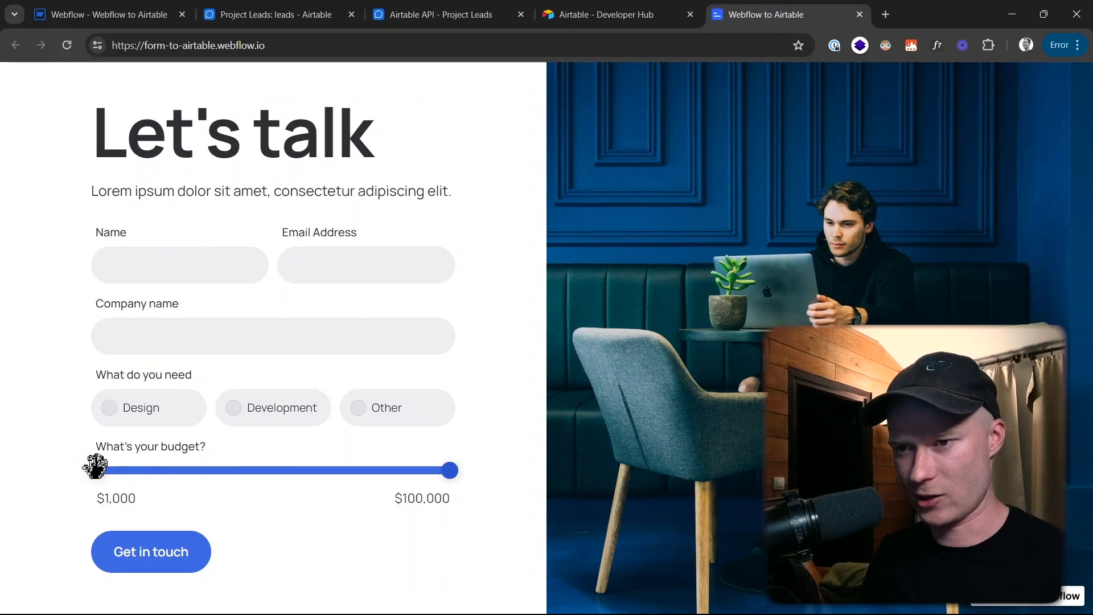
{"action": "left_click_drag", "start_coordinate": [97, 468], "coordinate": [149, 469]}
Step: Fill in the live inquiry form's Name field and its Email Address field with an example address
{"action": "left_click", "coordinate": [153, 267]}
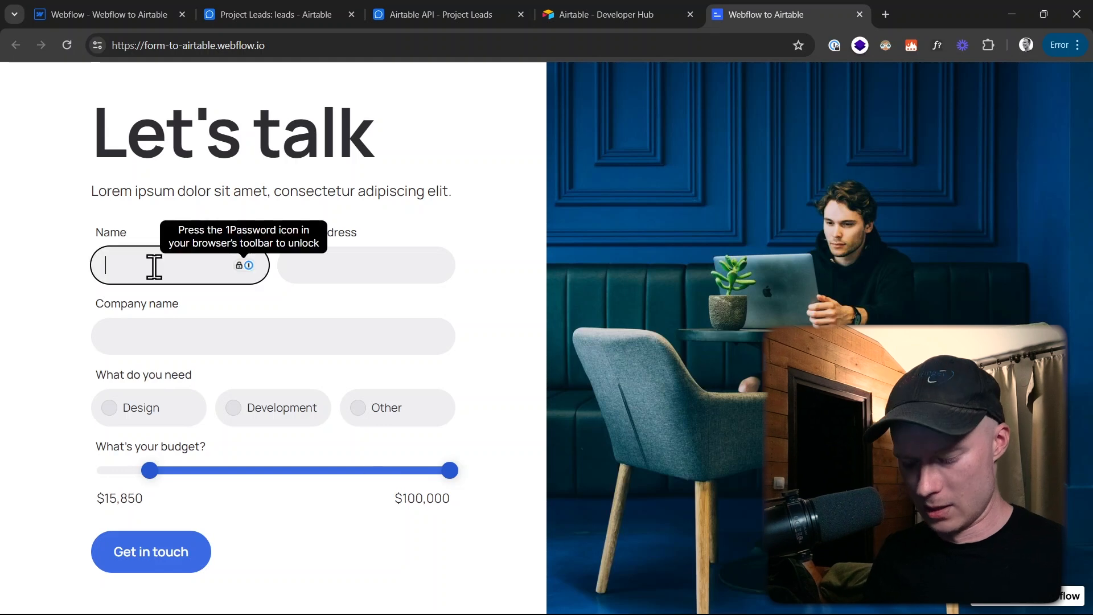
{"action": "type", "text": "A"}
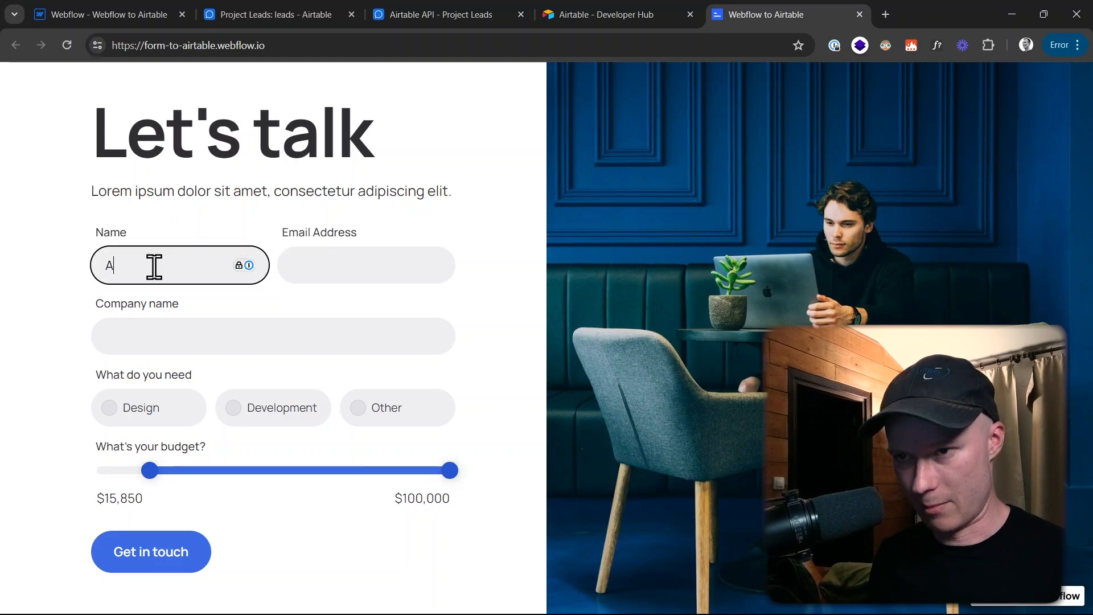
{"action": "type", "text": "lbert"}
{"action": "key", "text": "Tab"}
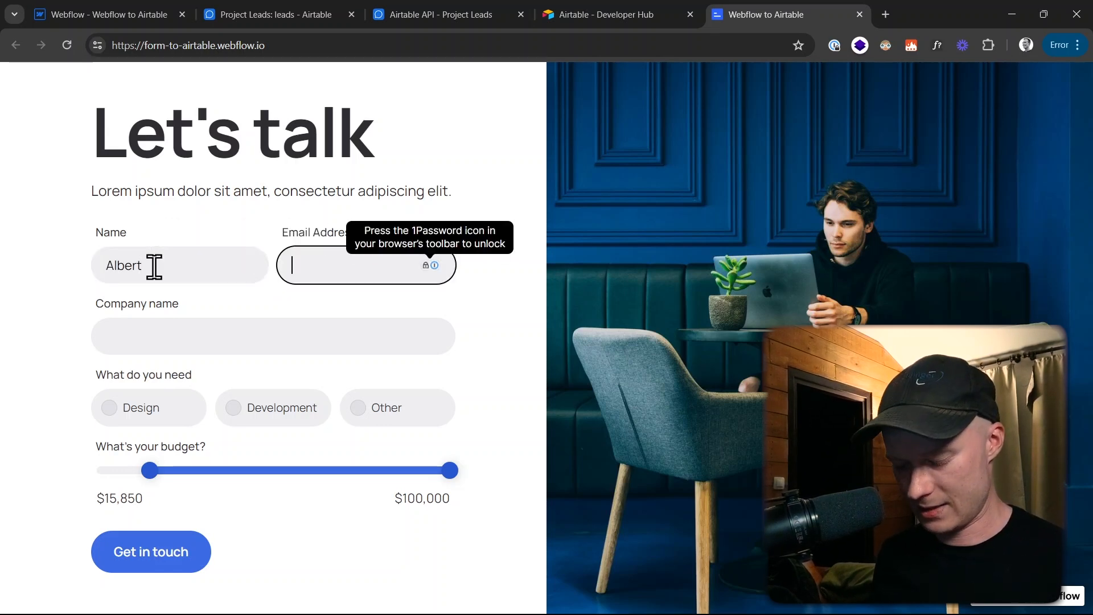
{"action": "type", "text": "alber"}
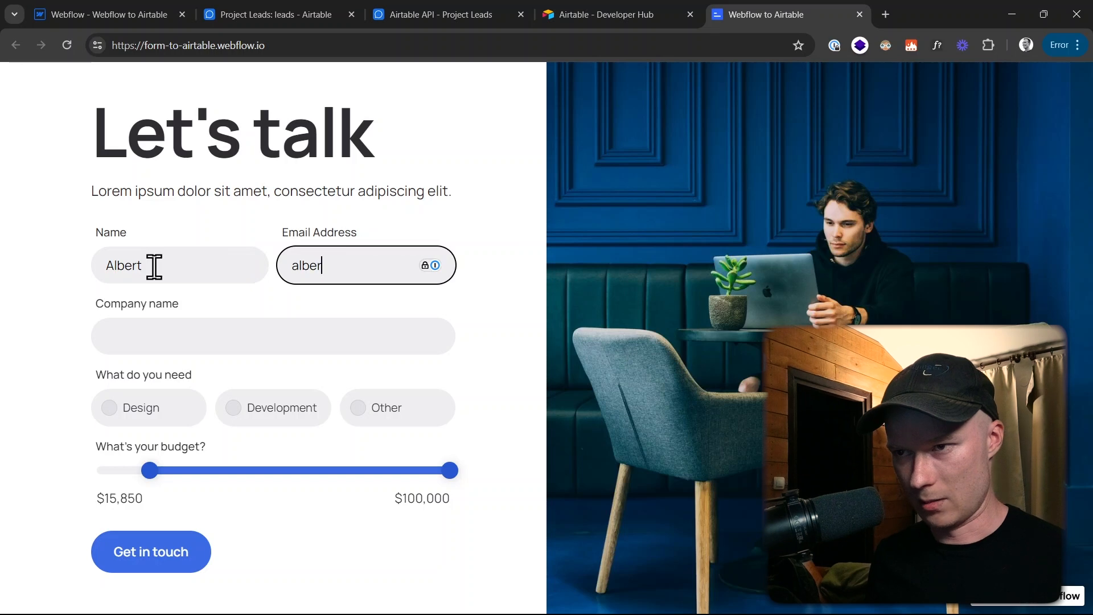
{"action": "type", "text": "t.einstein@exa"}
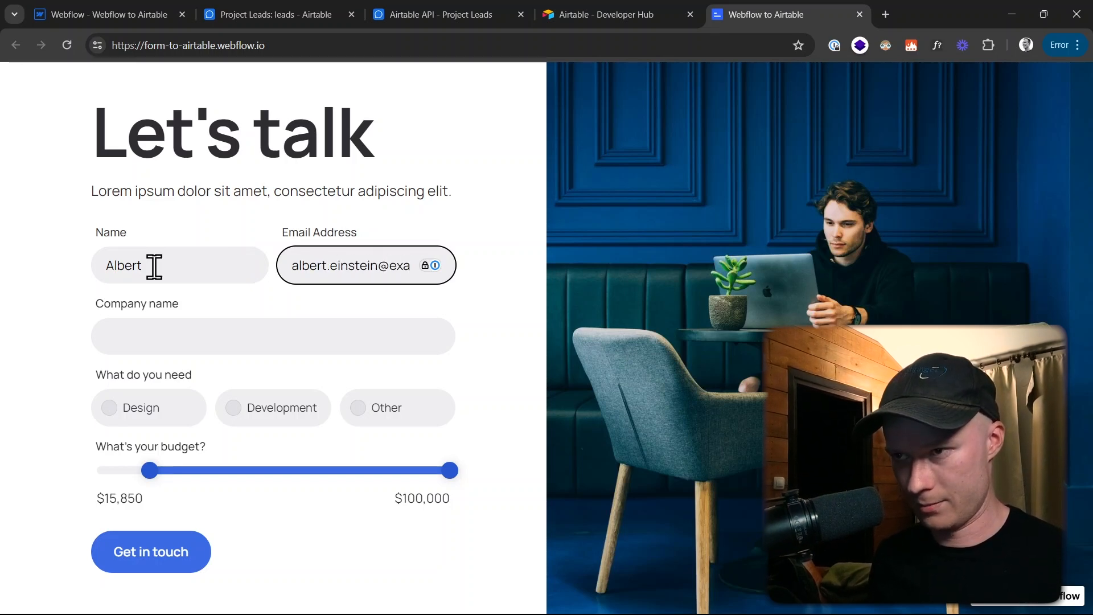
{"action": "type", "text": "mple.org"}
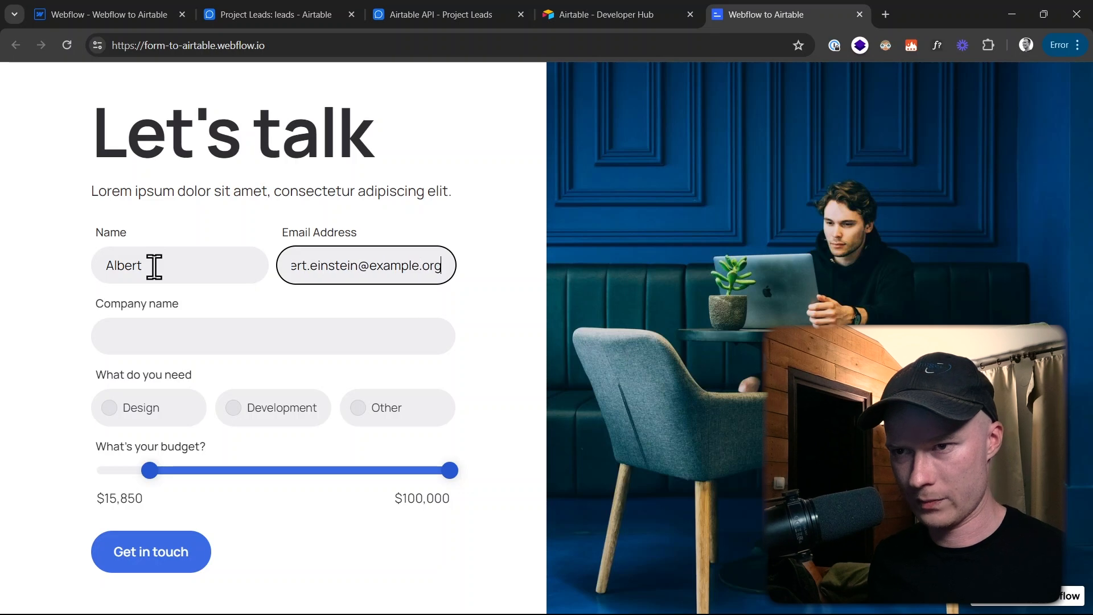
Step: Complete the inquiry form with company name Albert LLC, the Development service and a minimum budget of about $90,100
{"action": "key", "text": "Tab"}
{"action": "type", "text": "Albert LLC"}
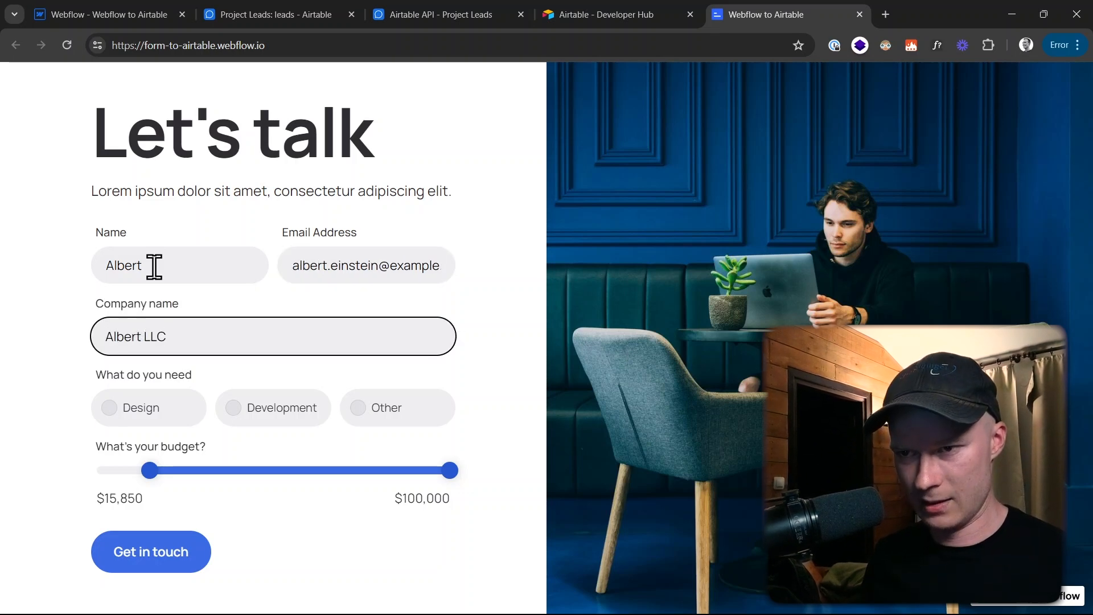
{"action": "key", "text": "Tab"}
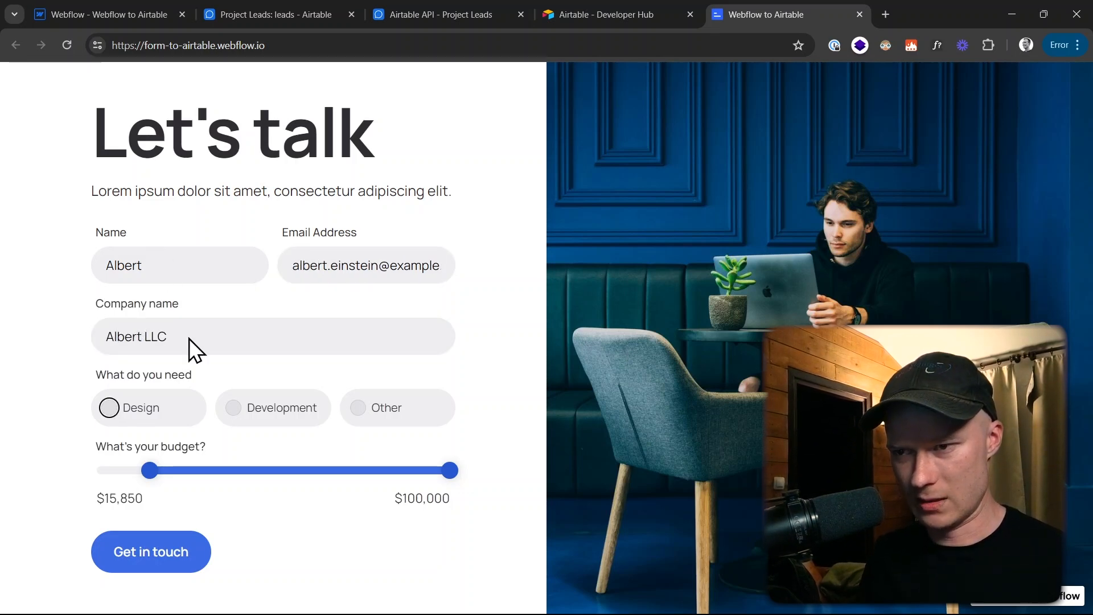
{"action": "left_click", "coordinate": [273, 415]}
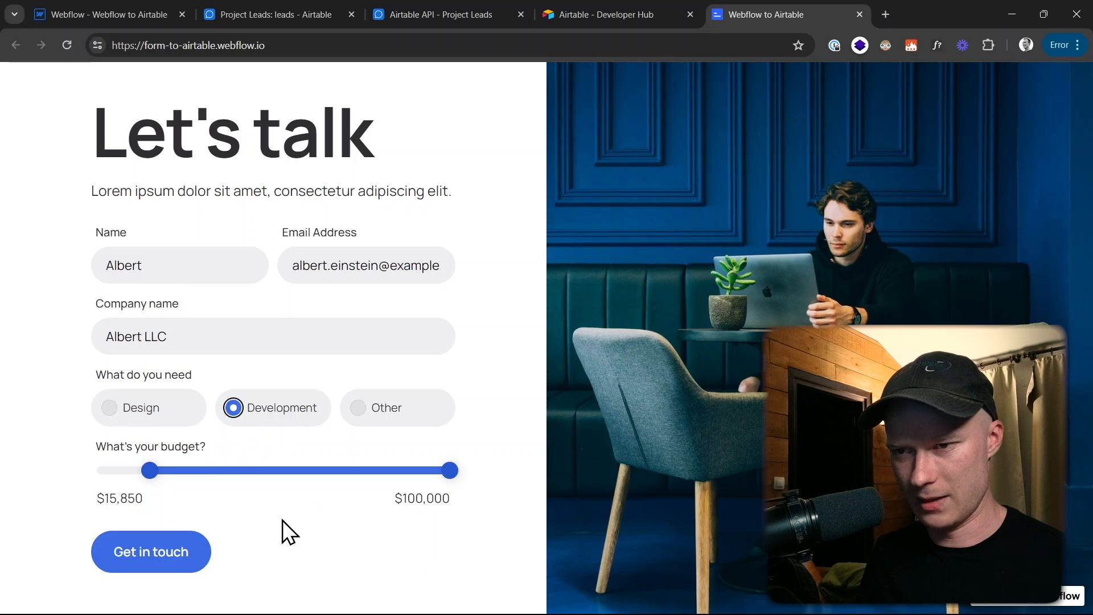
{"action": "left_click_drag", "start_coordinate": [150, 471], "coordinate": [414, 496]}
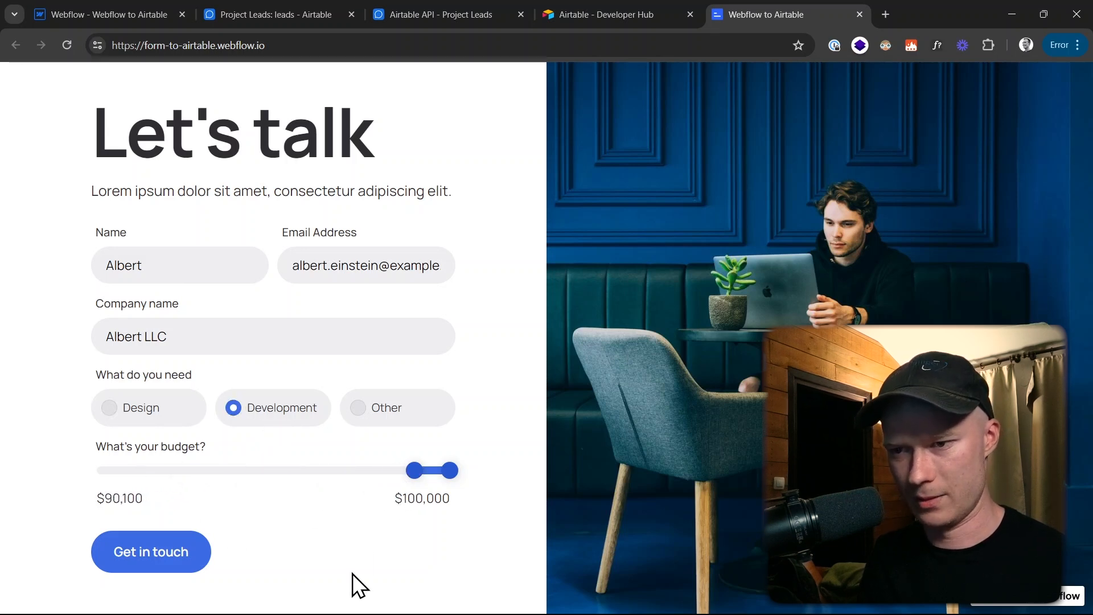
Step: Submit the inquiry form and check the leads table in Airtable for the new record
{"action": "left_click", "coordinate": [162, 556]}
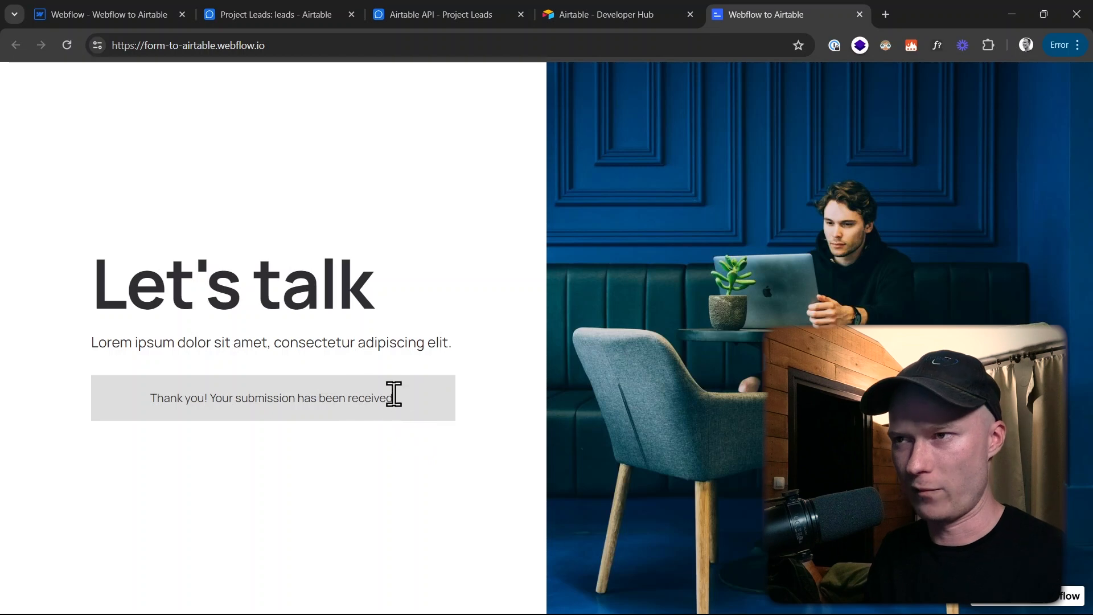
{"action": "left_click", "coordinate": [449, 15]}
{"action": "left_click", "coordinate": [319, 13]}
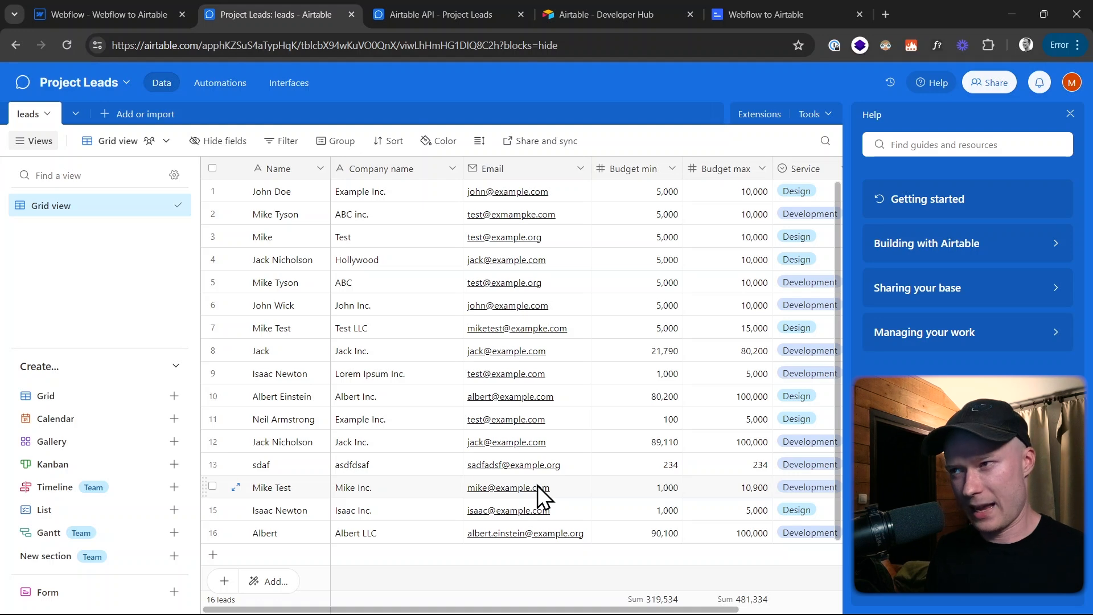
Step: Return to the published form page, reload the blank form, and show it in full screen
{"action": "left_click", "coordinate": [760, 7]}
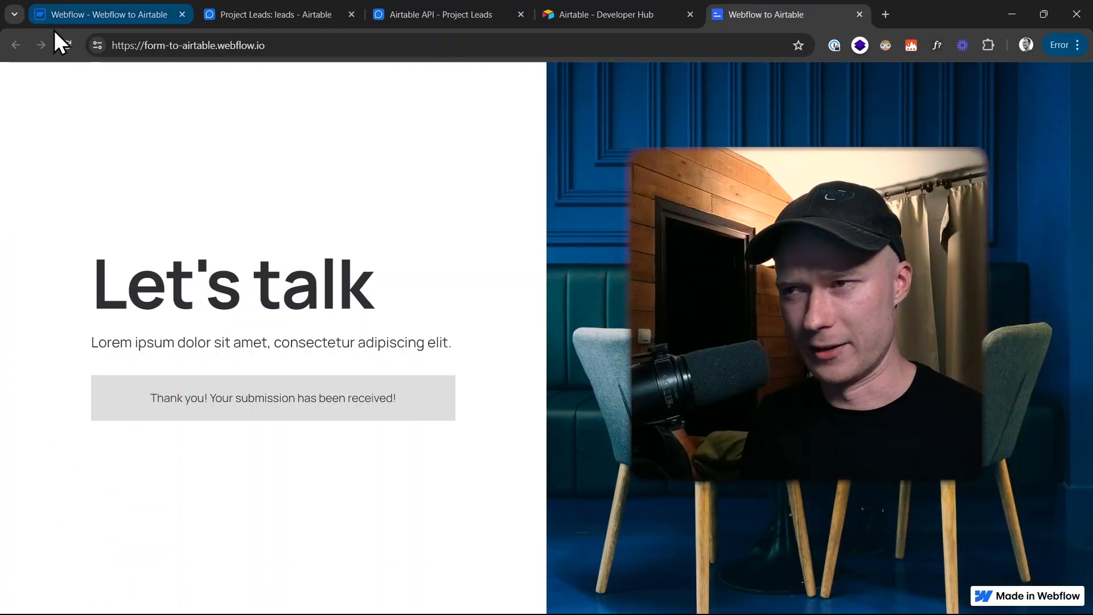
{"action": "left_click", "coordinate": [66, 44]}
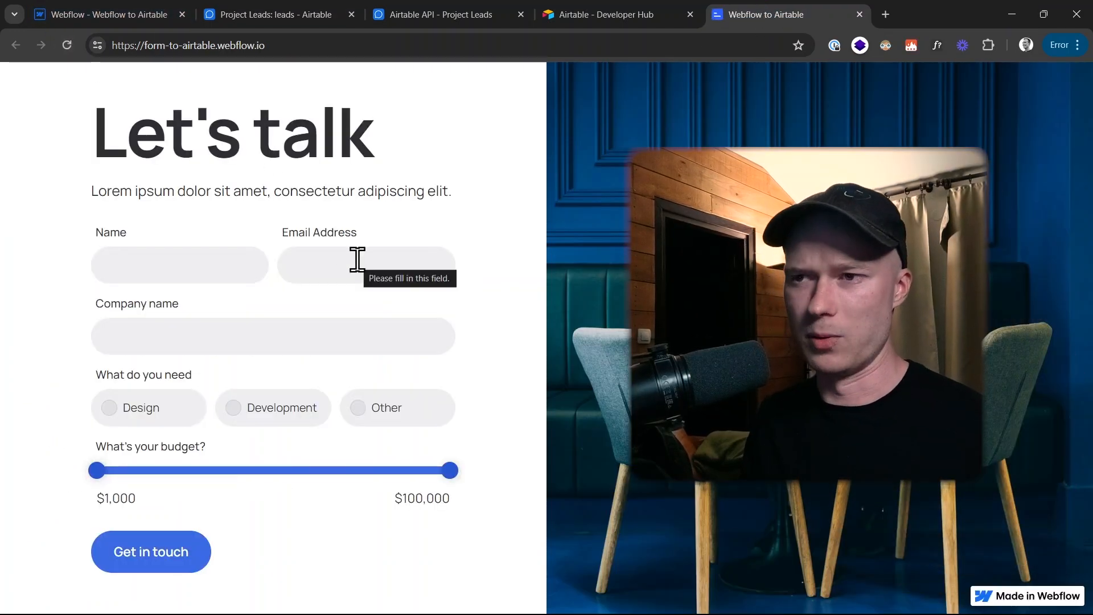
{"action": "key", "text": "F11"}
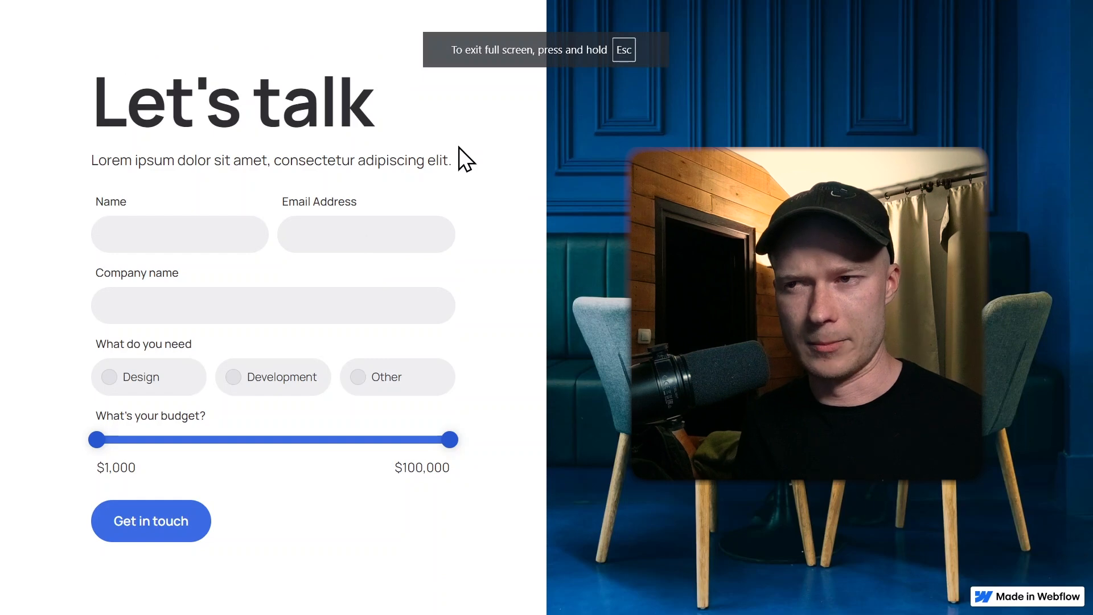